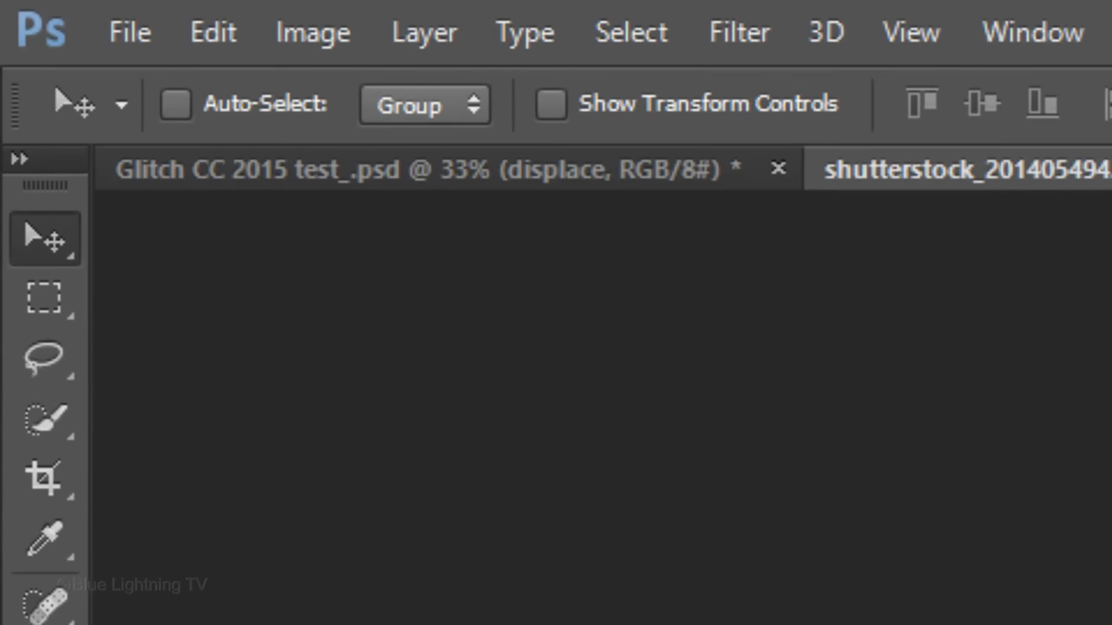
Resize the portrait to 150 pixels/inch (1872 × 2808 px) and fit it on screen
click(315, 33)
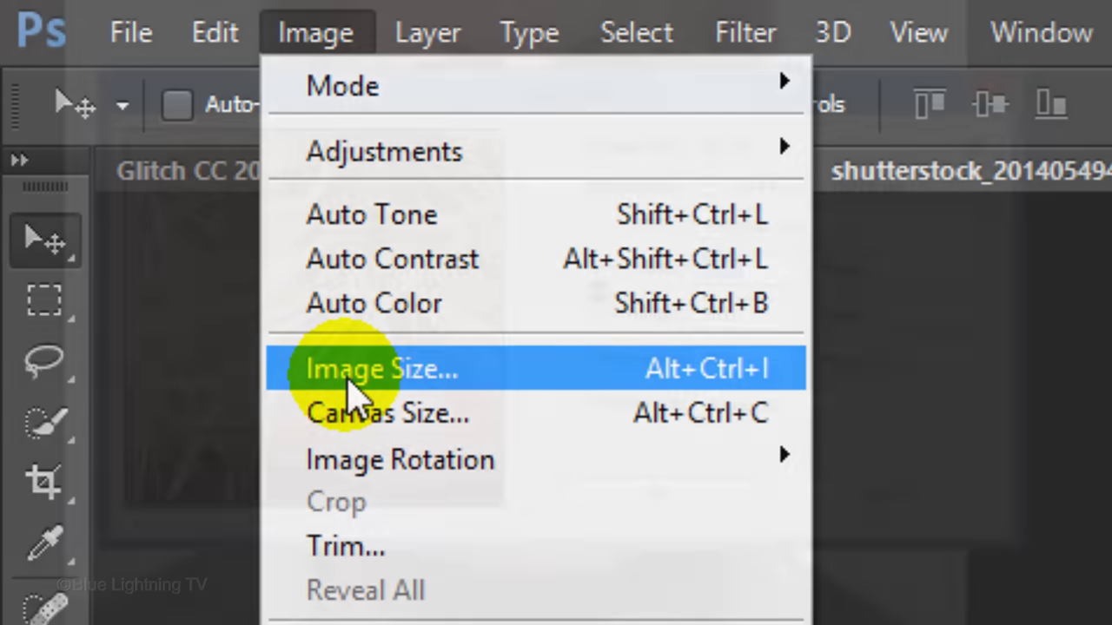
click(349, 381)
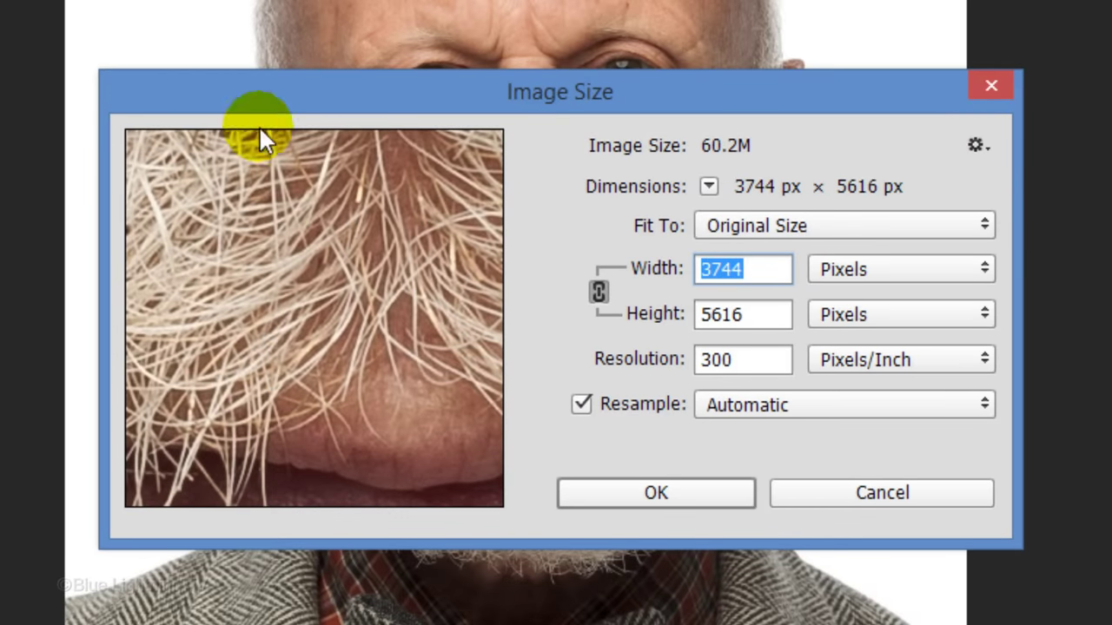
click(749, 360)
key(BackSpace)
key(BackSpace)
key(BackSpace)
text(150)
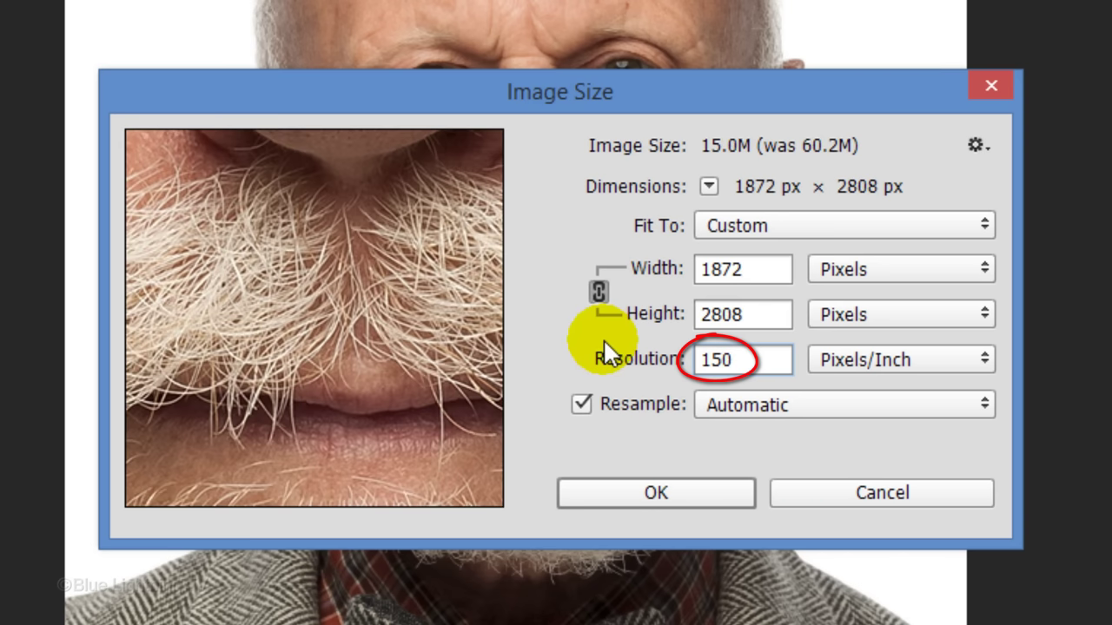
click(657, 490)
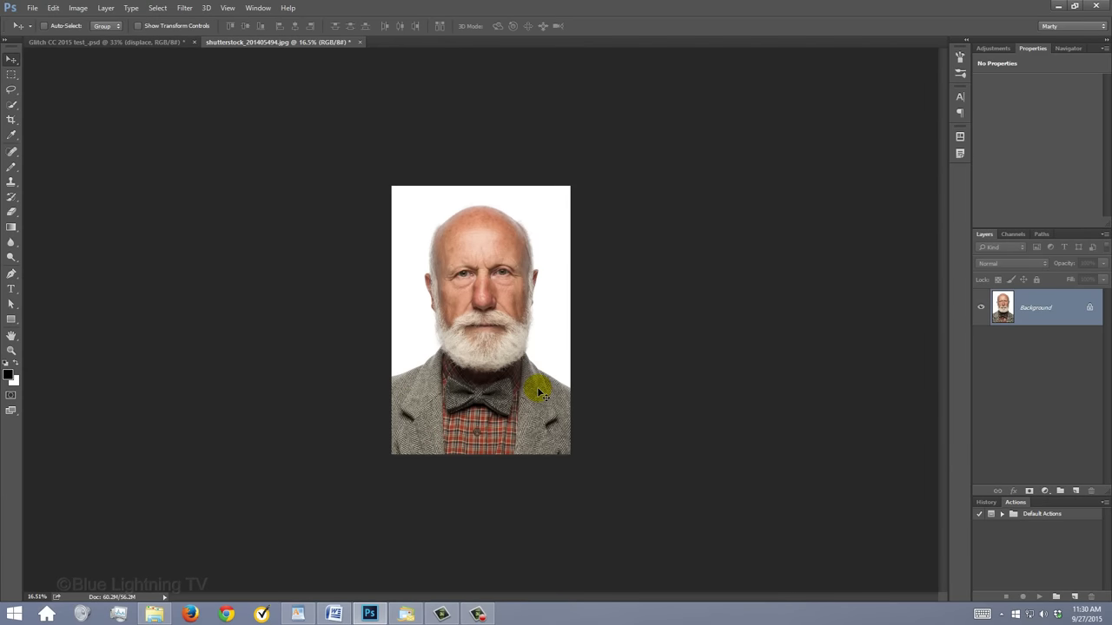
key(ctrl+0)
key(ctrl+0)
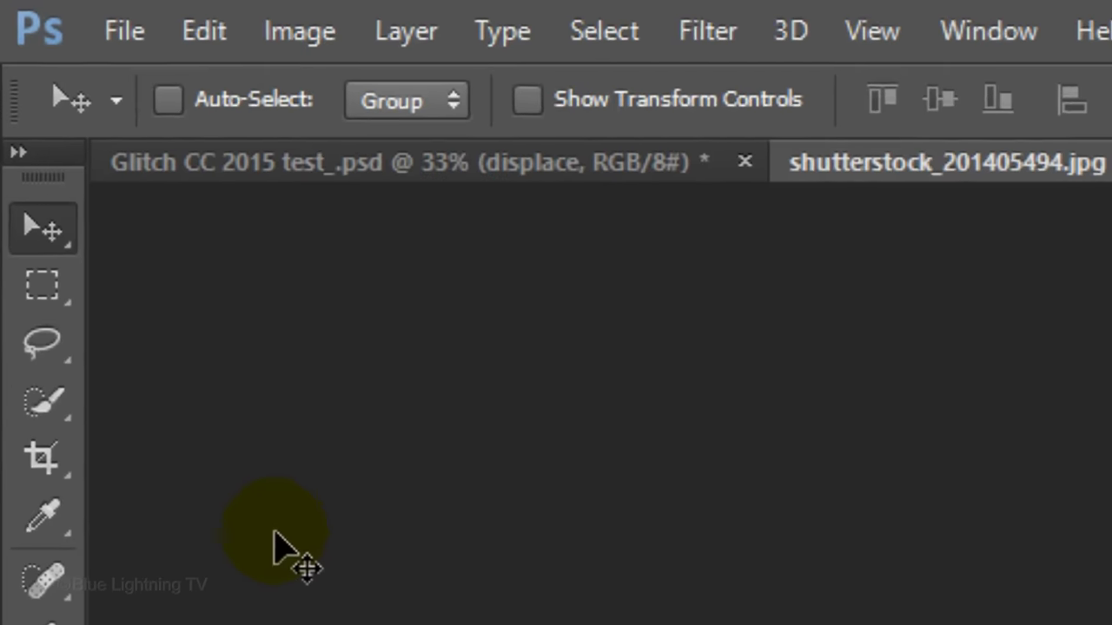
Quick-select the man from head to jacket, subtracting stray background around the shirt
click(13, 107)
click(54, 465)
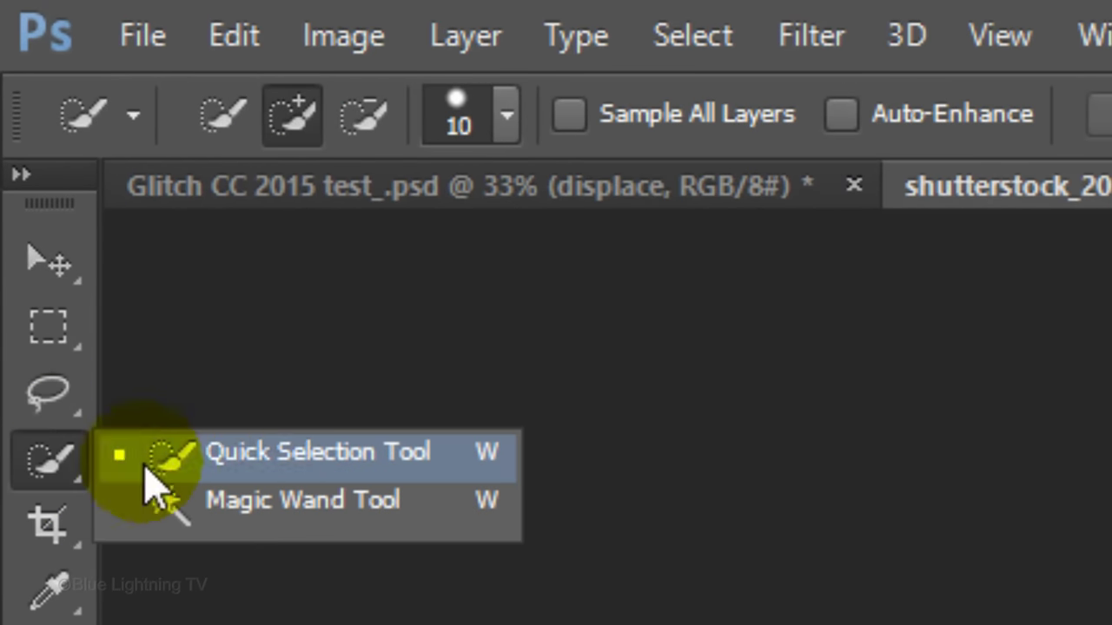
click(321, 469)
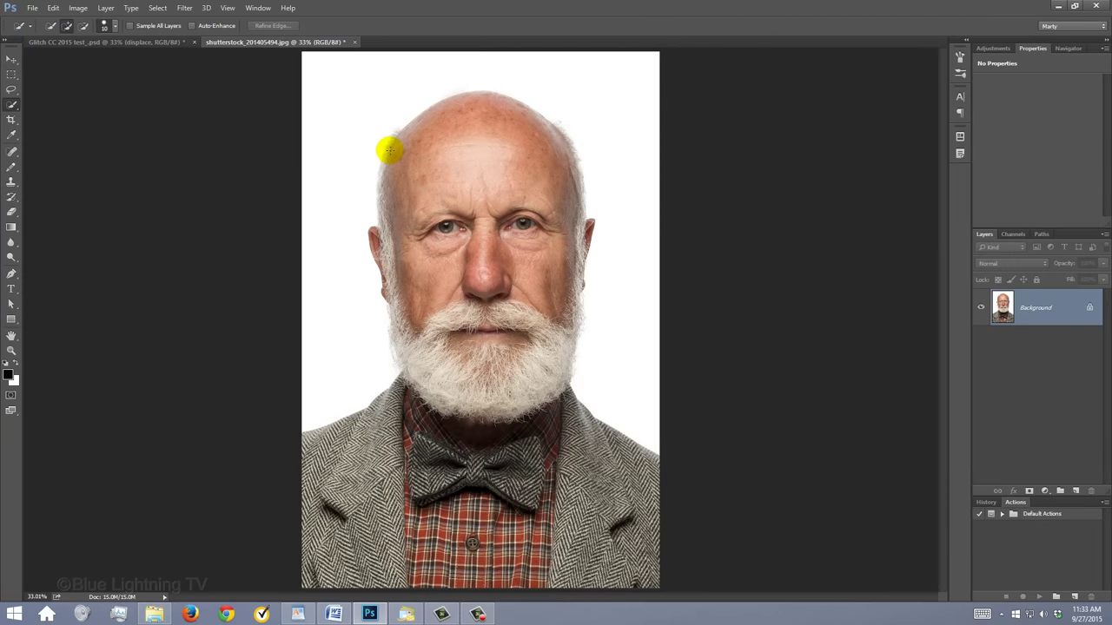
mouse_move(390, 149)
mouse_down()
mouse_move(444, 113)
mouse_move(531, 116)
mouse_move(586, 214)
mouse_move(564, 232)
mouse_move(397, 240)
mouse_move(390, 303)
mouse_move(442, 368)
mouse_move(515, 396)
mouse_move(389, 384)
mouse_move(344, 444)
mouse_move(357, 454)
mouse_up()
key(alt)
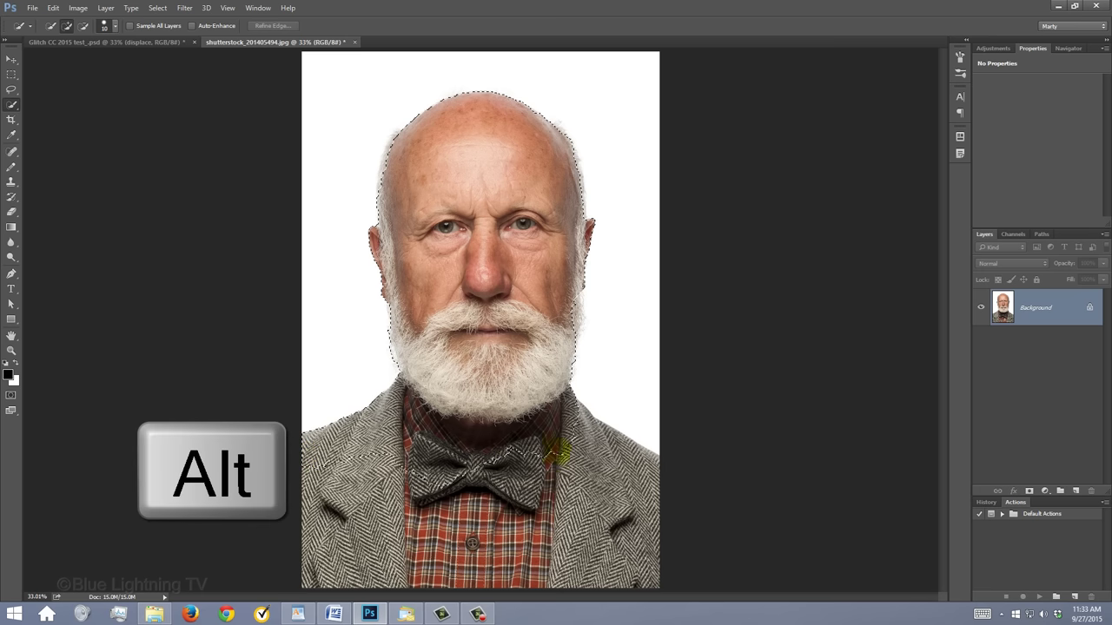
mouse_move(567, 452)
mouse_down()
mouse_move(664, 496)
mouse_move(543, 486)
mouse_move(410, 504)
mouse_move(314, 544)
mouse_move(472, 556)
mouse_up()
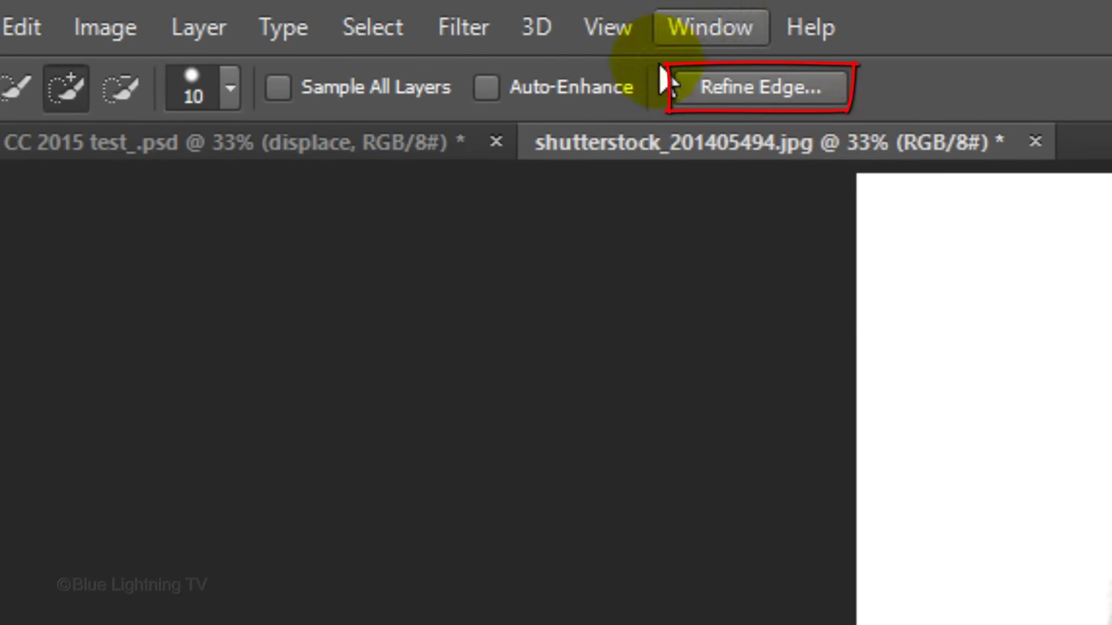
Refine Edge with Smart Radius at 3 px and Decontaminate Colors at 79%, output to a new layer
click(382, 30)
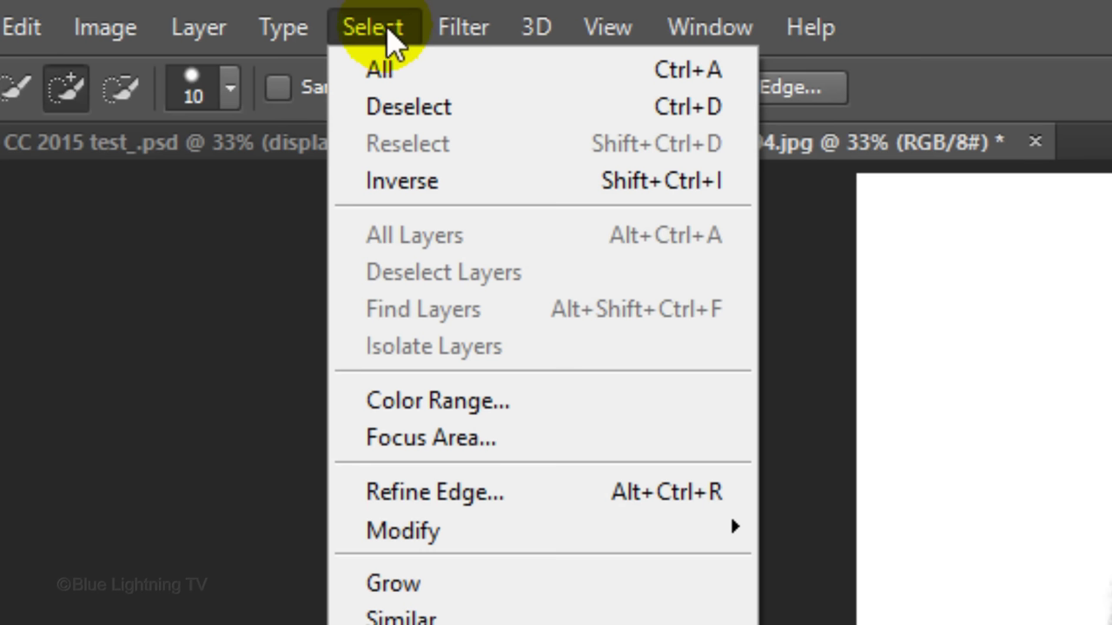
click(405, 503)
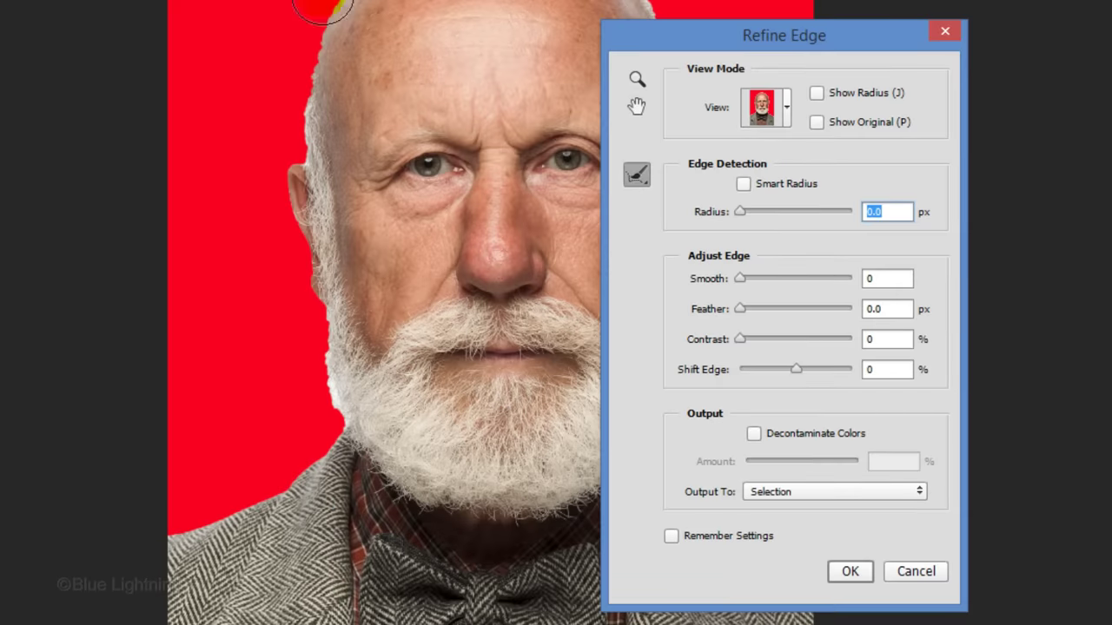
click(744, 185)
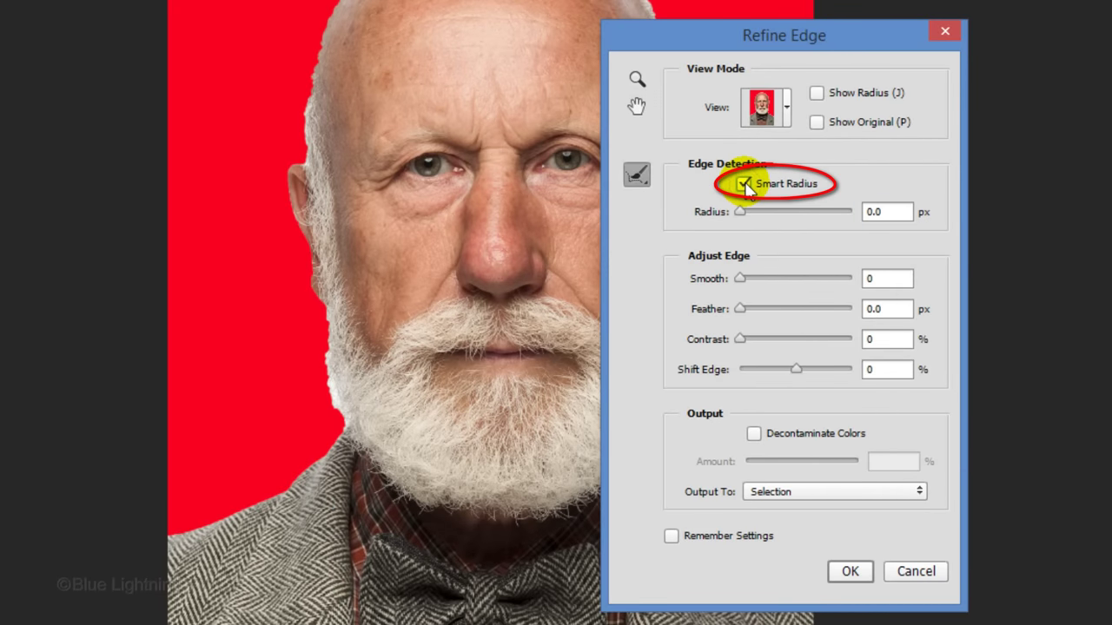
drag(740, 212, 791, 216)
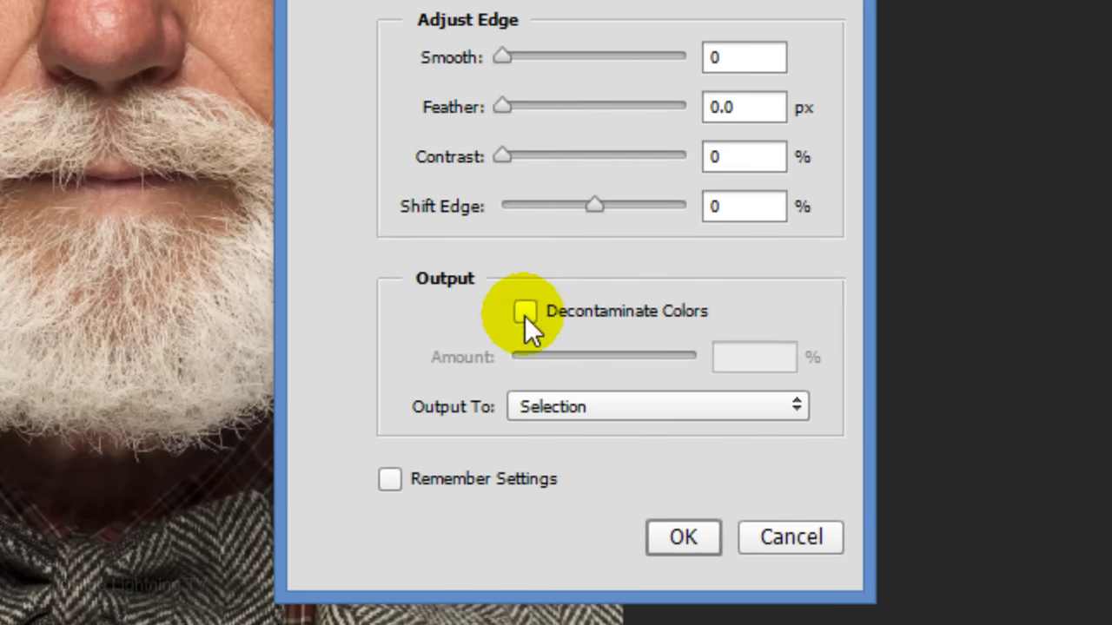
click(753, 433)
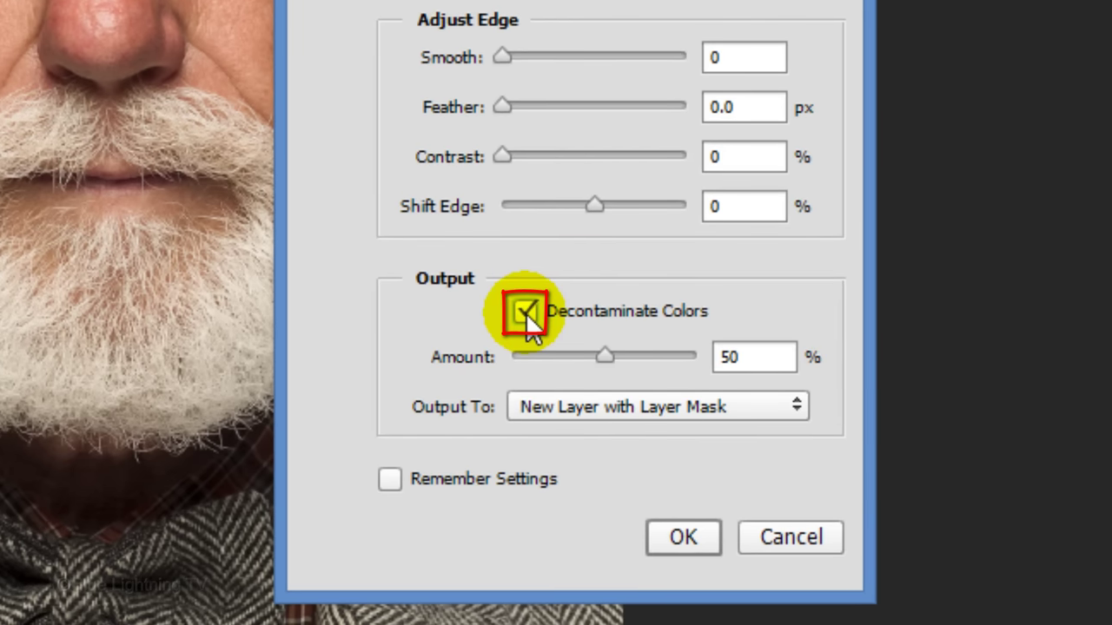
click(605, 356)
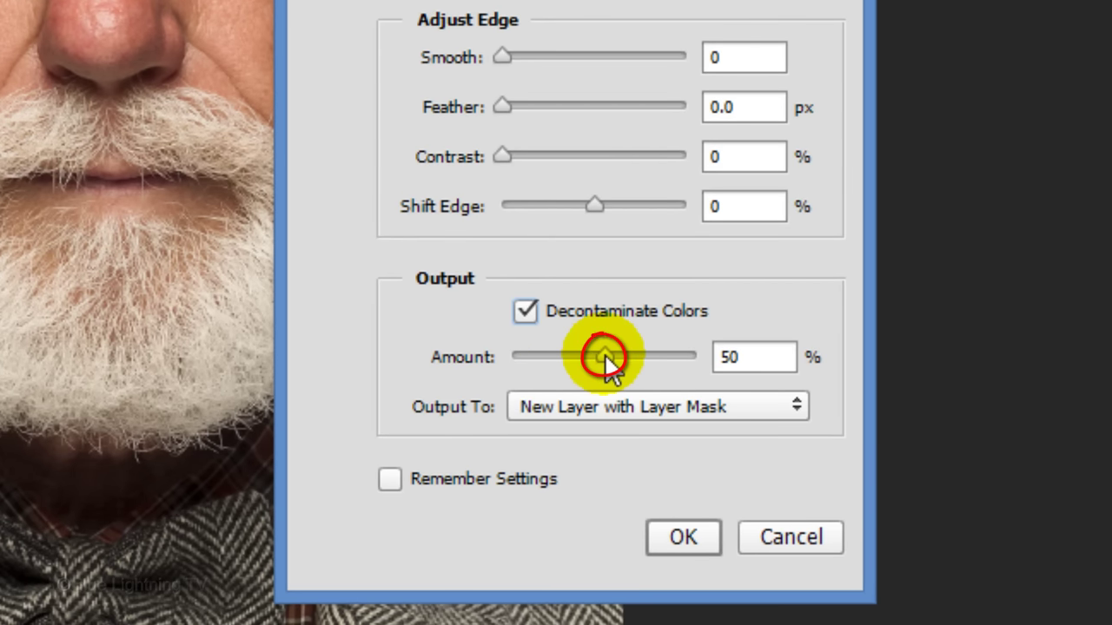
drag(605, 354, 657, 356)
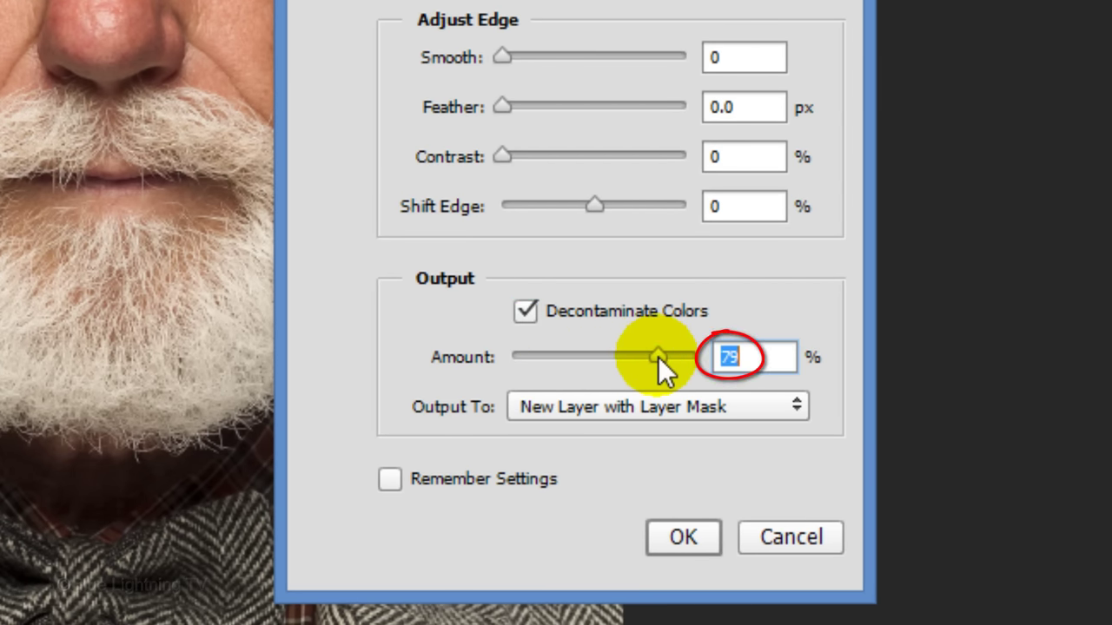
click(656, 406)
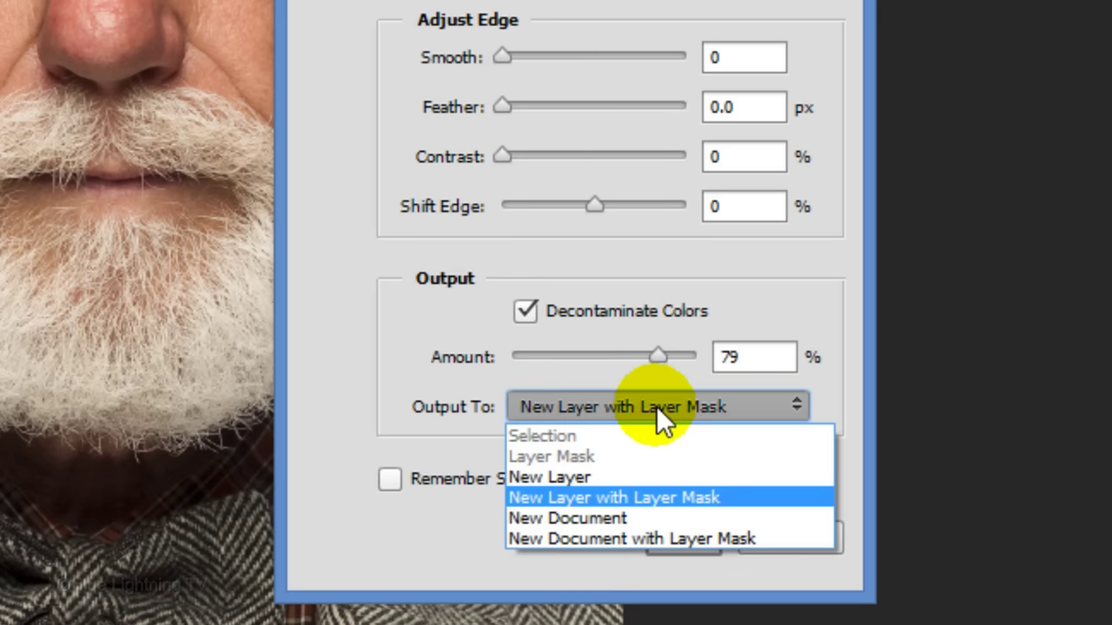
click(629, 481)
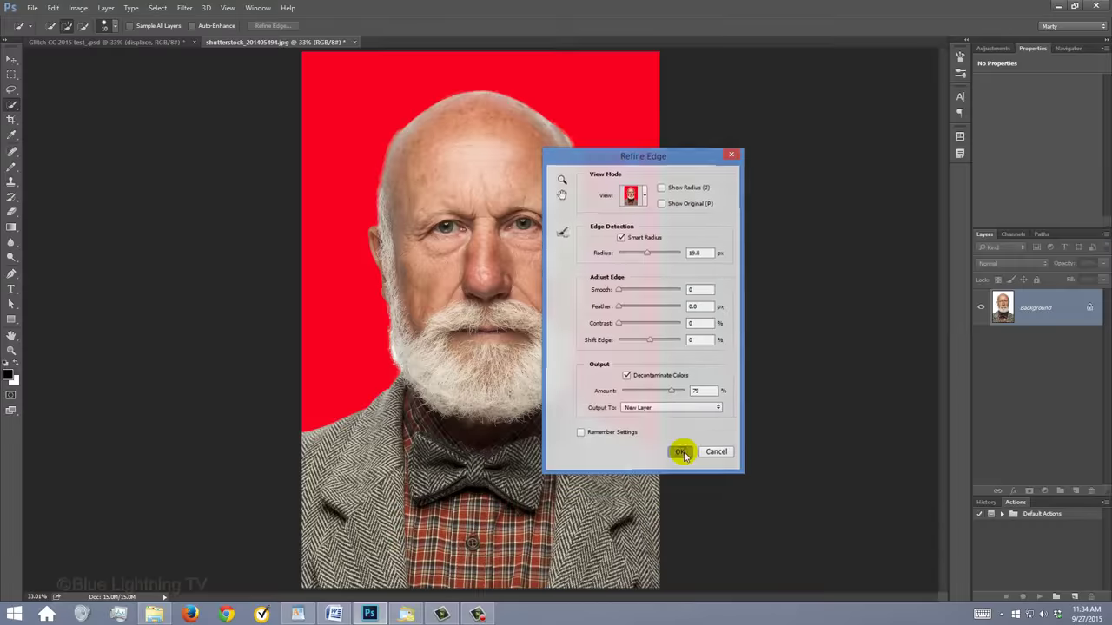
click(680, 452)
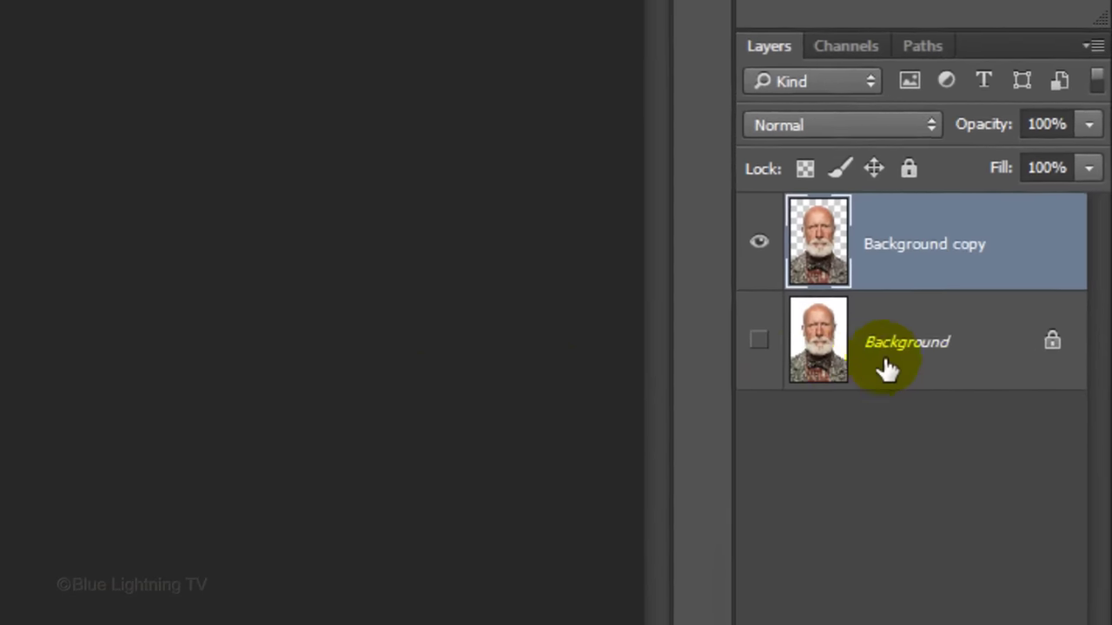
Convert the Background copy and Background layers into one smart object
shift+click(1047, 344)
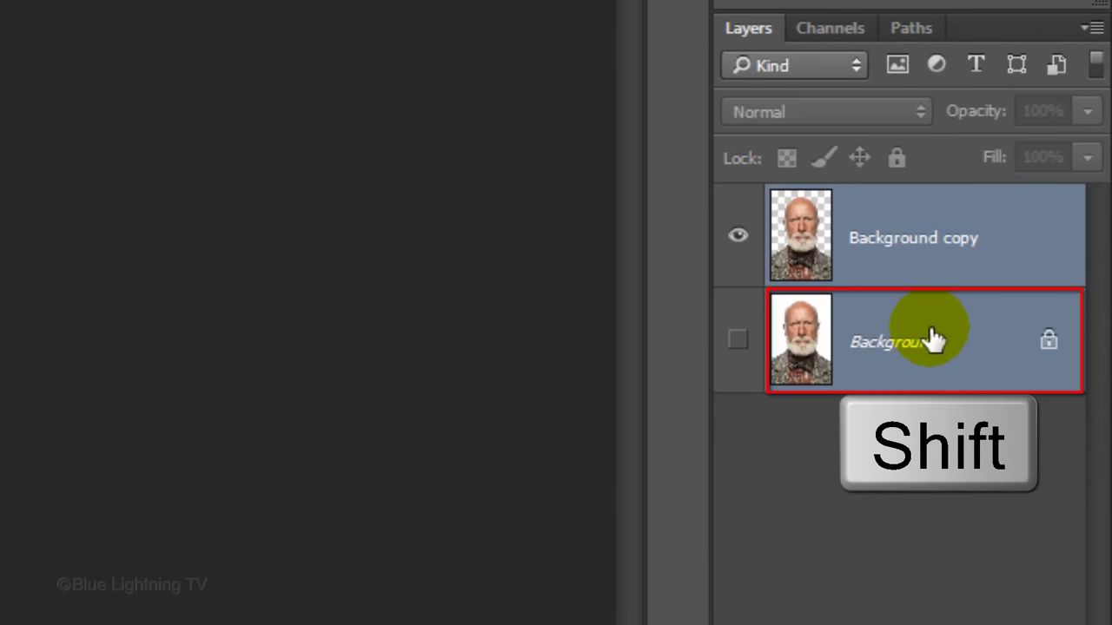
click(1092, 36)
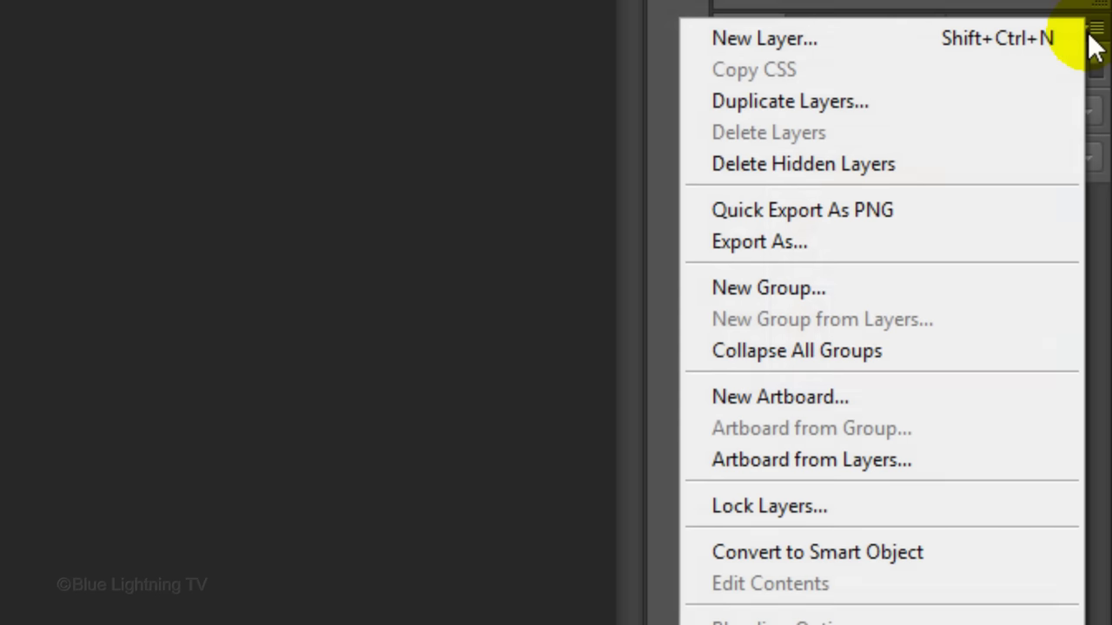
click(996, 554)
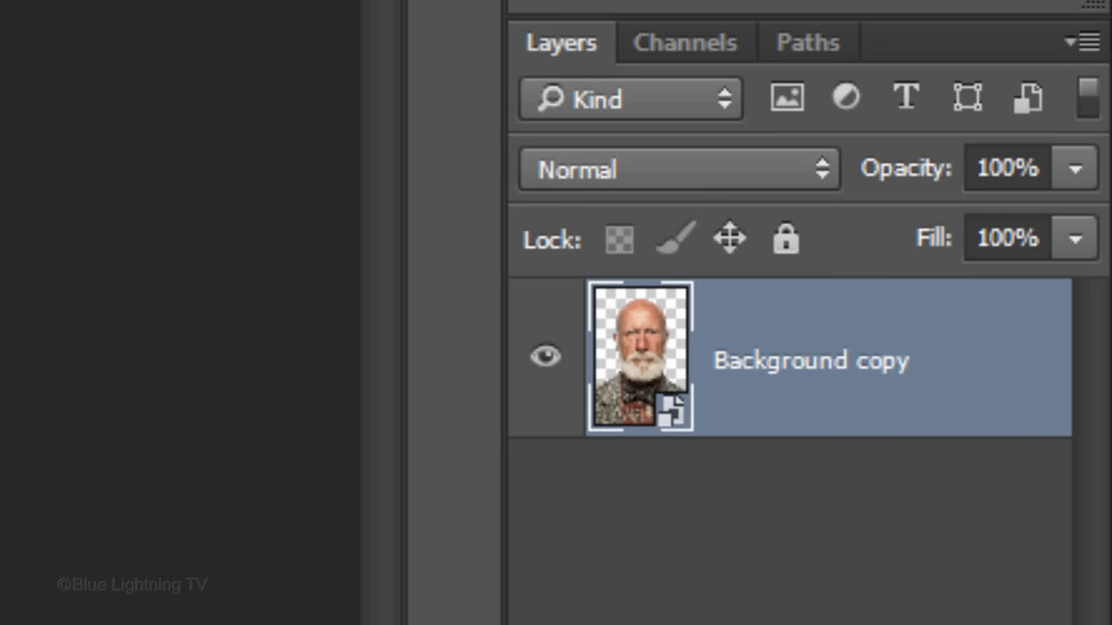
Duplicate the smart object layer into a new document named 'Displacement'
click(1082, 45)
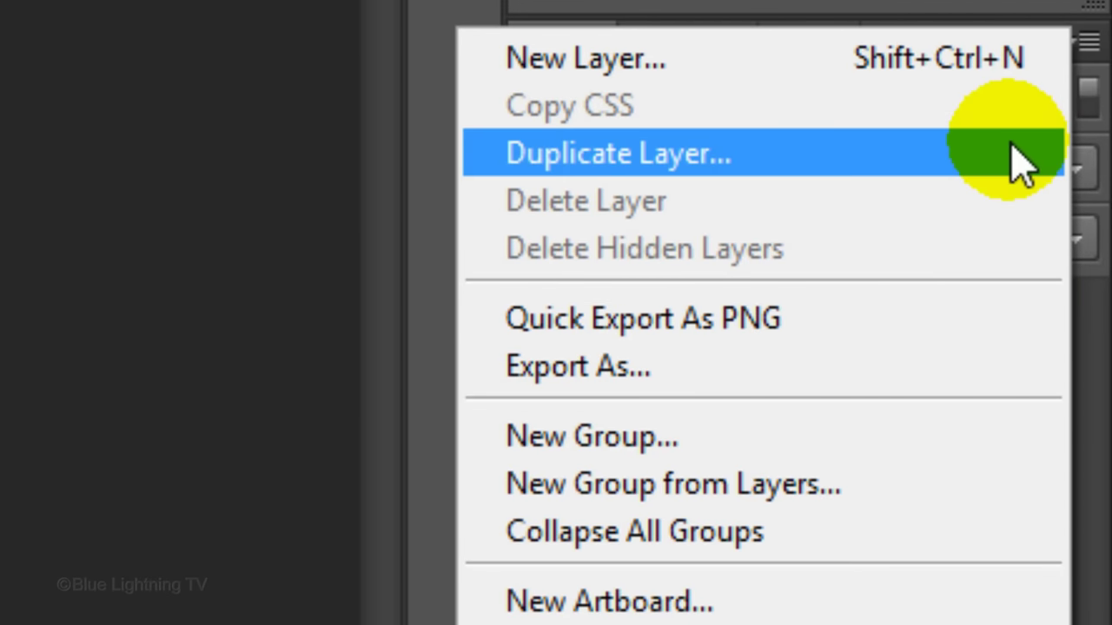
click(1021, 165)
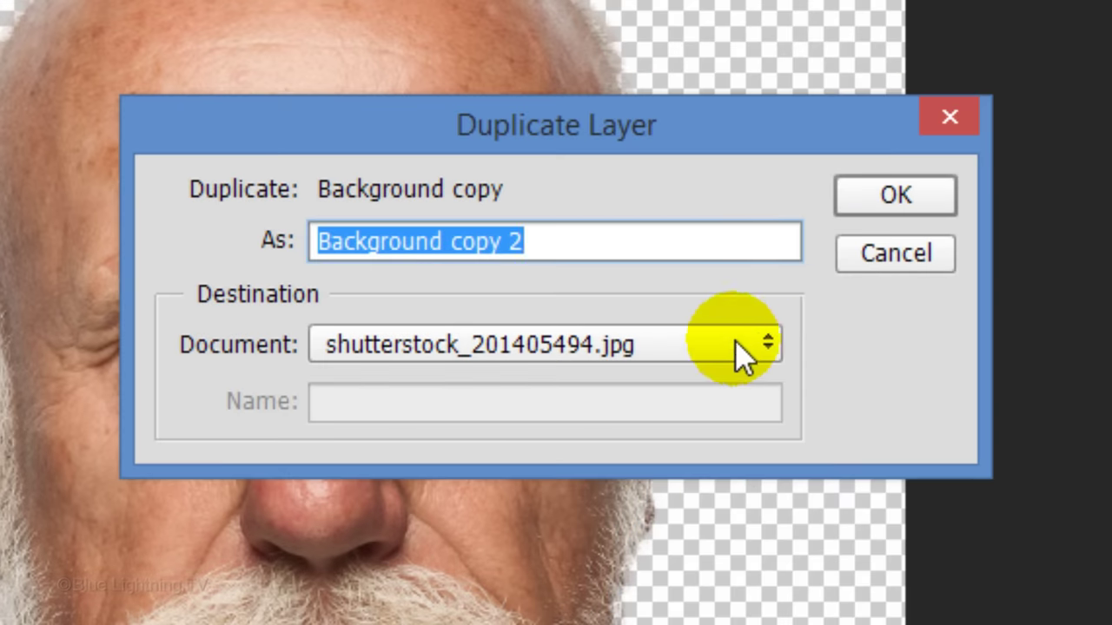
click(700, 347)
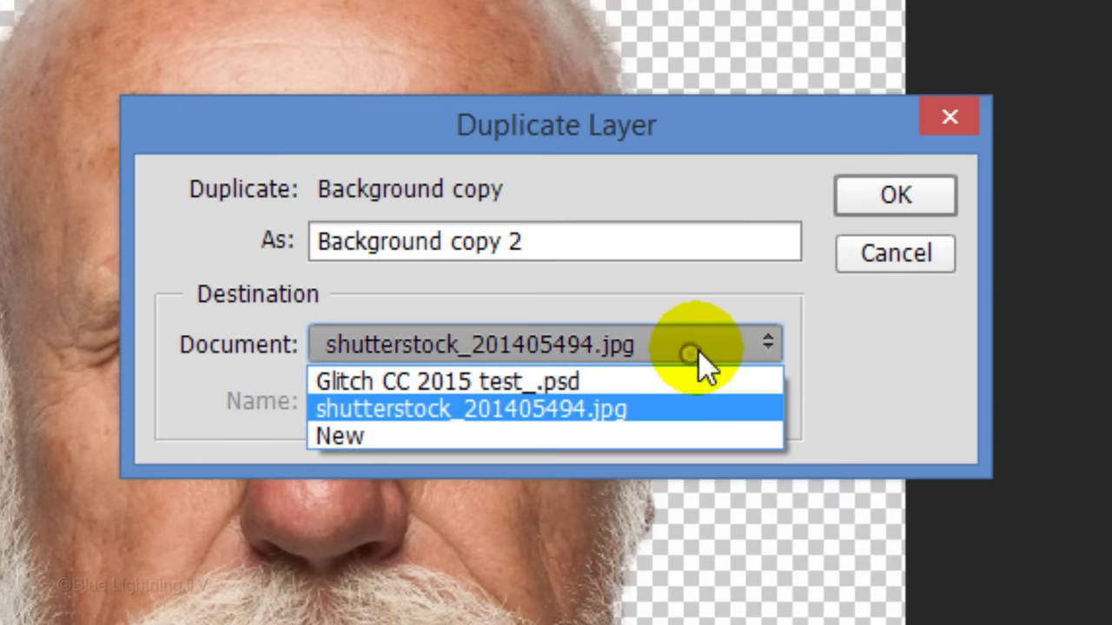
click(664, 430)
text(D)
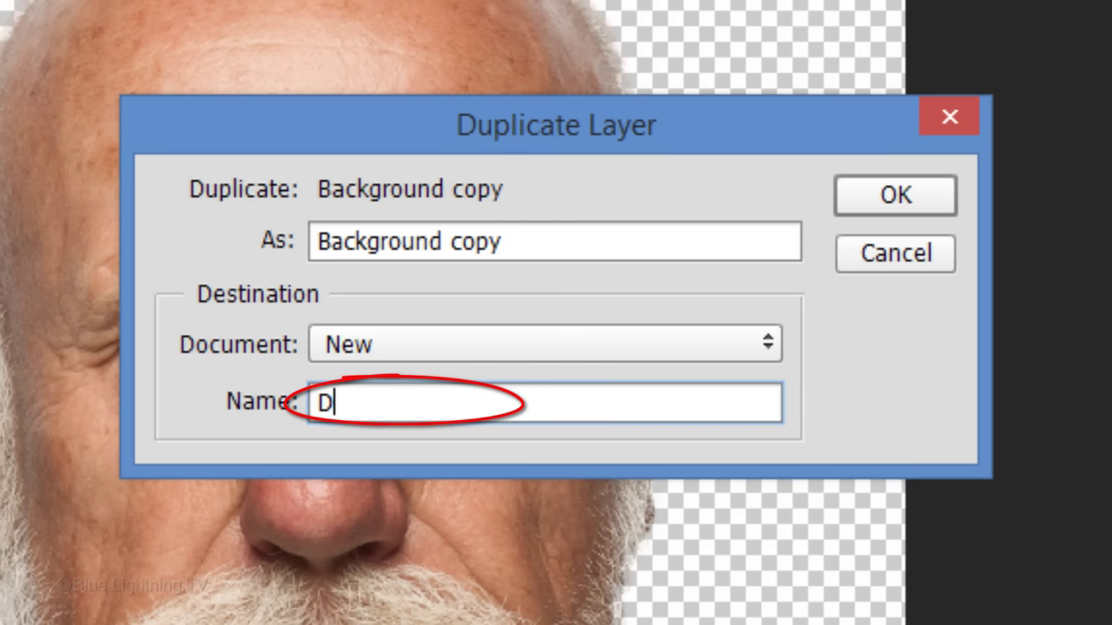
text(isplacement)
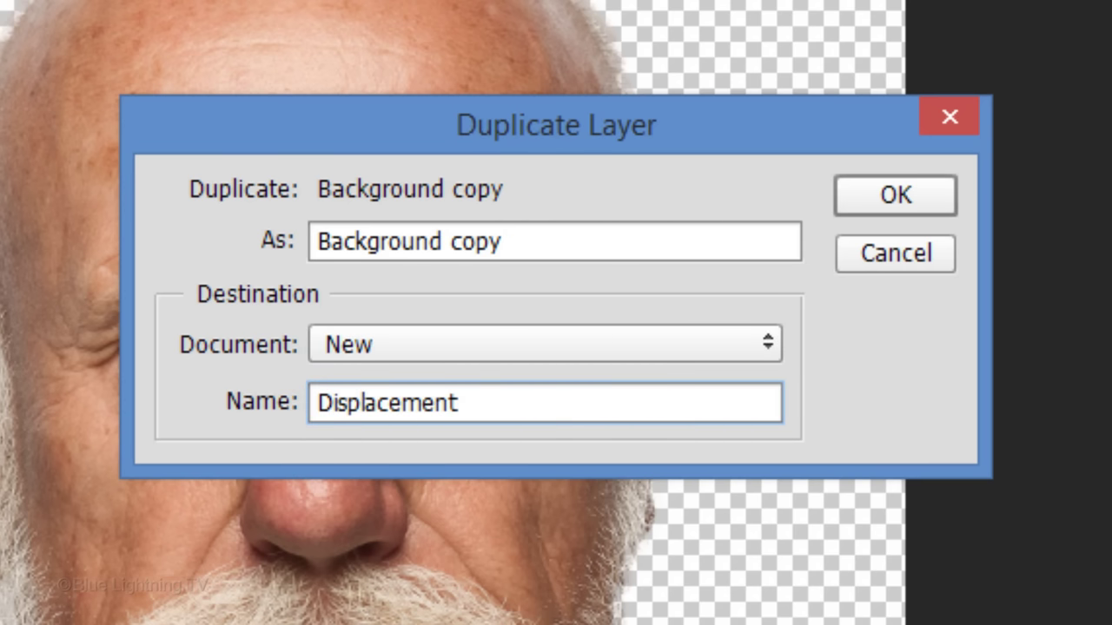
key(Return)
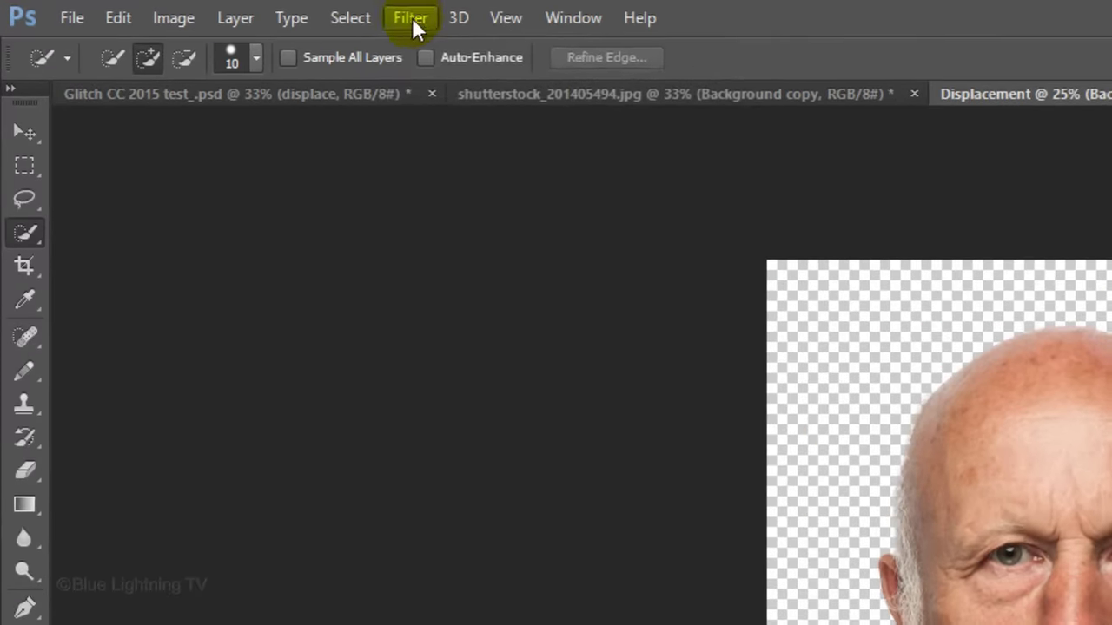
Apply a 5-pixel Gaussian Blur and add a Black & White adjustment layer
click(185, 9)
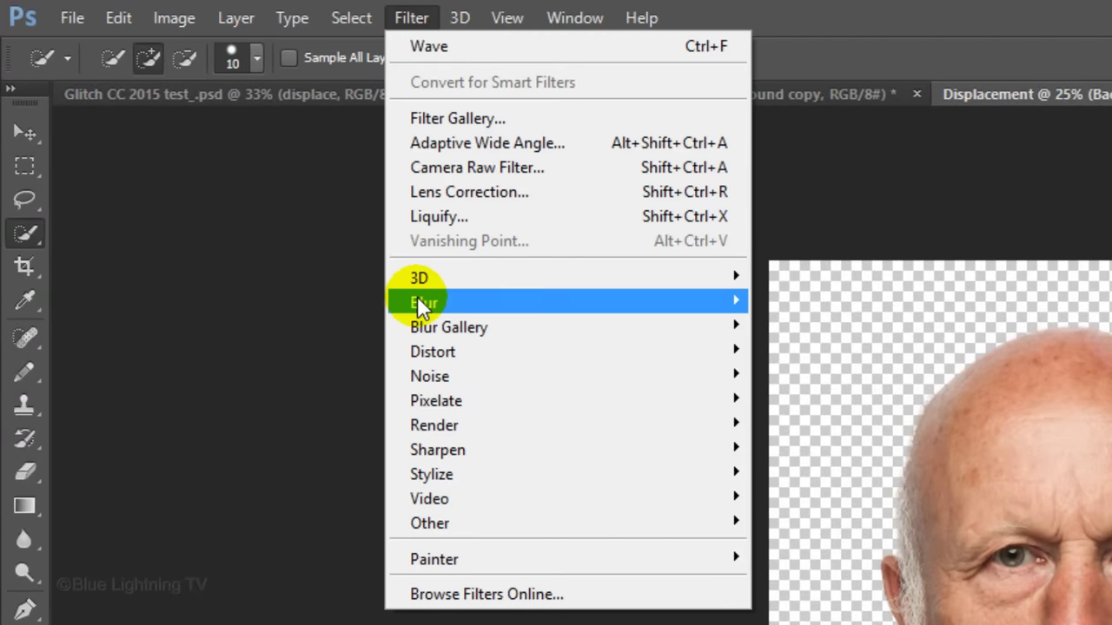
mouse_move(423, 306)
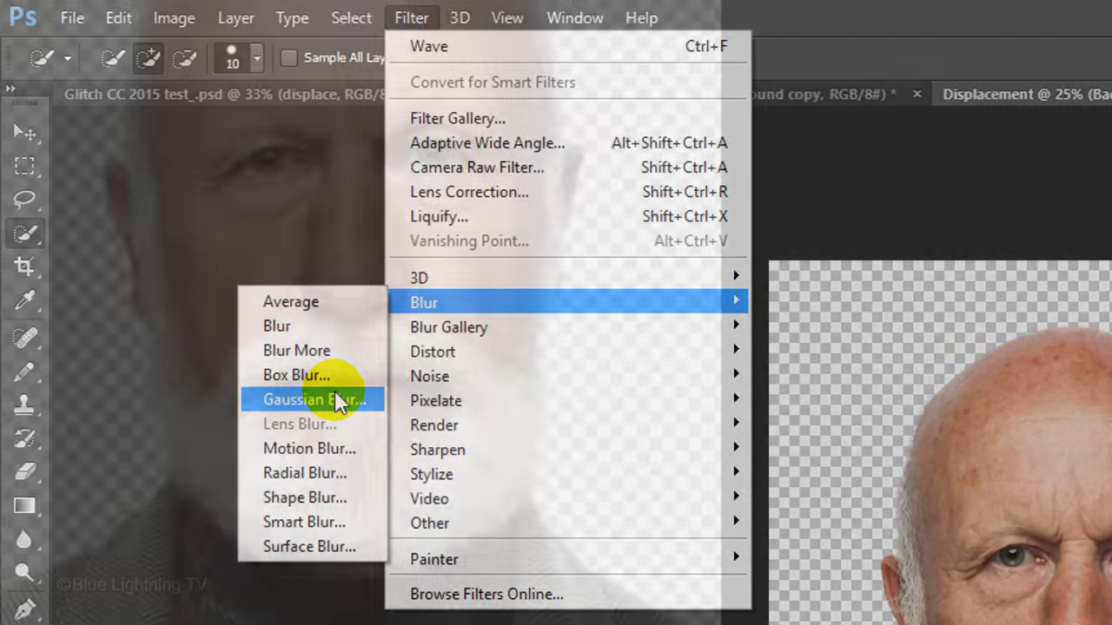
click(339, 403)
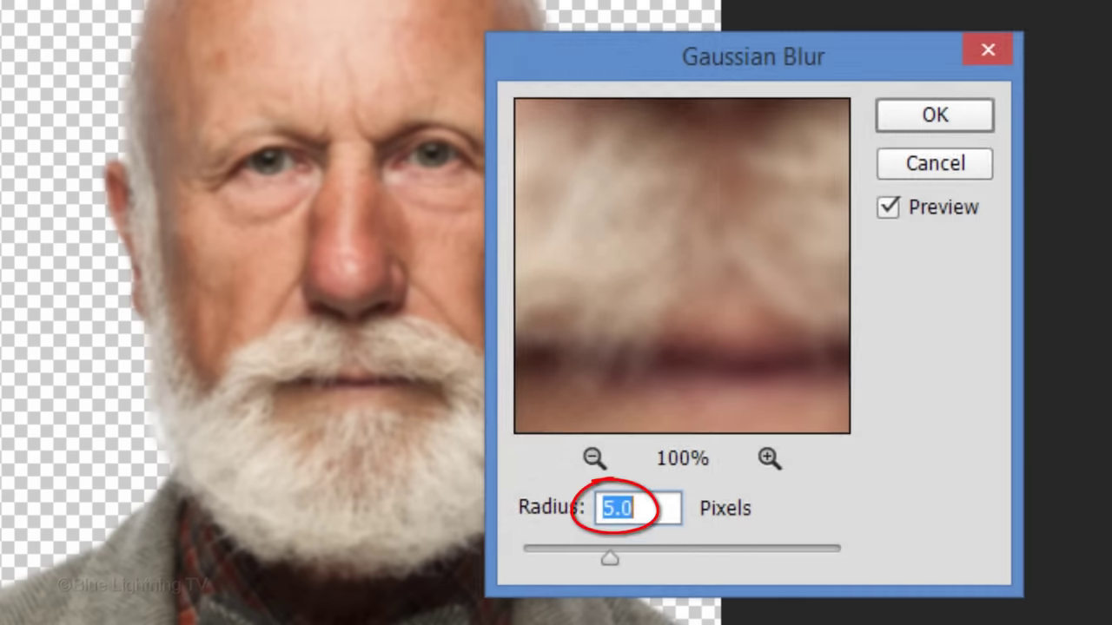
click(925, 115)
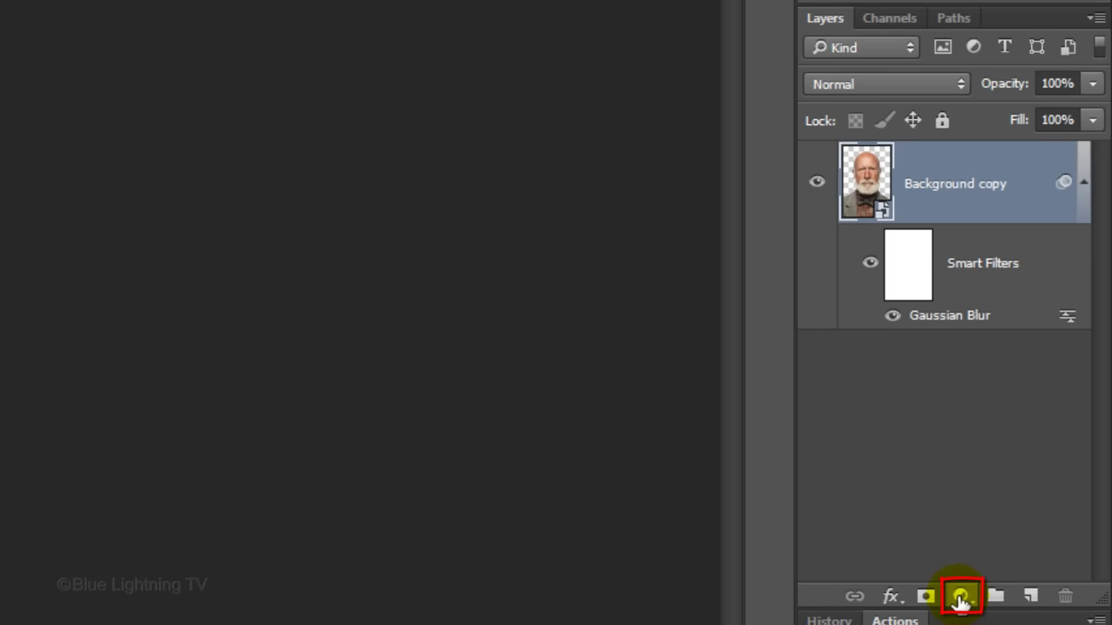
click(960, 598)
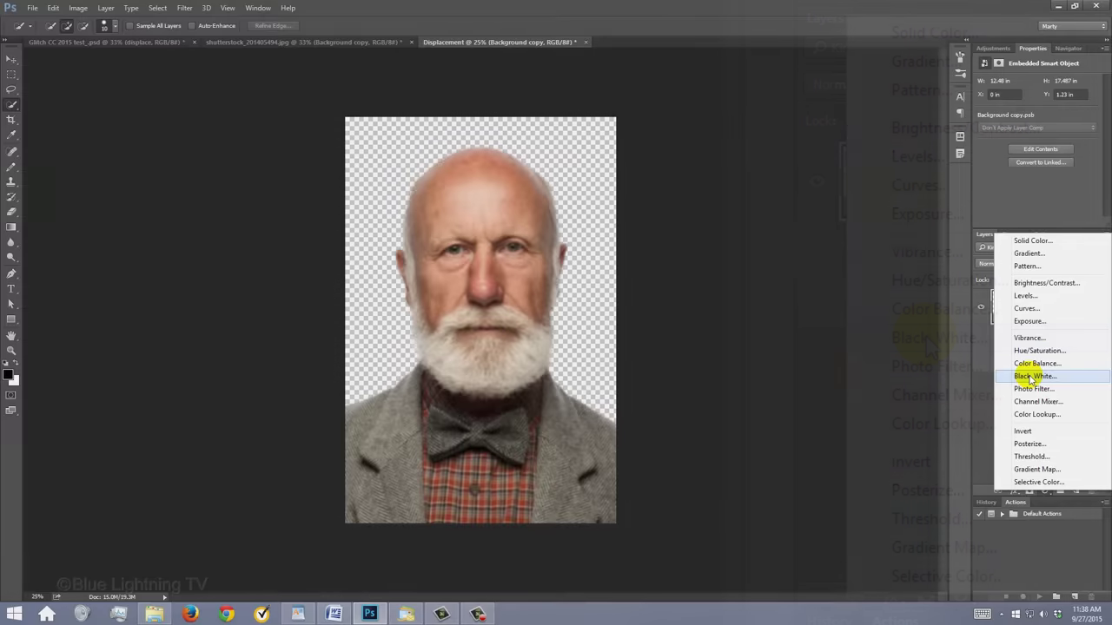
click(925, 338)
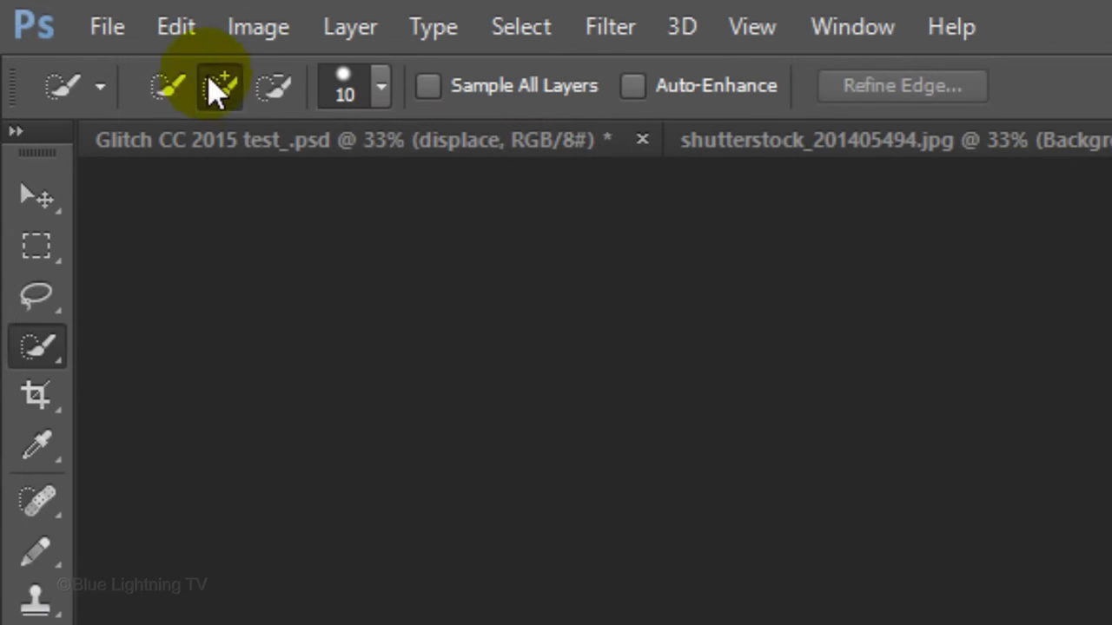
Save the document to the Desktop as Displacement.psd with Maximize Compatibility, then close it
click(32, 9)
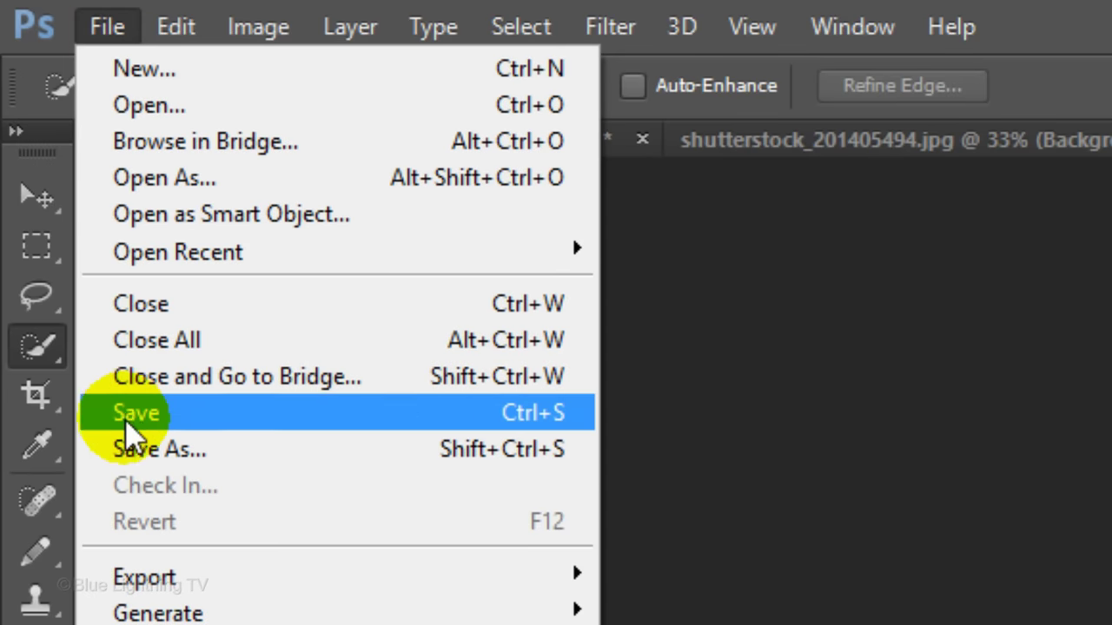
click(127, 447)
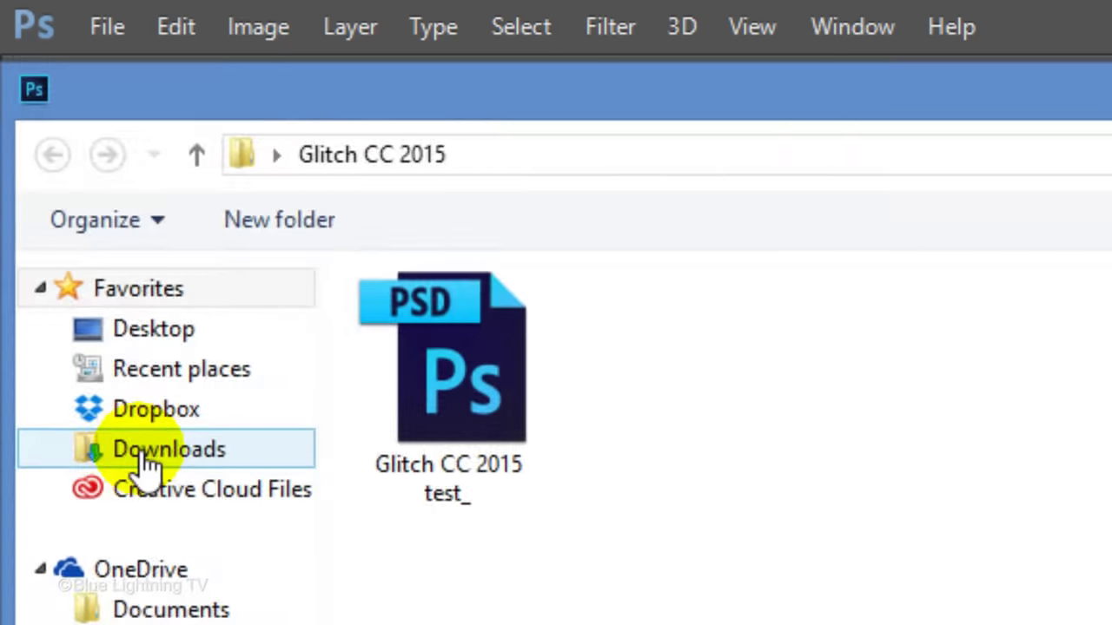
click(154, 334)
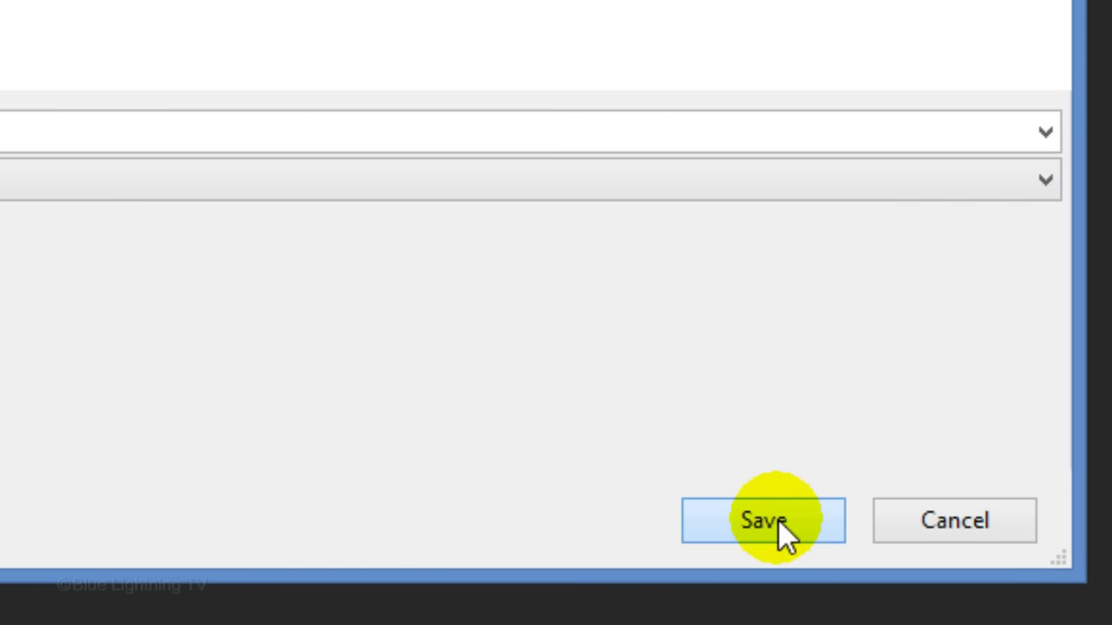
click(778, 520)
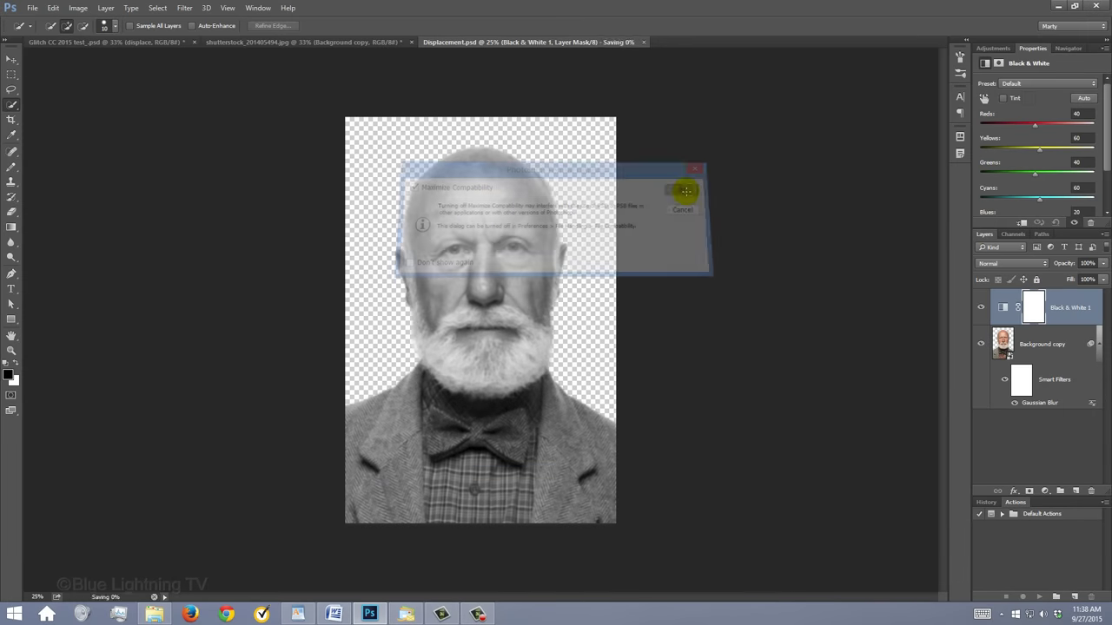
click(687, 188)
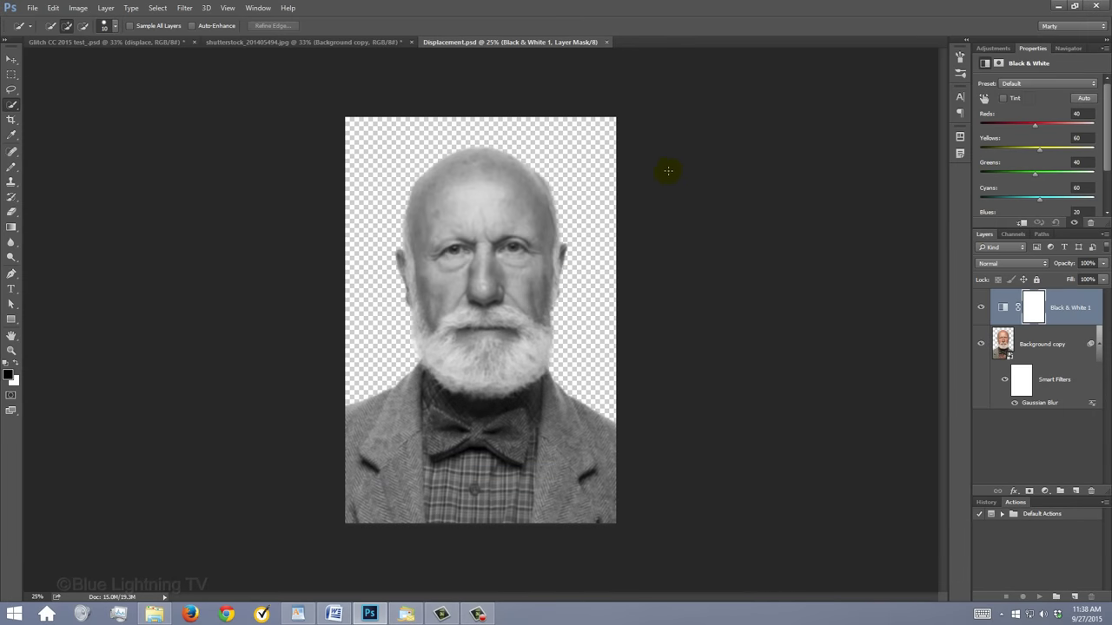
click(607, 43)
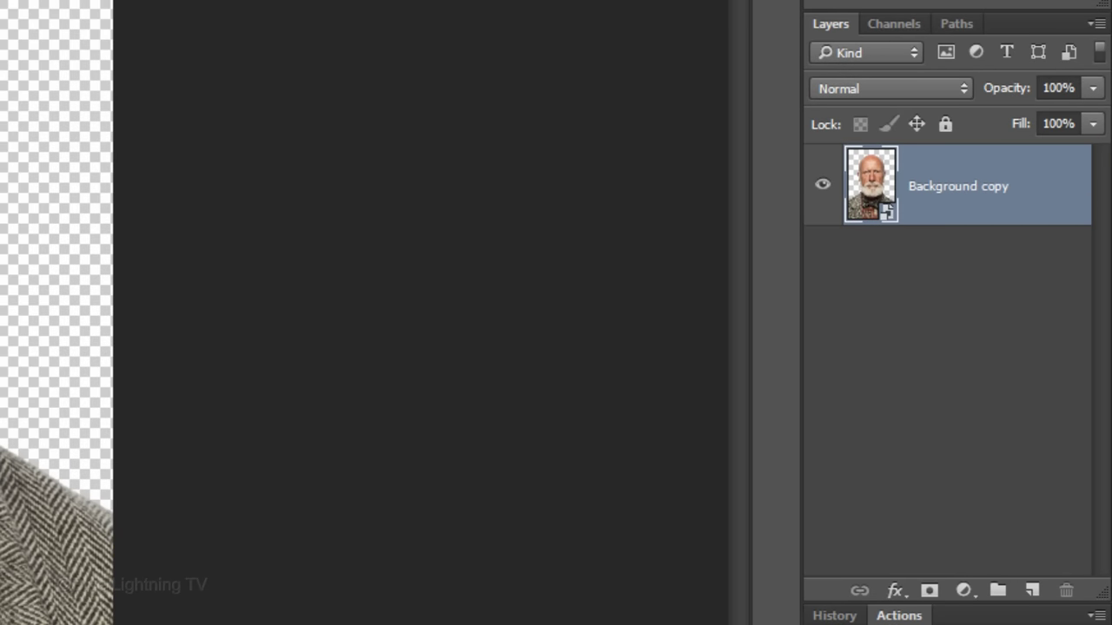
Make the layer copies with Ctrl+J and name the top two Horizontal waves and Displace
key(ctrl+j)
key(ctrl+j)
key(ctrl+j)
key(ctrl+j)
key(ctrl+j)
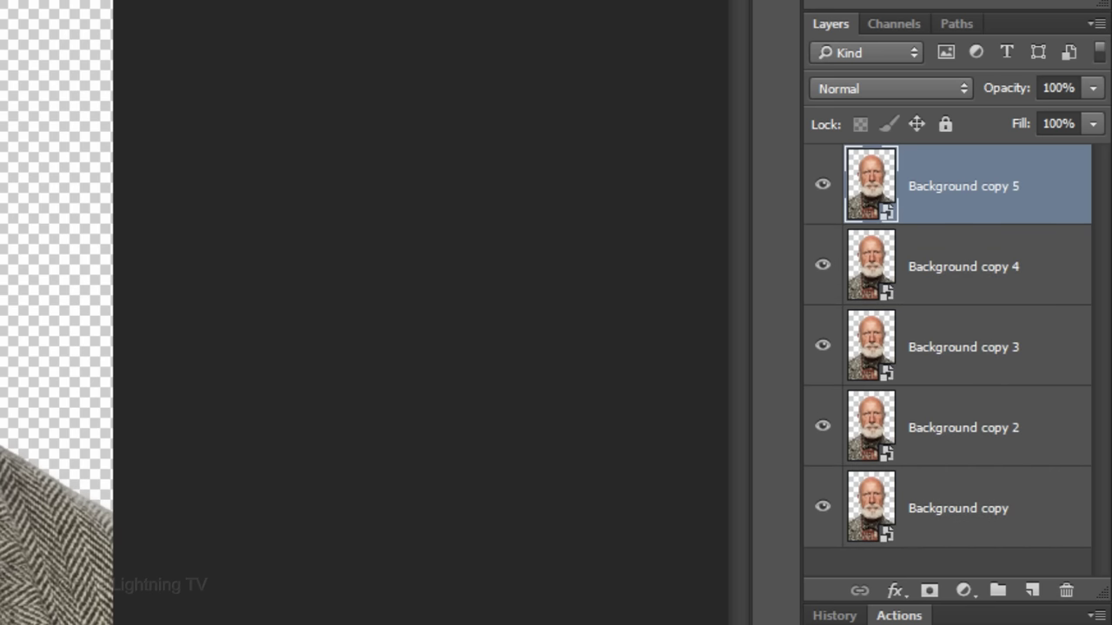
key(ctrl+j)
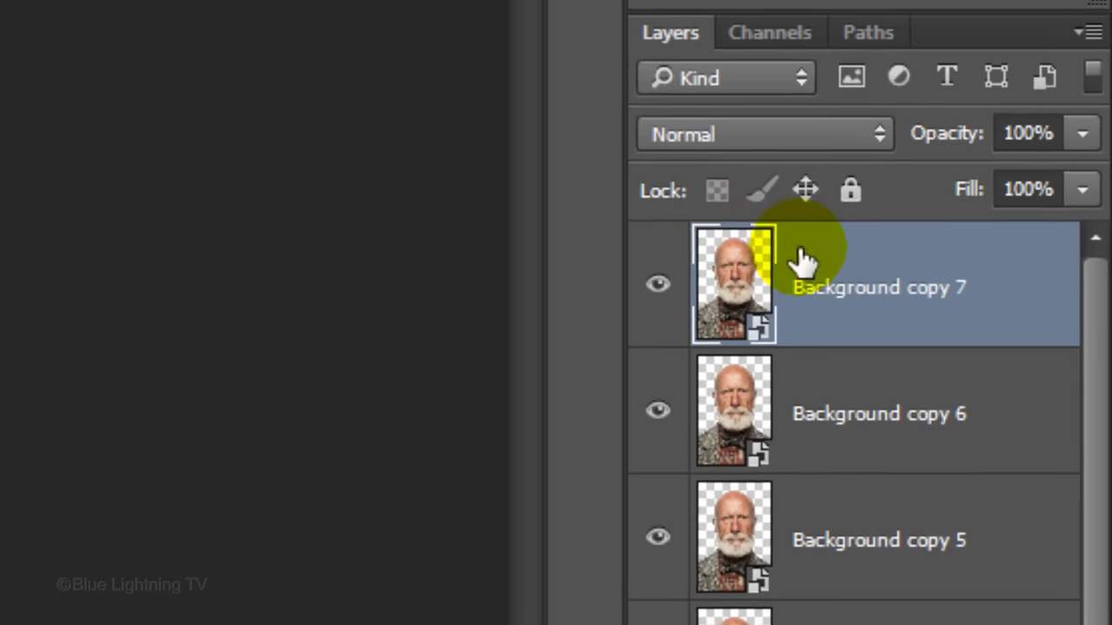
double_click(978, 186)
text(Horizo)
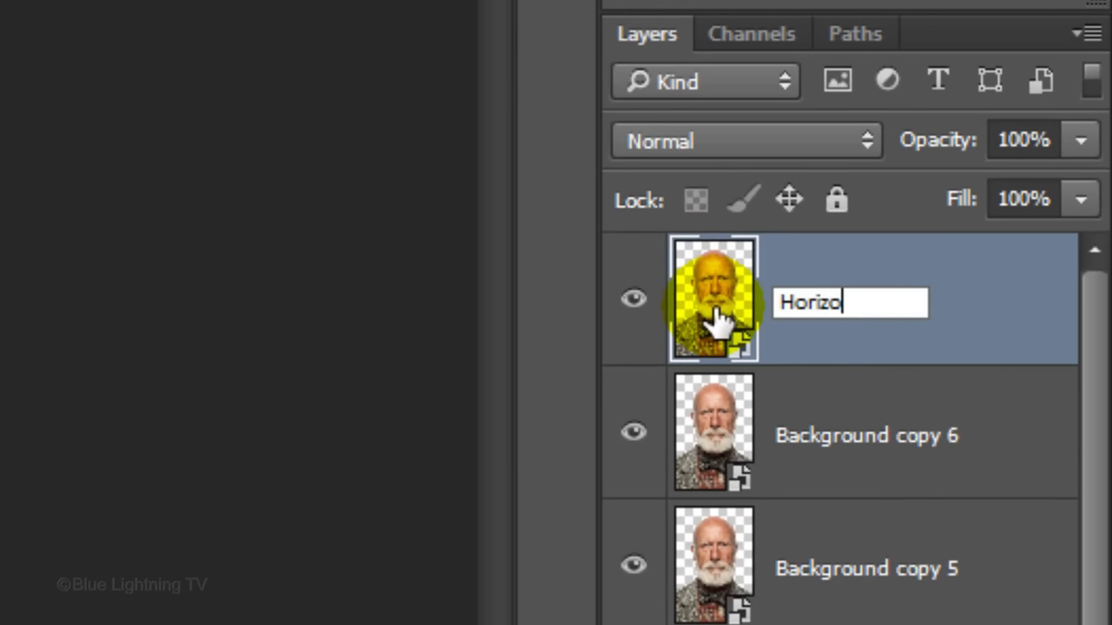
text(ntal waves)
key(Return)
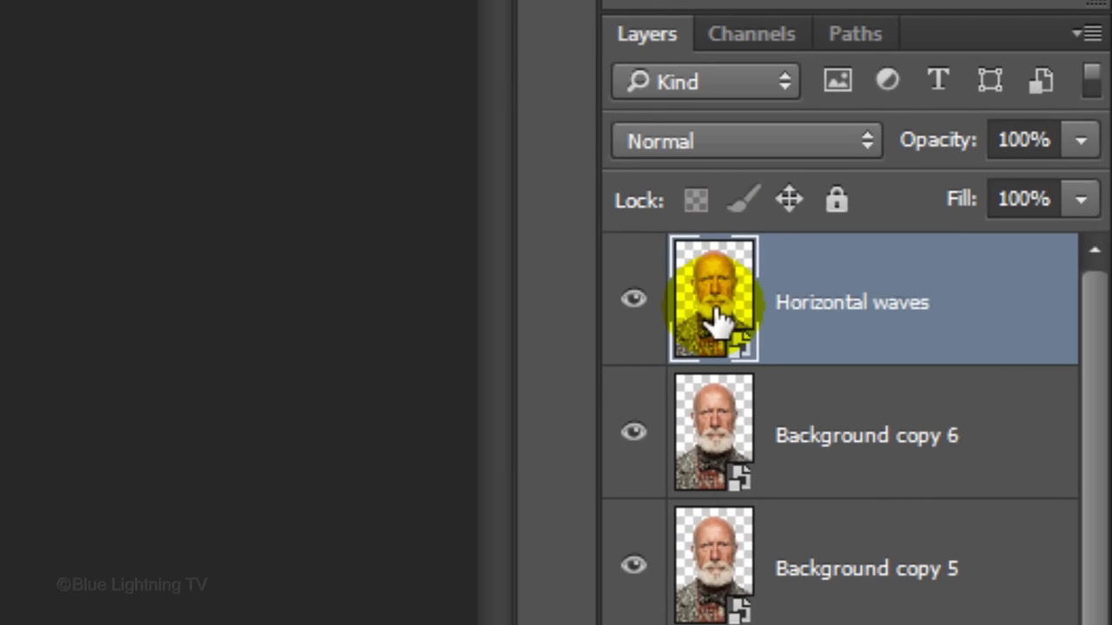
double_click(874, 443)
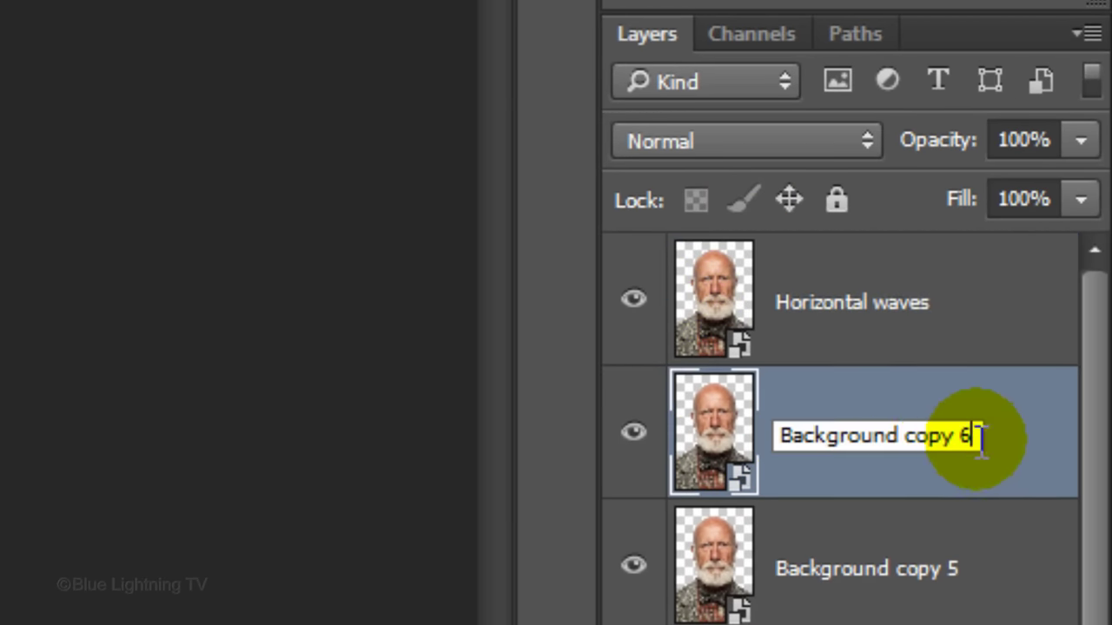
text(Displace)
key(Return)
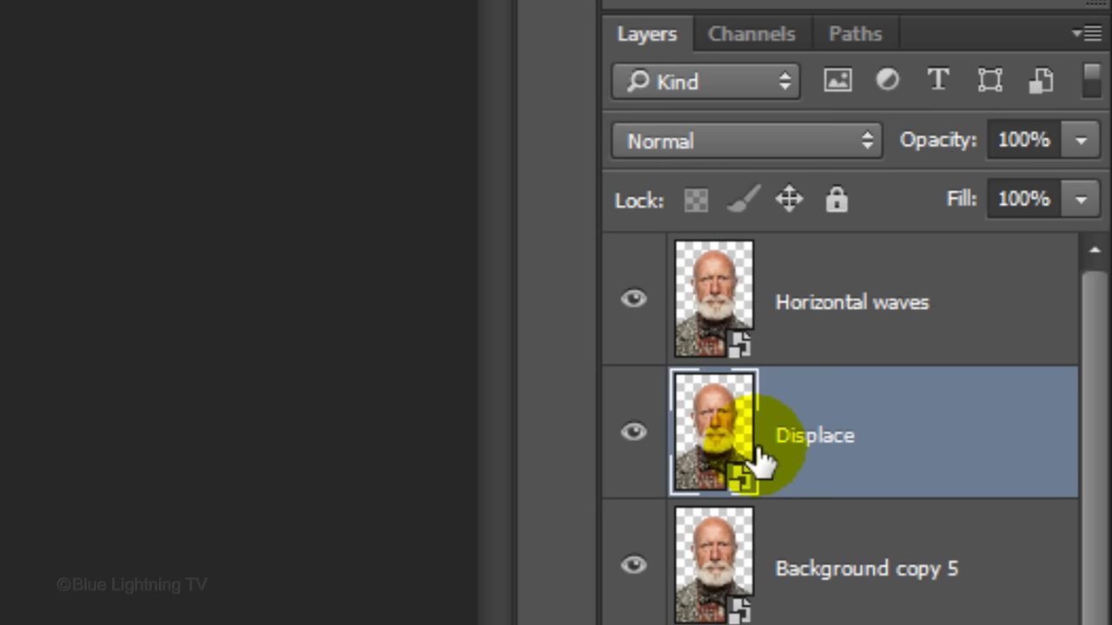
Rename the next two copies Overlay and Hard light
double_click(856, 573)
click(981, 571)
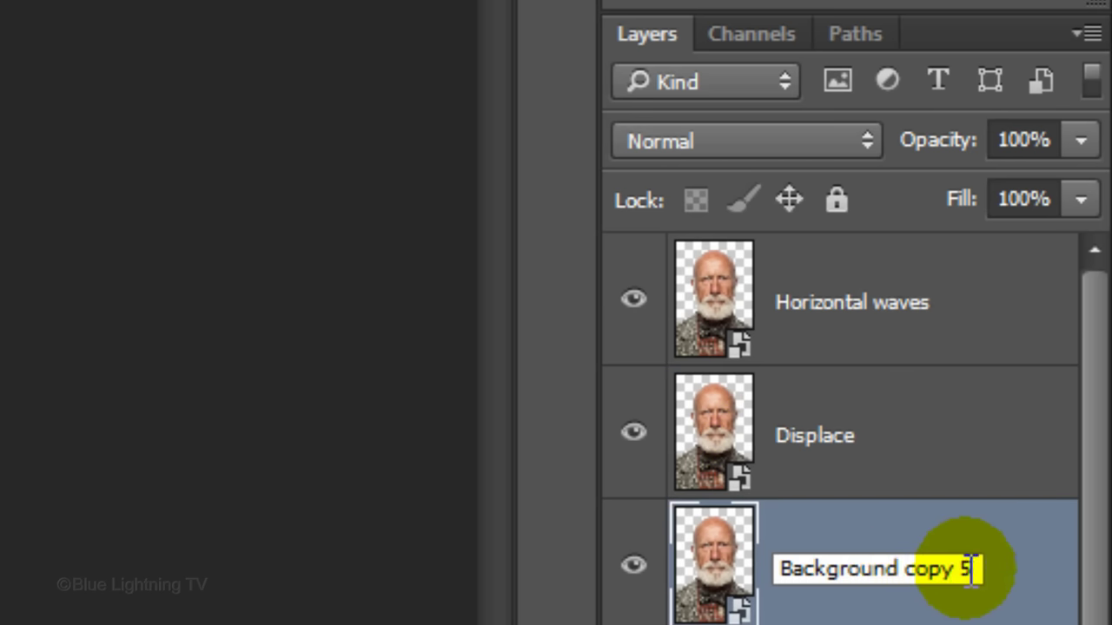
key(ctrl+a)
text(Overlay)
key(Return)
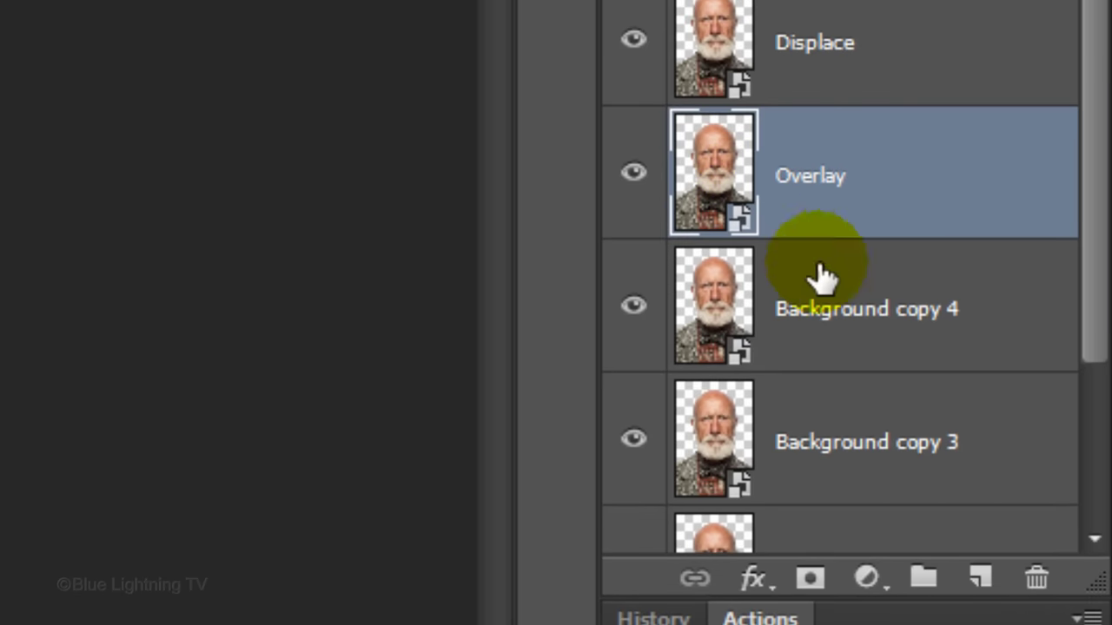
double_click(825, 308)
key(ctrl+a)
text(Hard ligh)
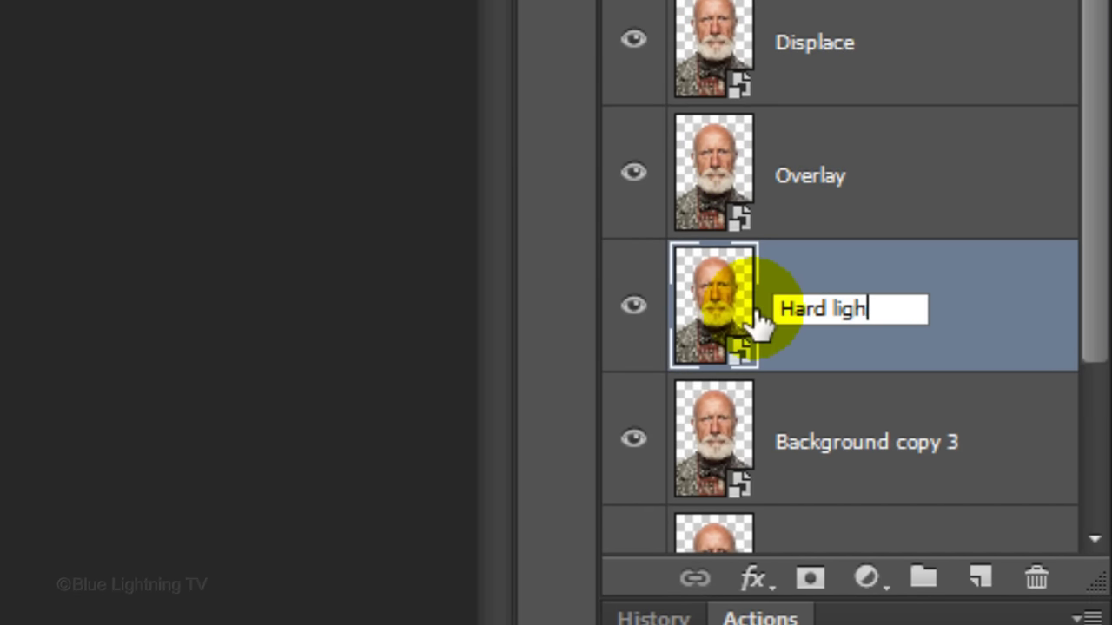
text(t)
click(755, 321)
Rename the remaining copies 102%, Vertical Bands and Large Background
double_click(823, 439)
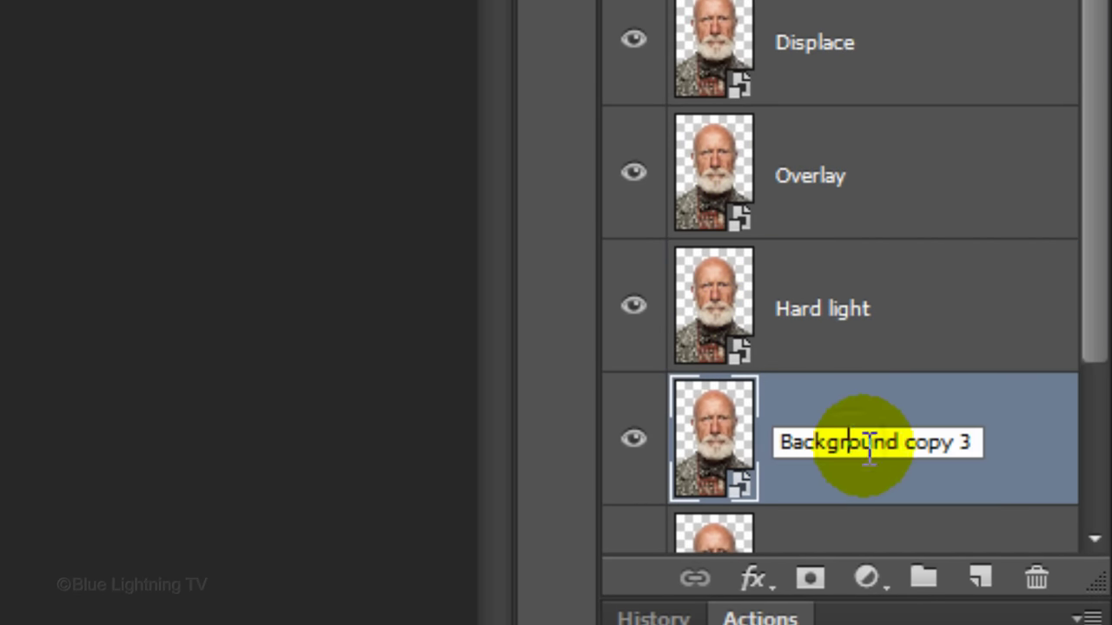
key(ctrl+a)
text(102%)
click(724, 448)
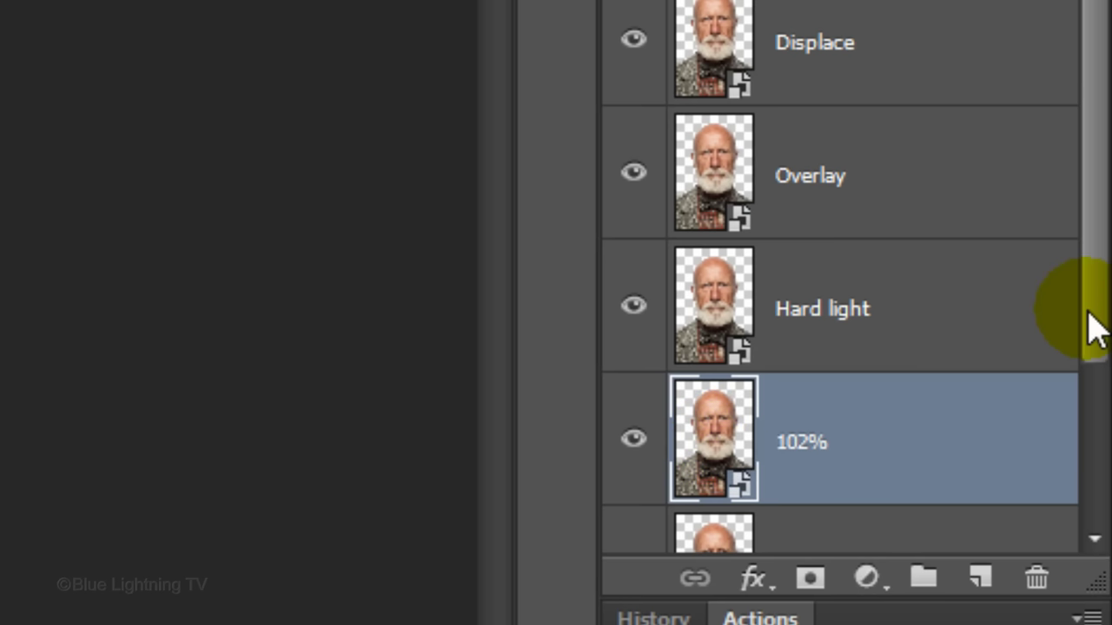
drag(1096, 326, 1096, 488)
double_click(819, 354)
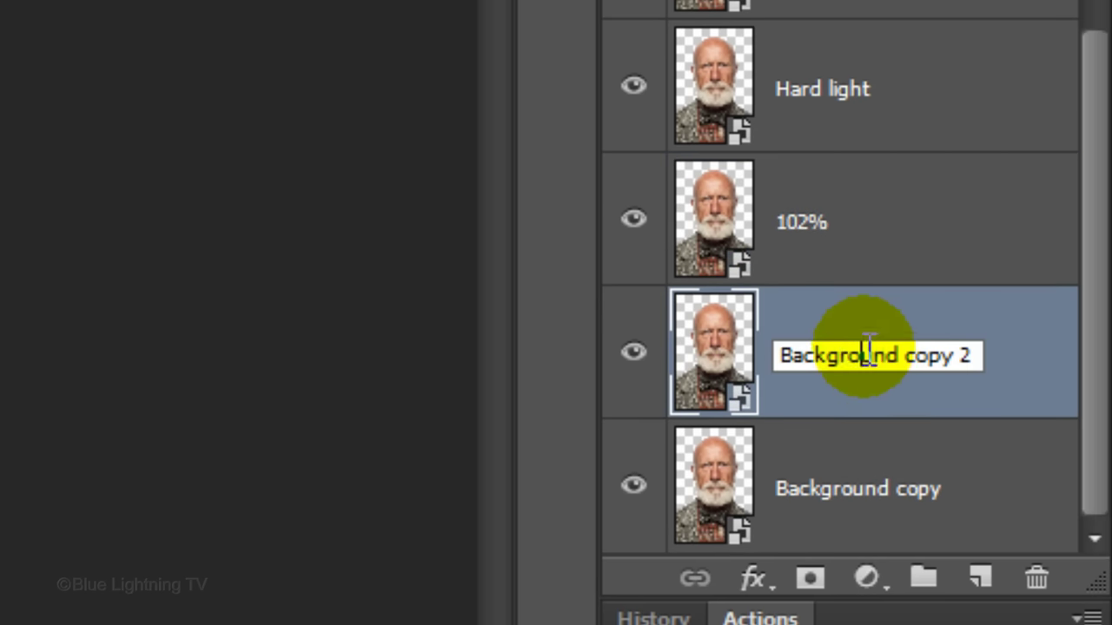
key(ctrl+a)
text(Vertical Bands)
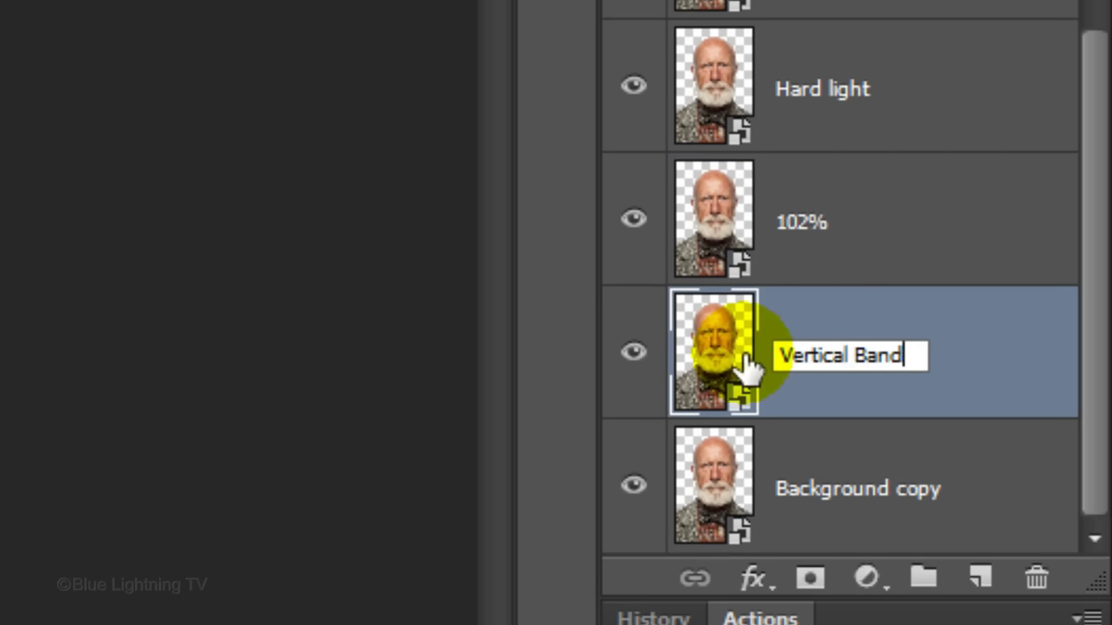
click(747, 366)
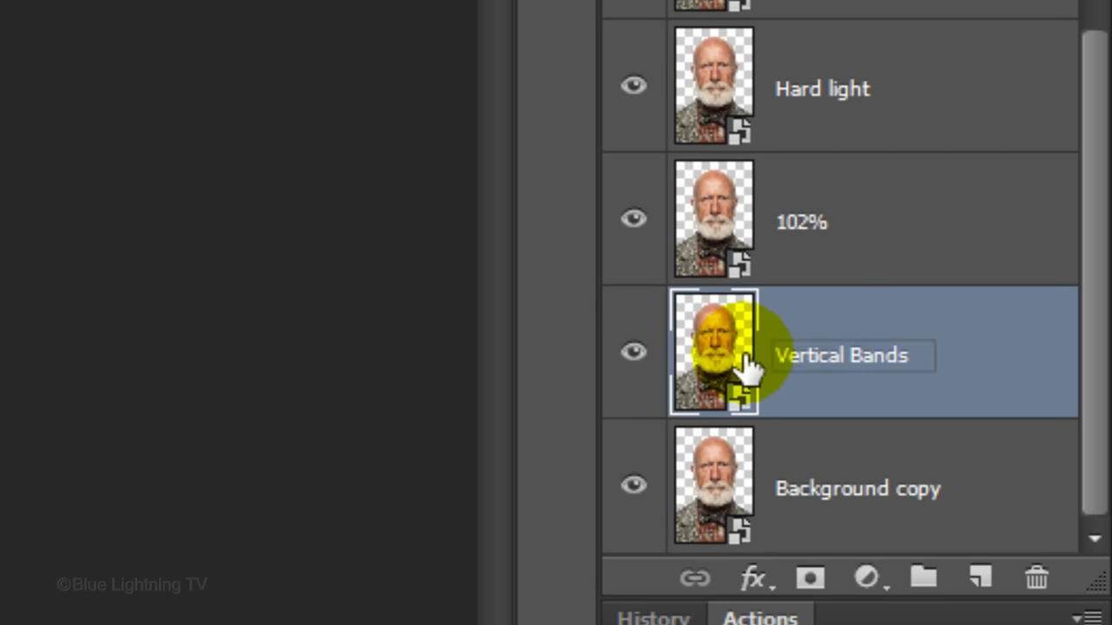
double_click(851, 483)
key(ctrl+a)
text(Large Background)
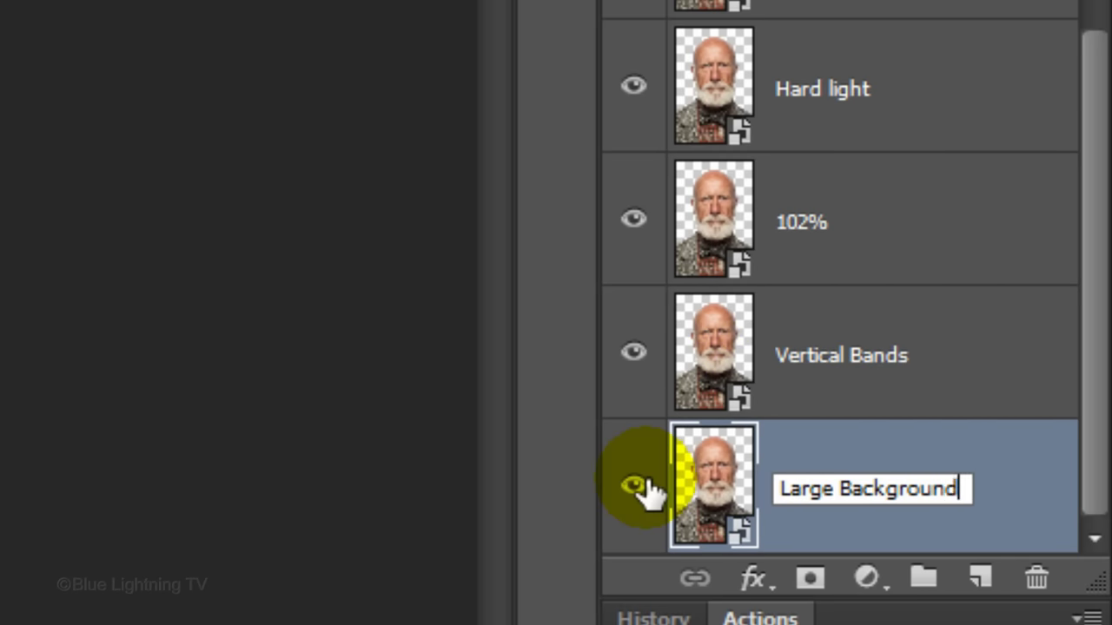
key(Return)
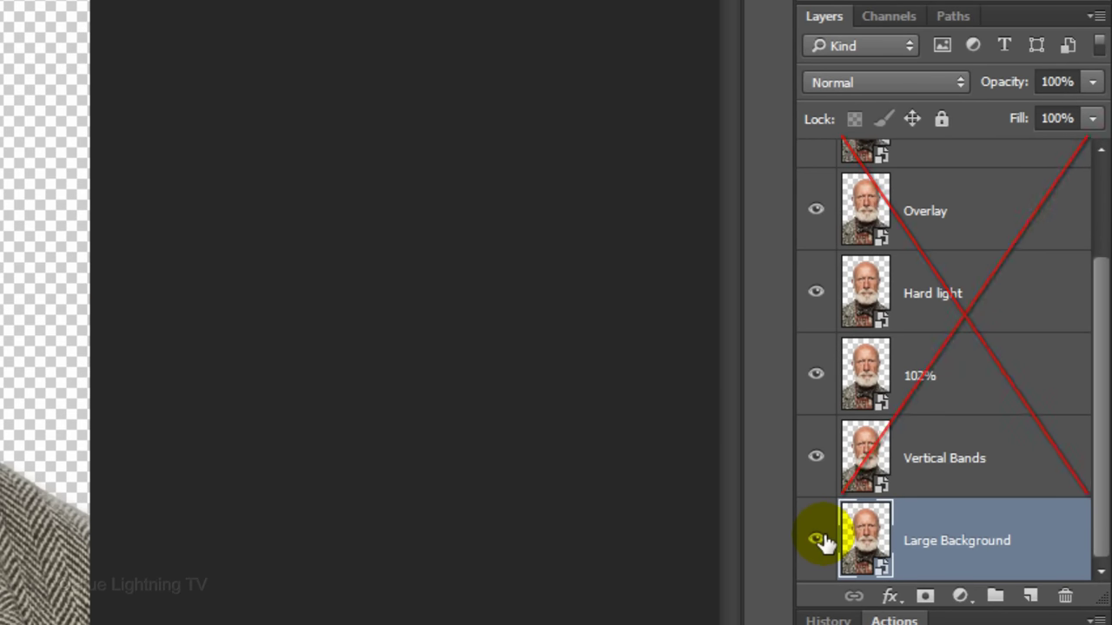
Show only Large Background, scale it to 300%, and move it up to frame the beard and bow tie
alt+click(816, 542)
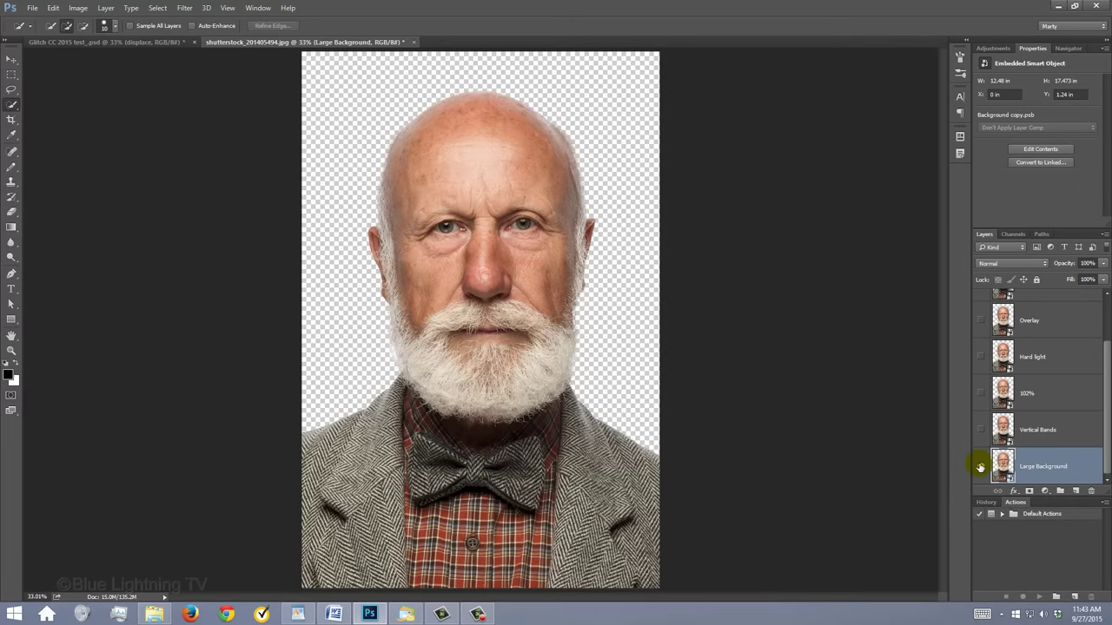
key(ctrl+t)
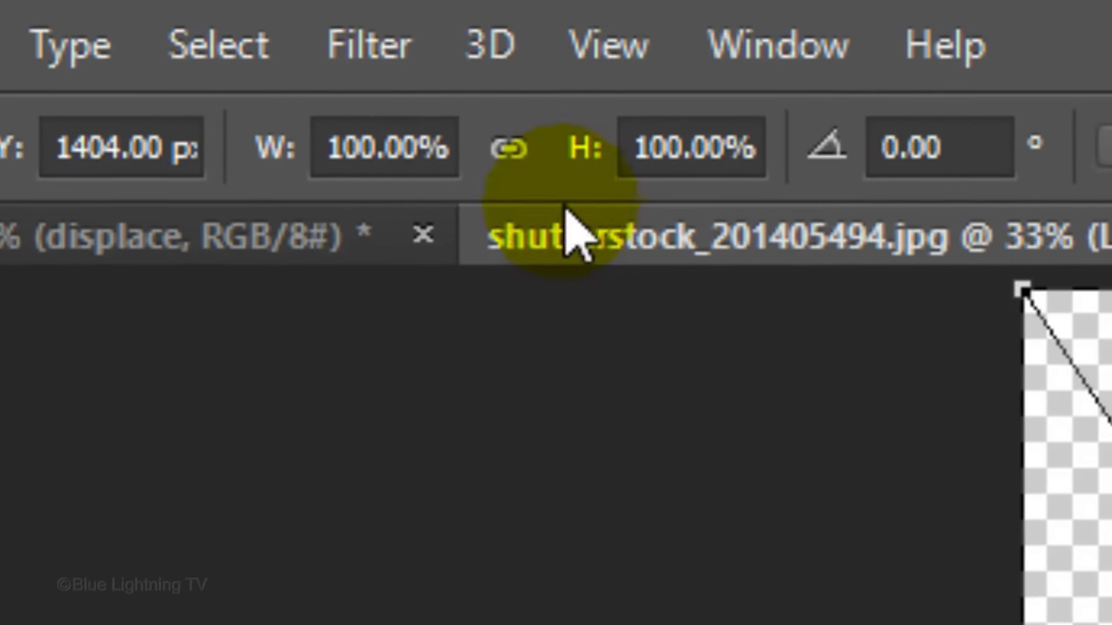
click(510, 150)
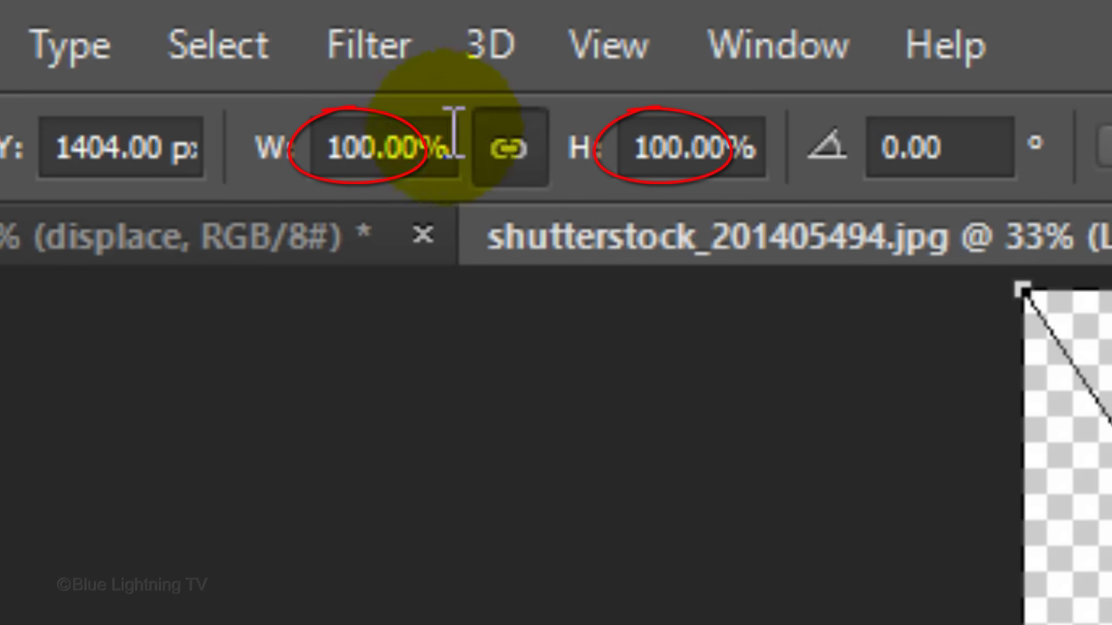
click(324, 139)
text(300)
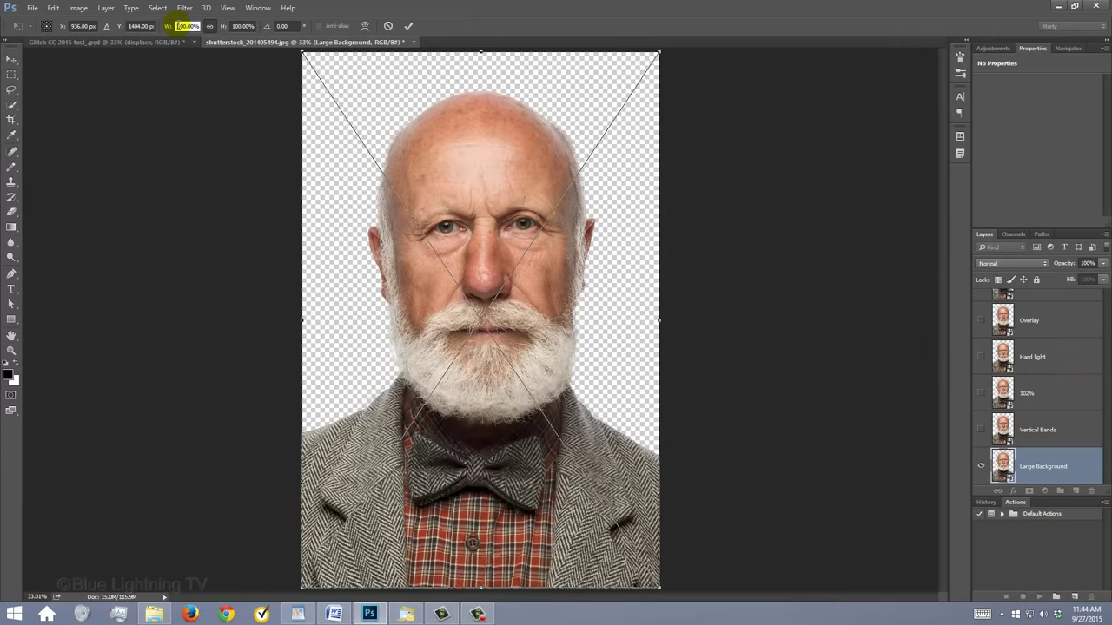
key(Return)
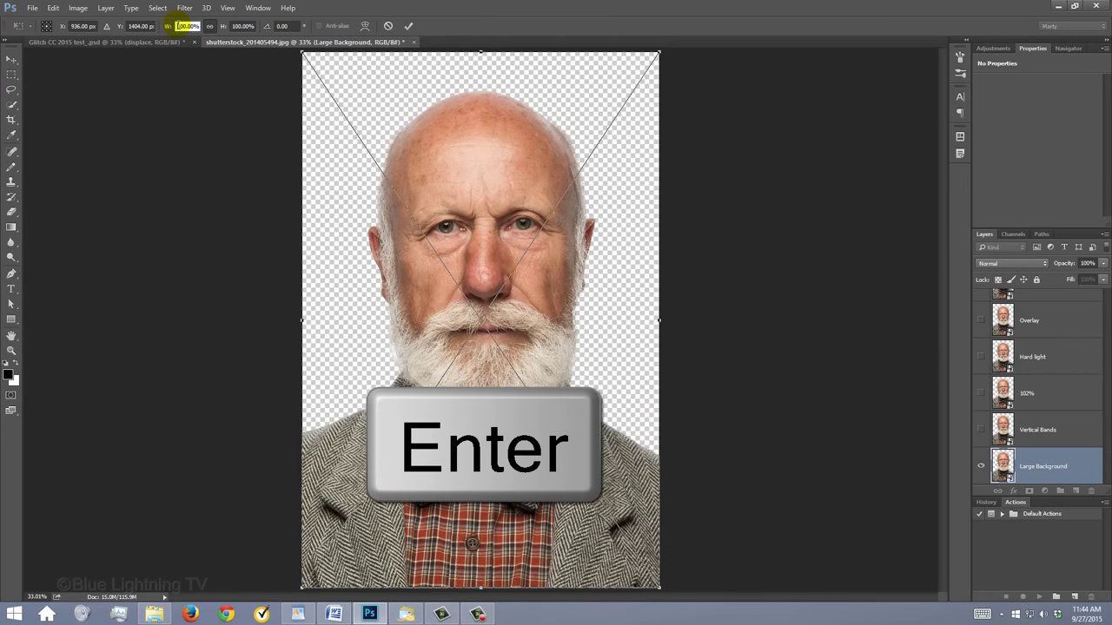
key(Return)
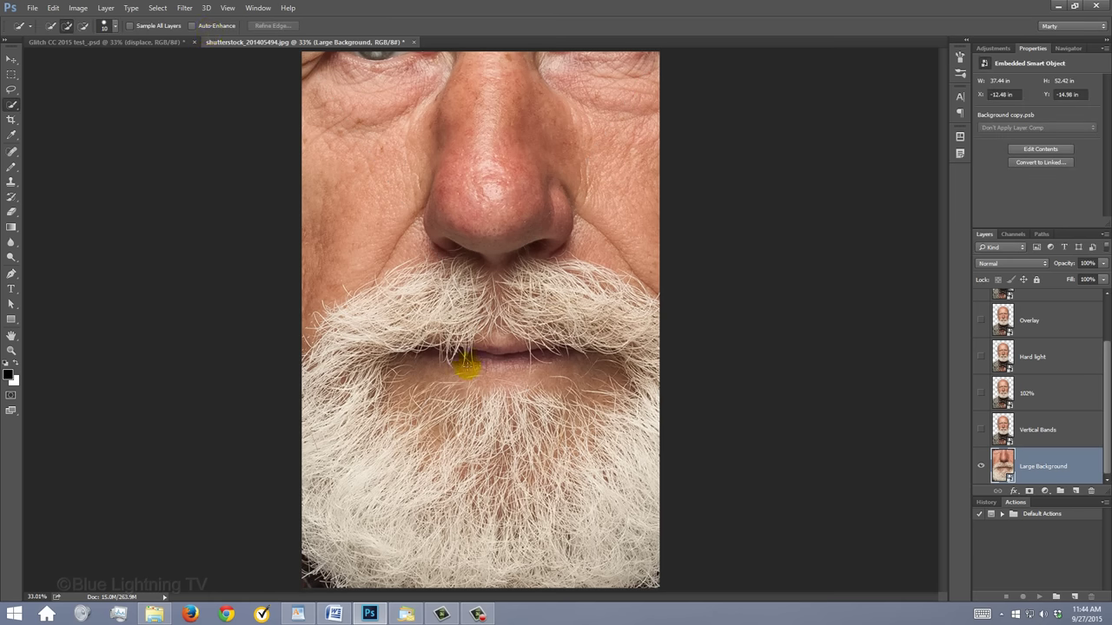
key(v)
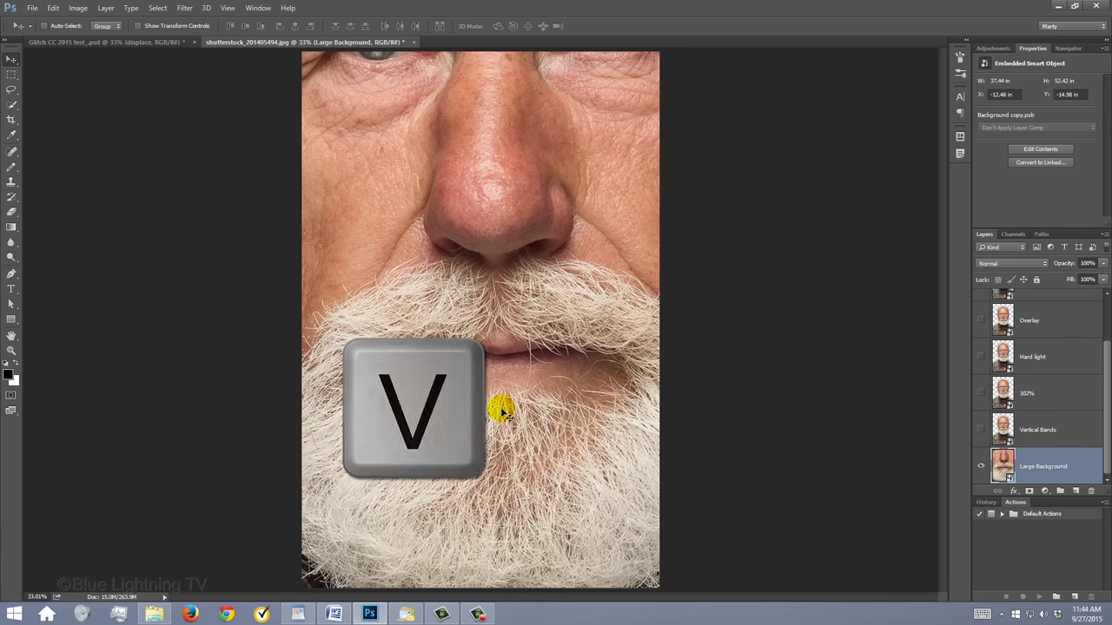
drag(501, 409, 485, 91)
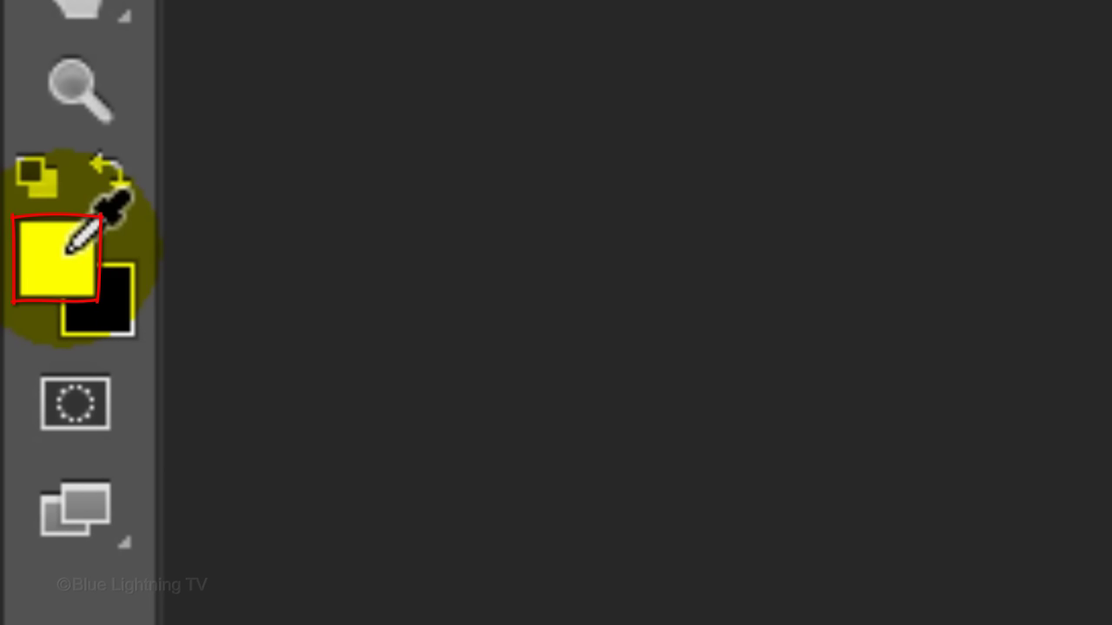
Enter the cyan hex 00D1F7 in the foreground Color Picker
click(67, 252)
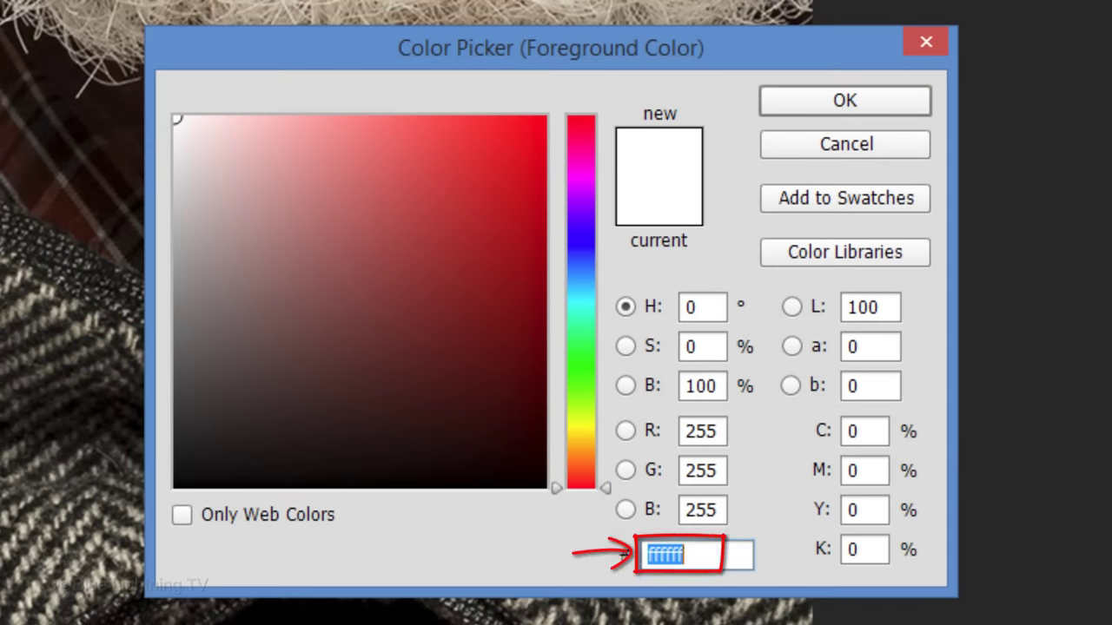
text(0)
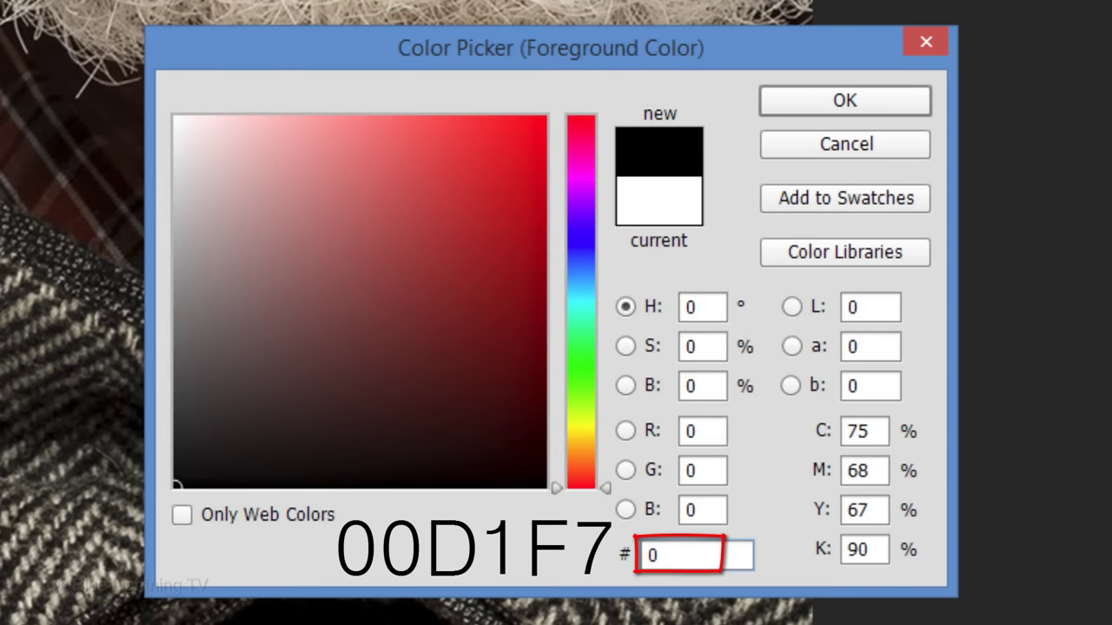
text(0D1)
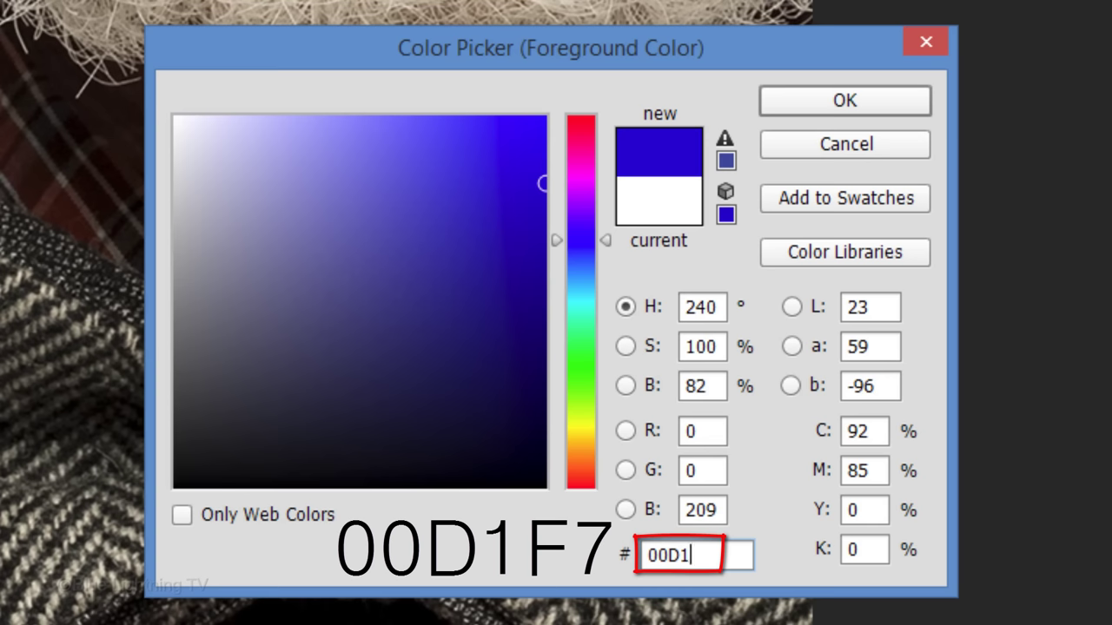
text(F7)
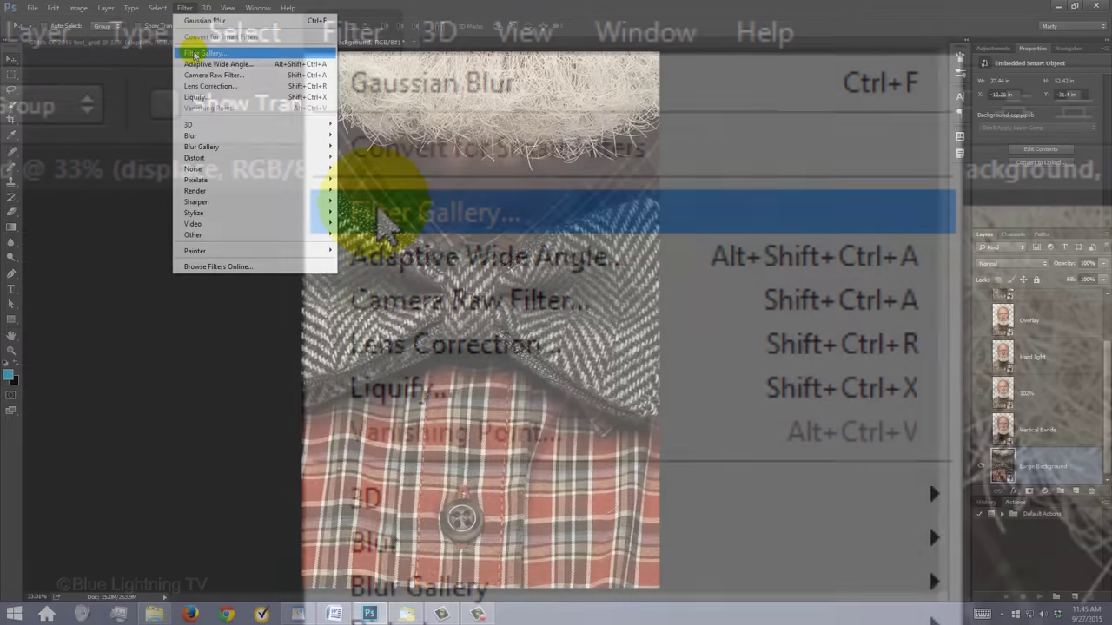
Apply Neon Glow with a black glow colour to the Large Background layer
click(379, 218)
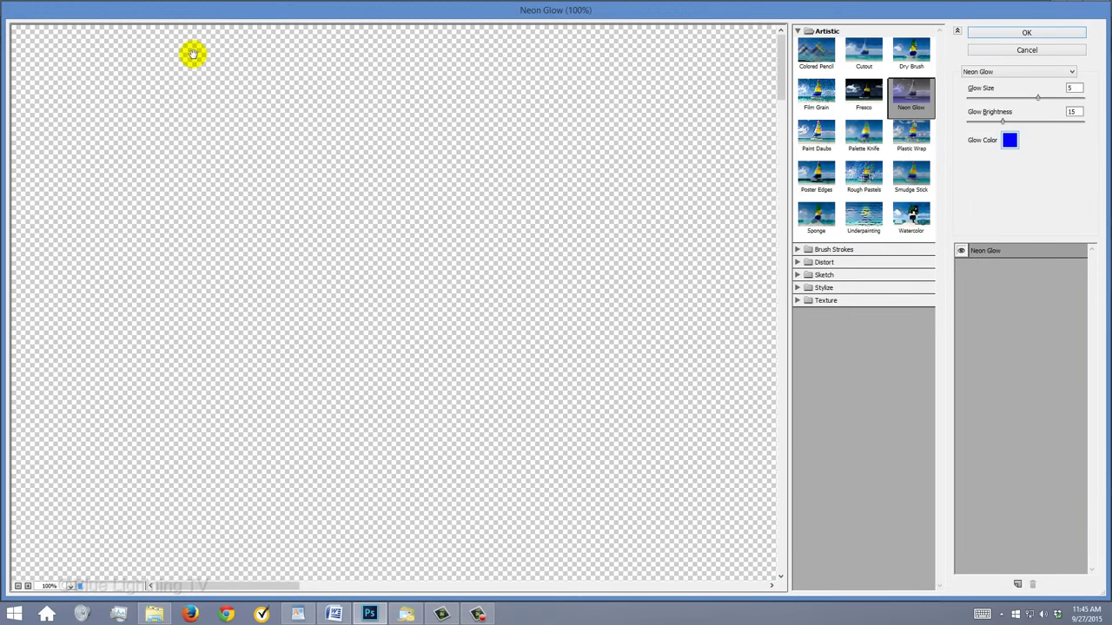
click(18, 587)
click(17, 586)
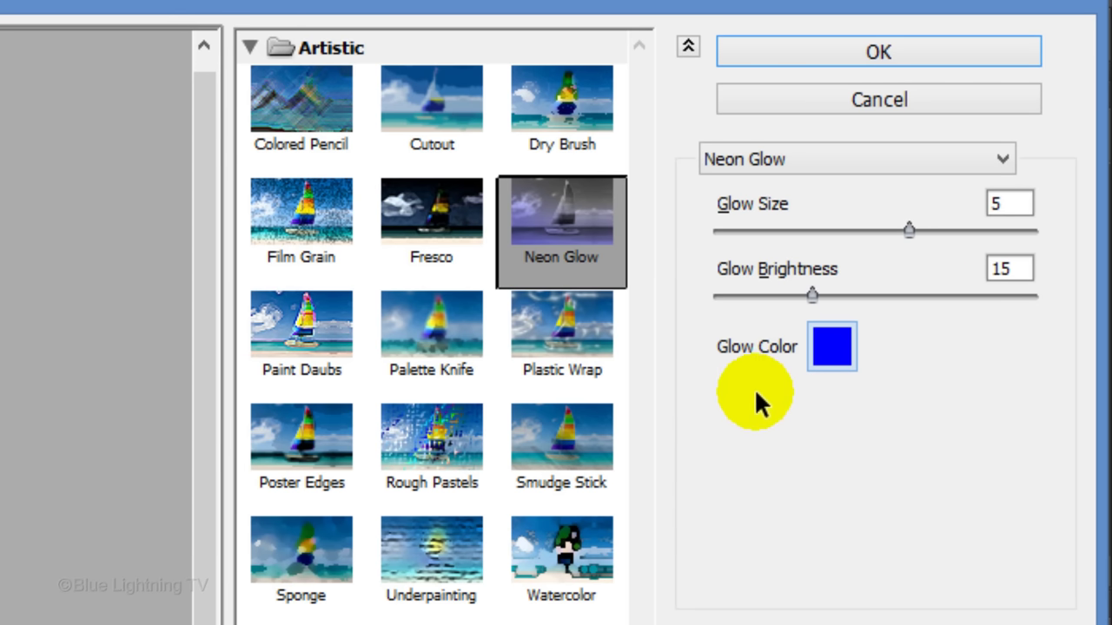
click(832, 348)
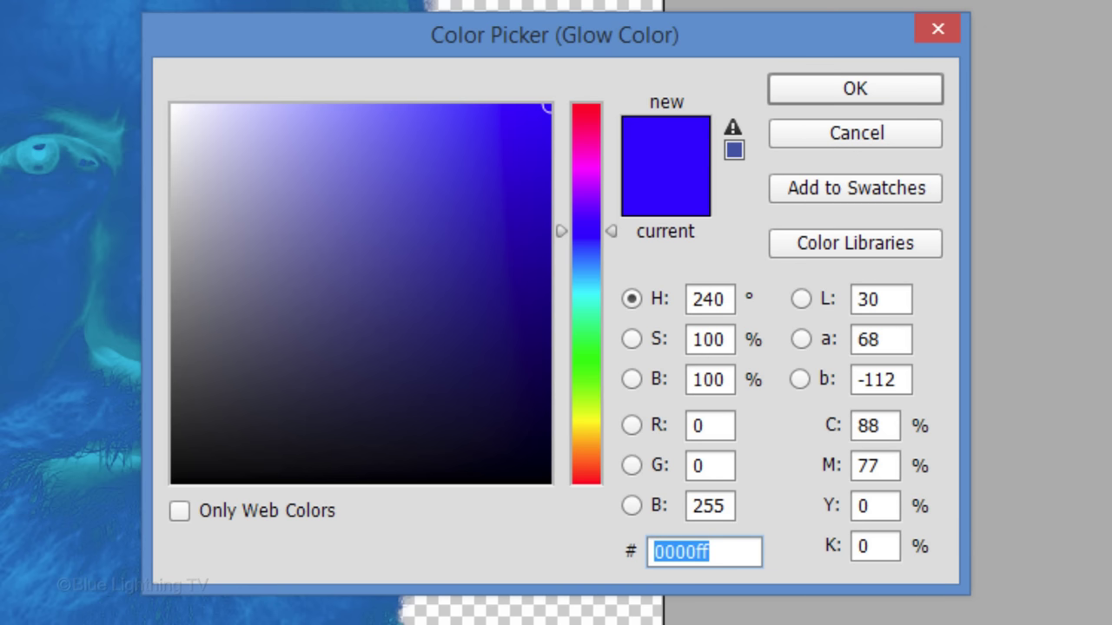
key(Return)
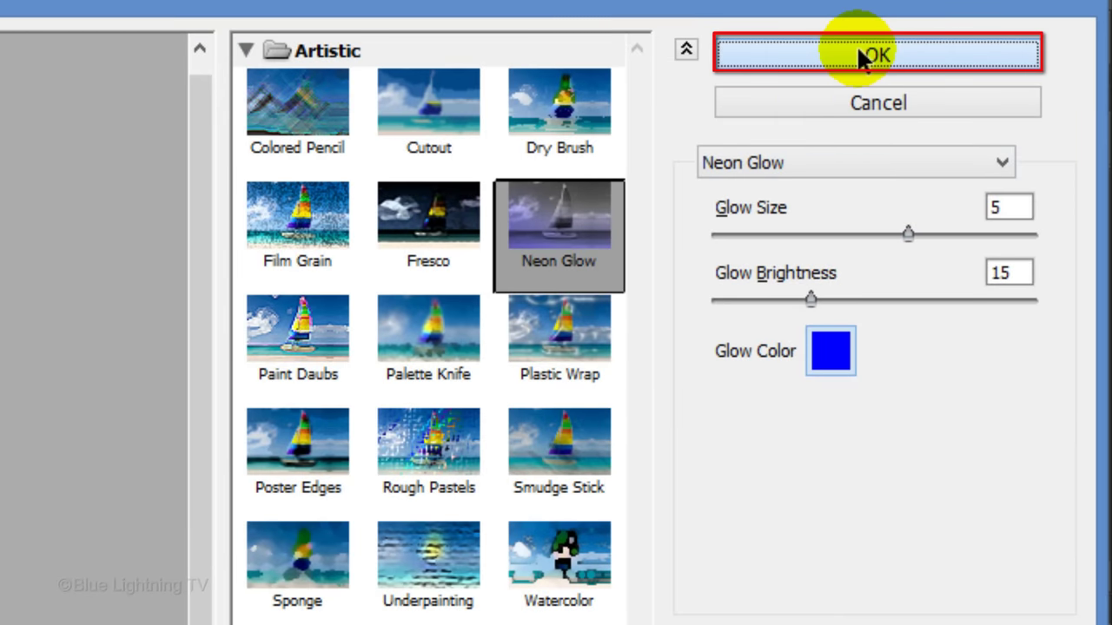
click(856, 49)
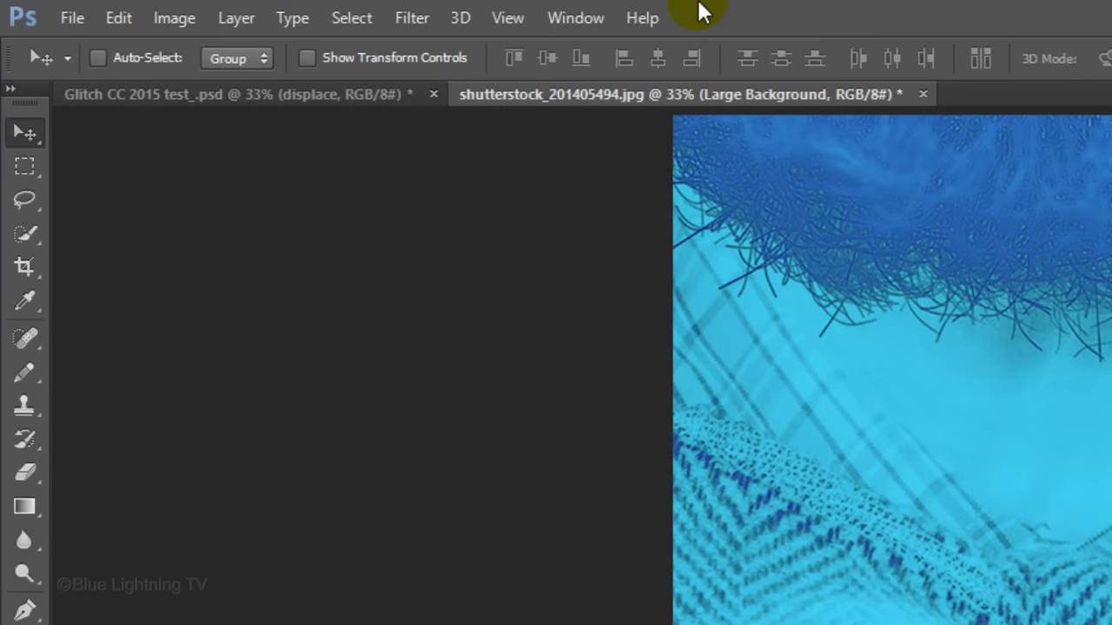
Apply a sine Wave filter to Large Background: 1 generator, wavelength 9–10, amplitude 1–206, scale 100%/1%
click(413, 19)
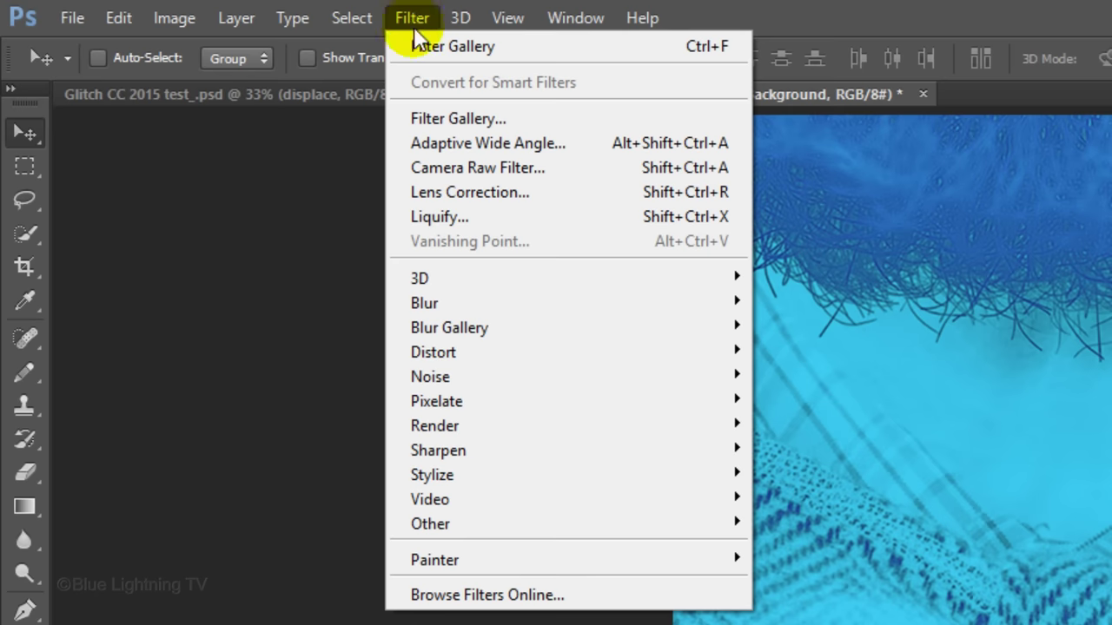
mouse_move(437, 352)
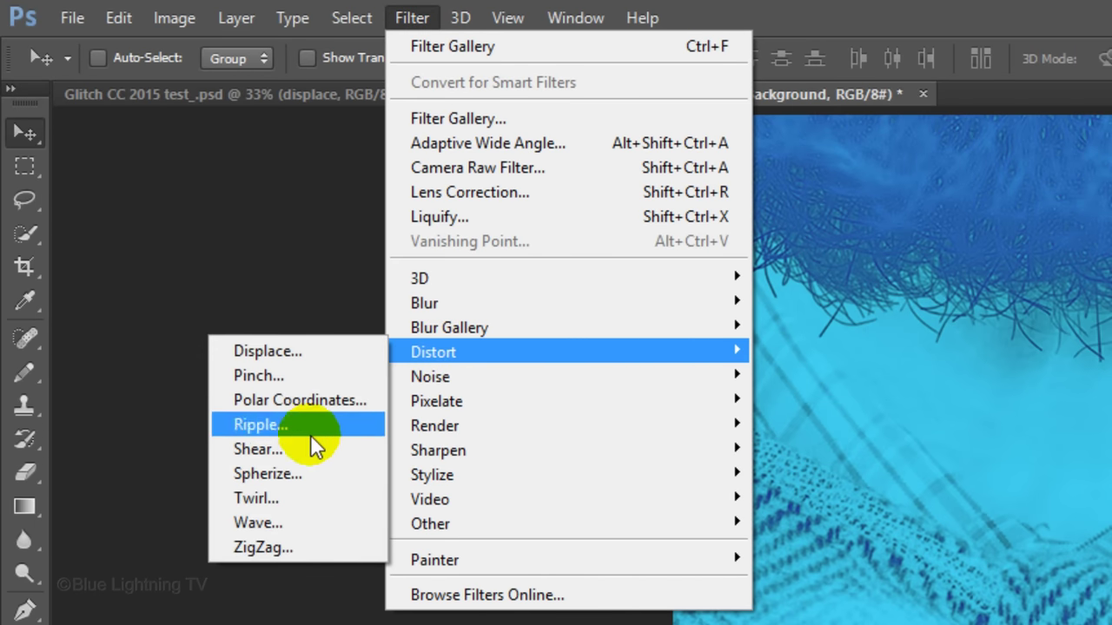
click(311, 522)
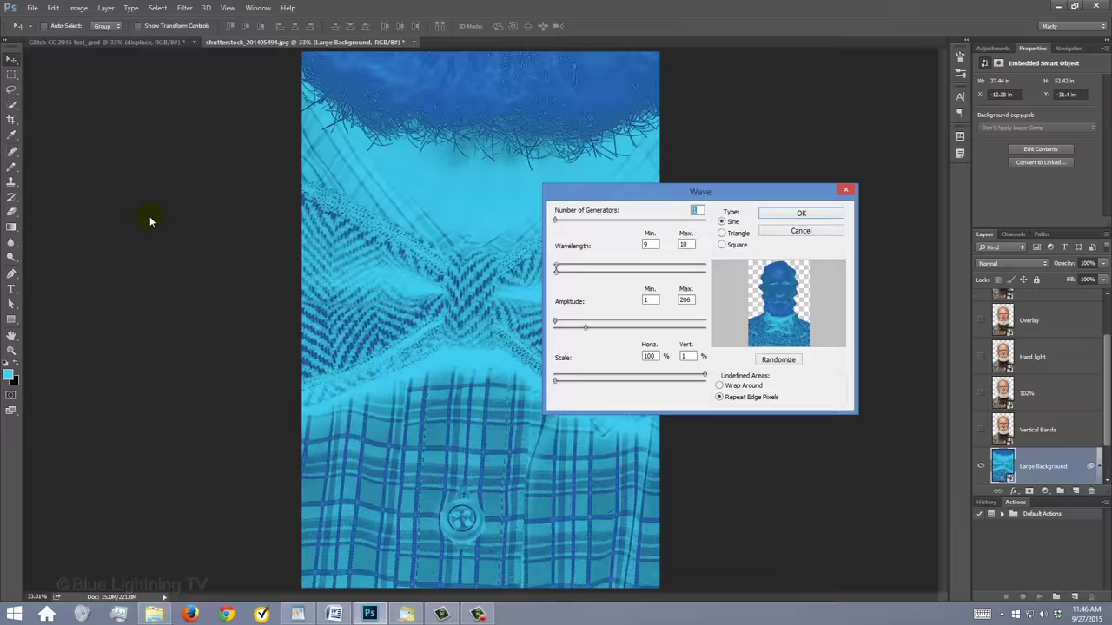
key(Return)
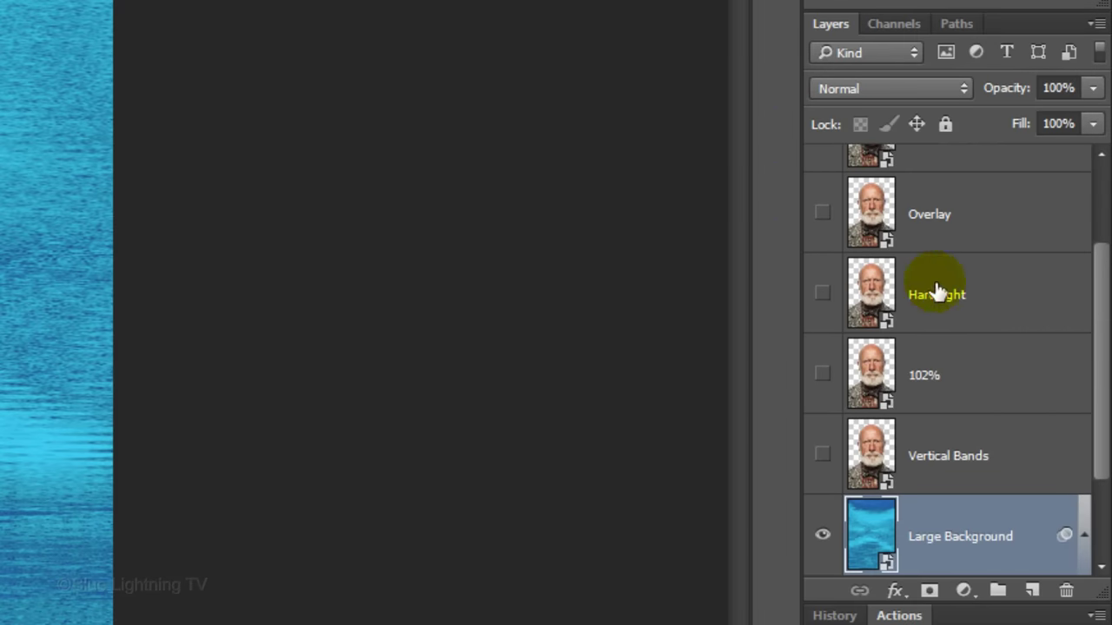
Show and select the Displace layer and set its blend mode to Hard Light
drag(1104, 326, 1108, 184)
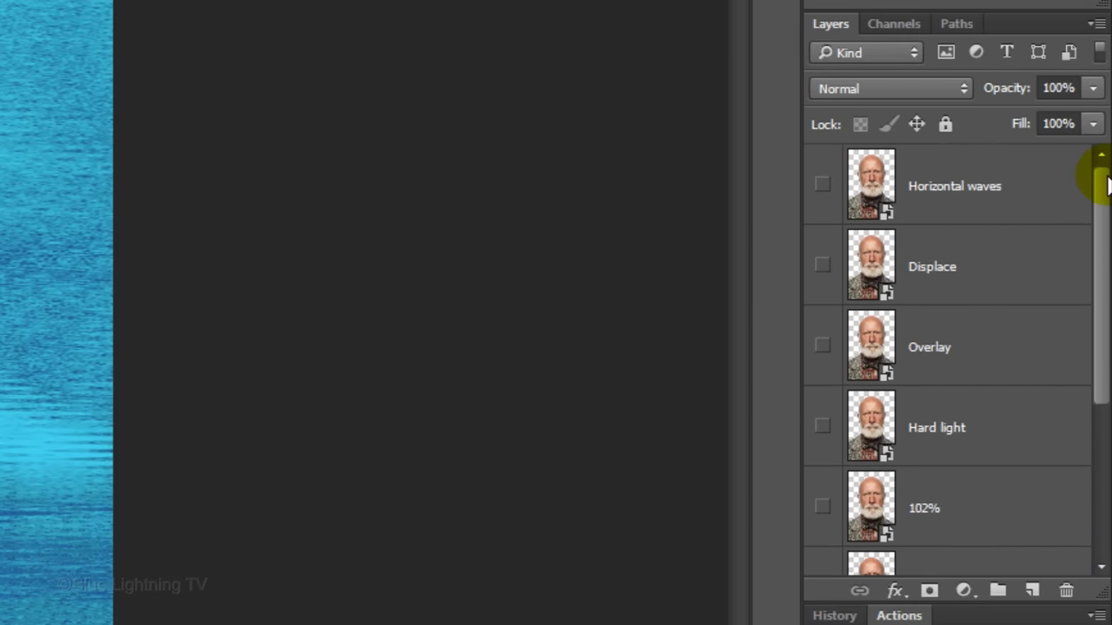
click(822, 267)
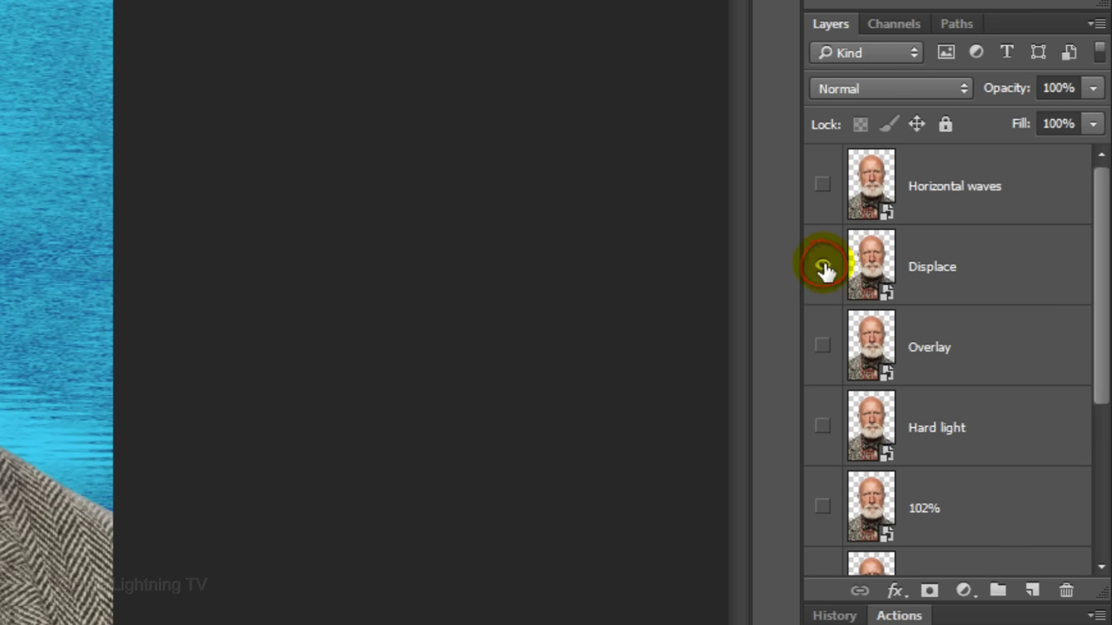
click(873, 270)
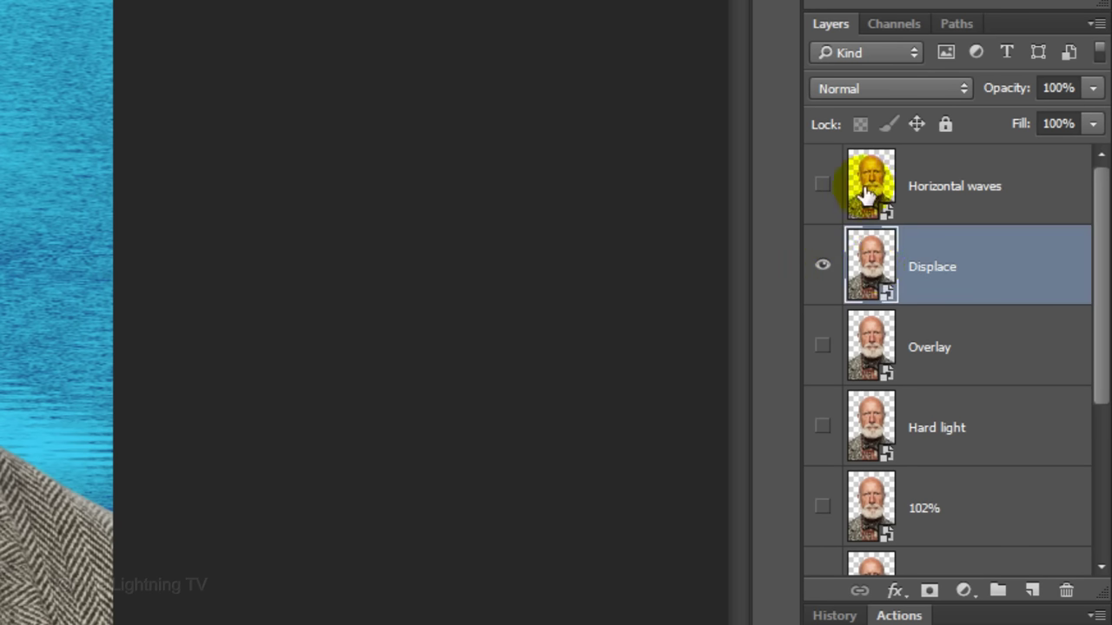
click(862, 89)
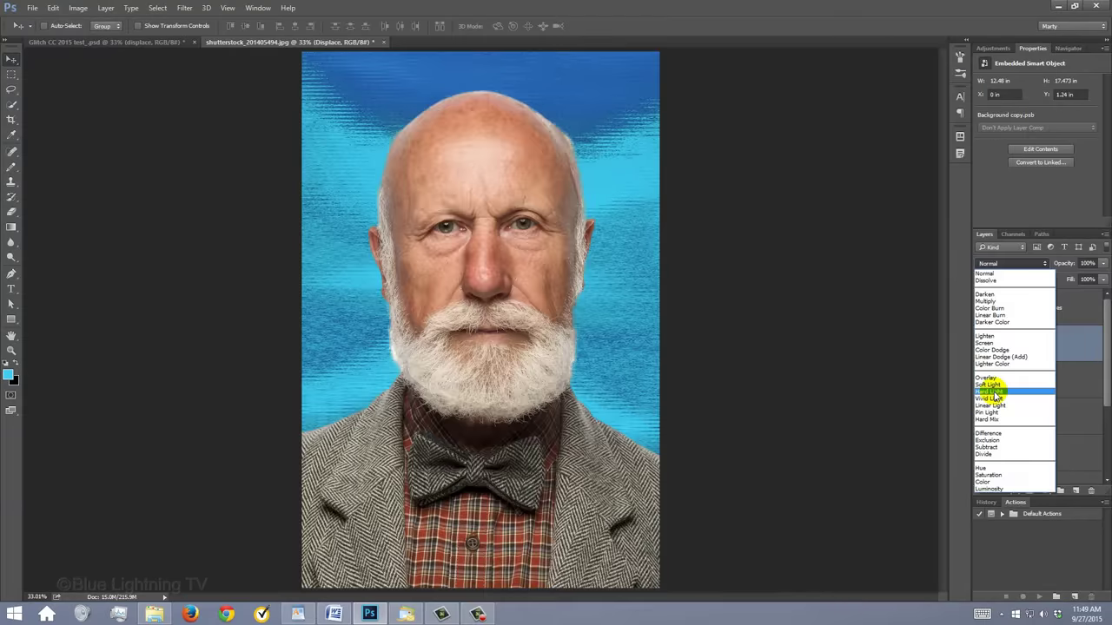
click(856, 373)
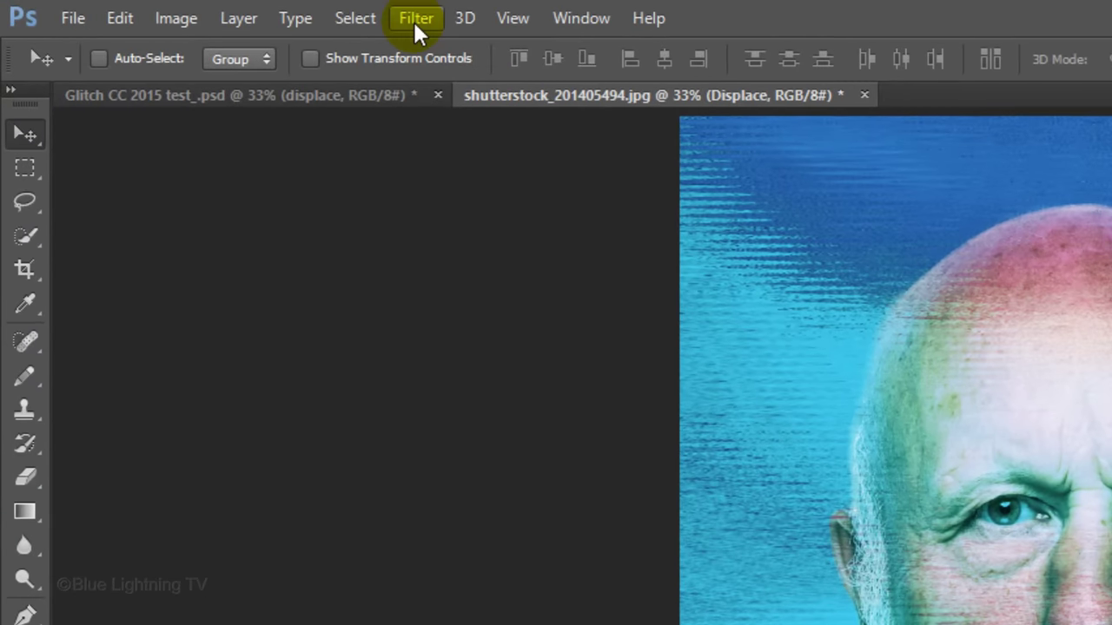
Give the Displace layer a Wave distortion with the same sine settings
click(415, 21)
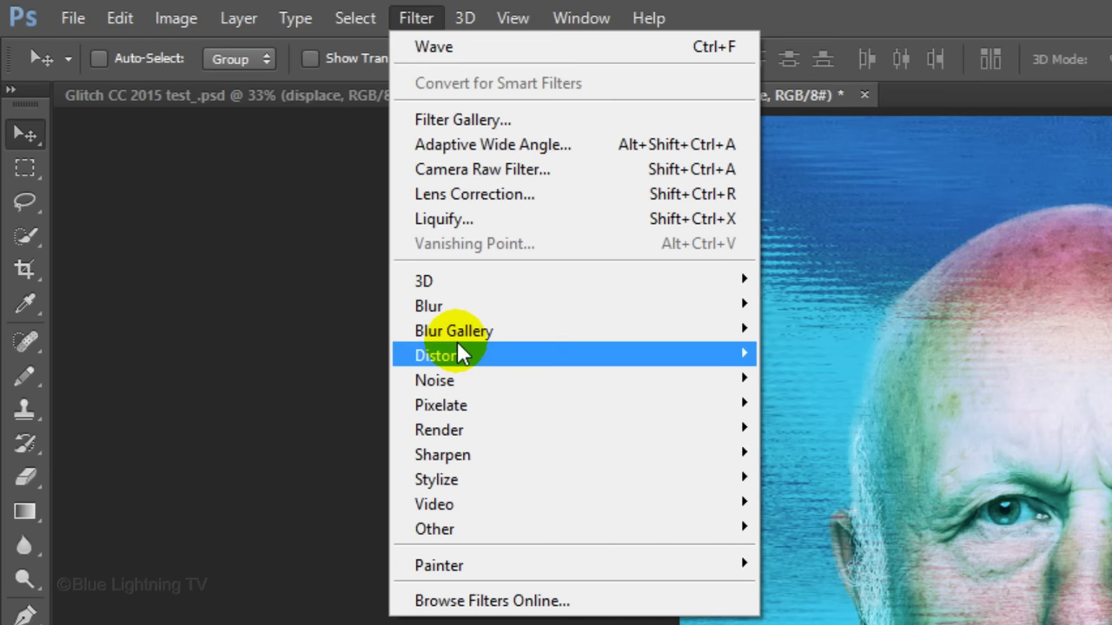
mouse_move(460, 354)
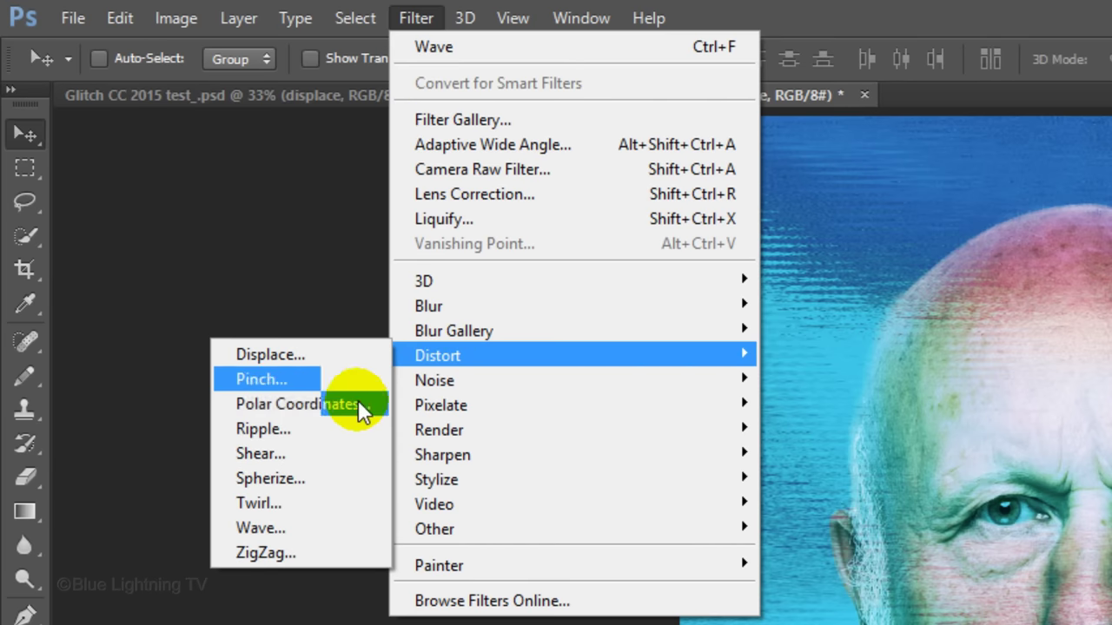
click(332, 530)
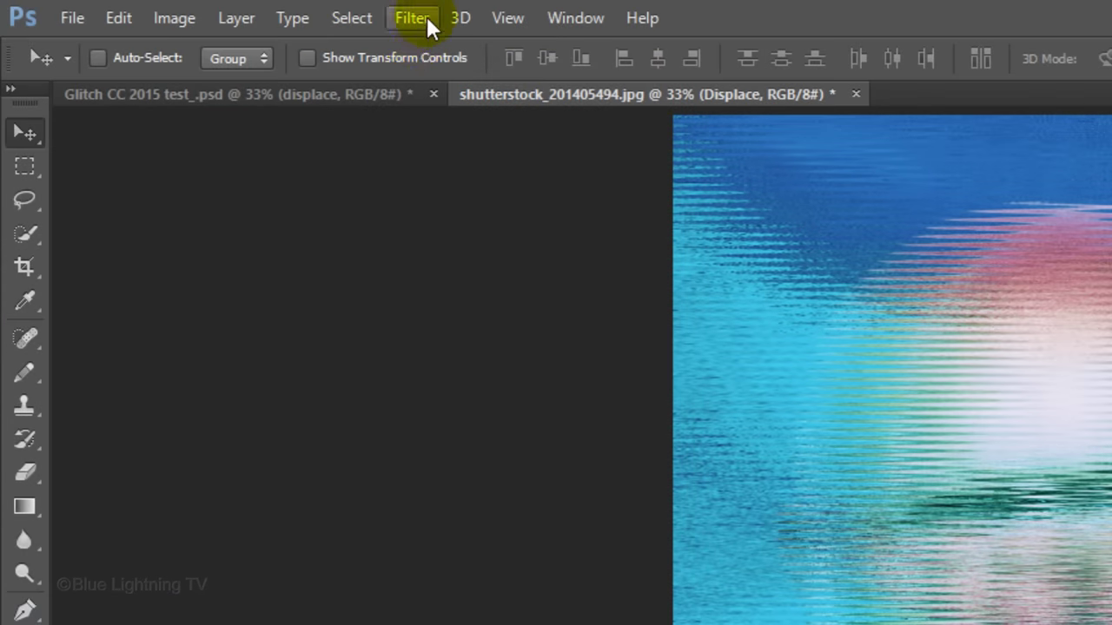
Apply a Displace filter at scale 20 using Displacement.psd as the map
click(189, 9)
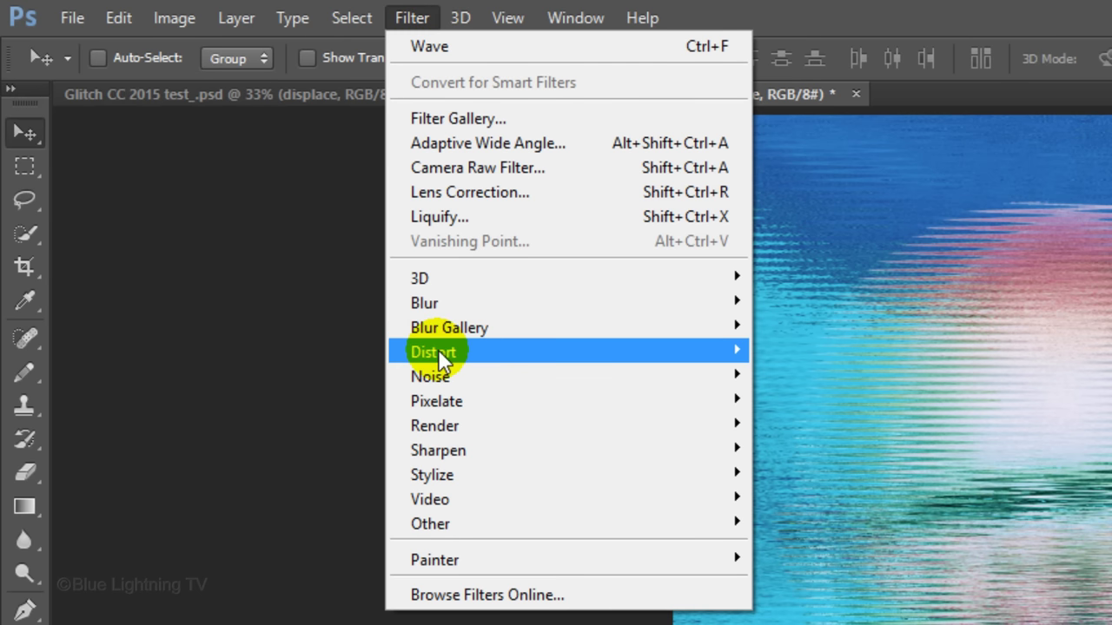
mouse_move(439, 352)
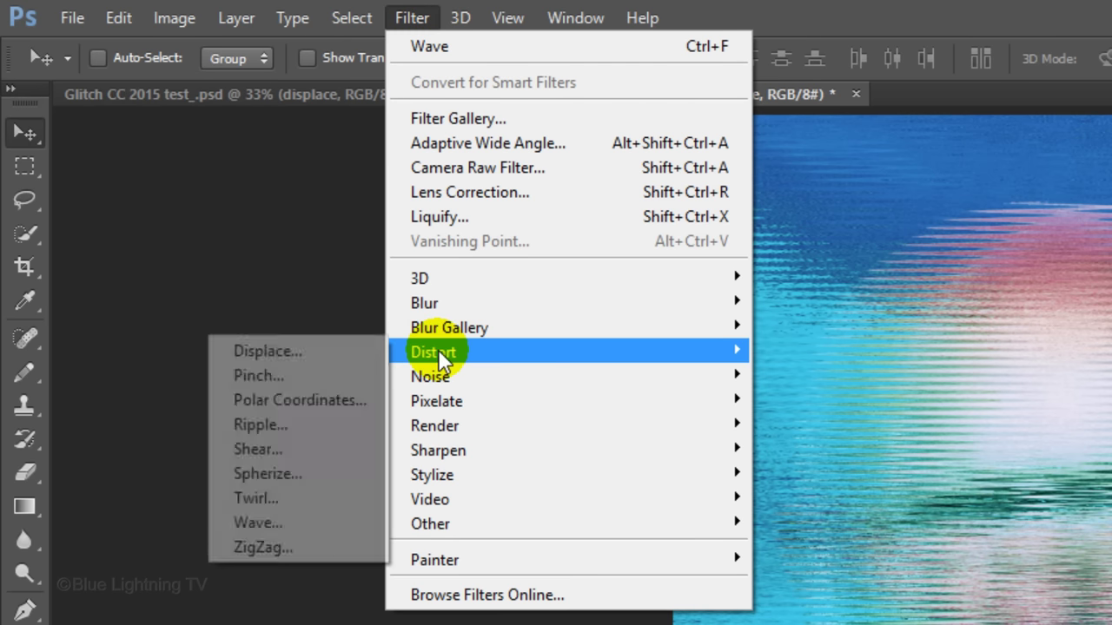
click(313, 352)
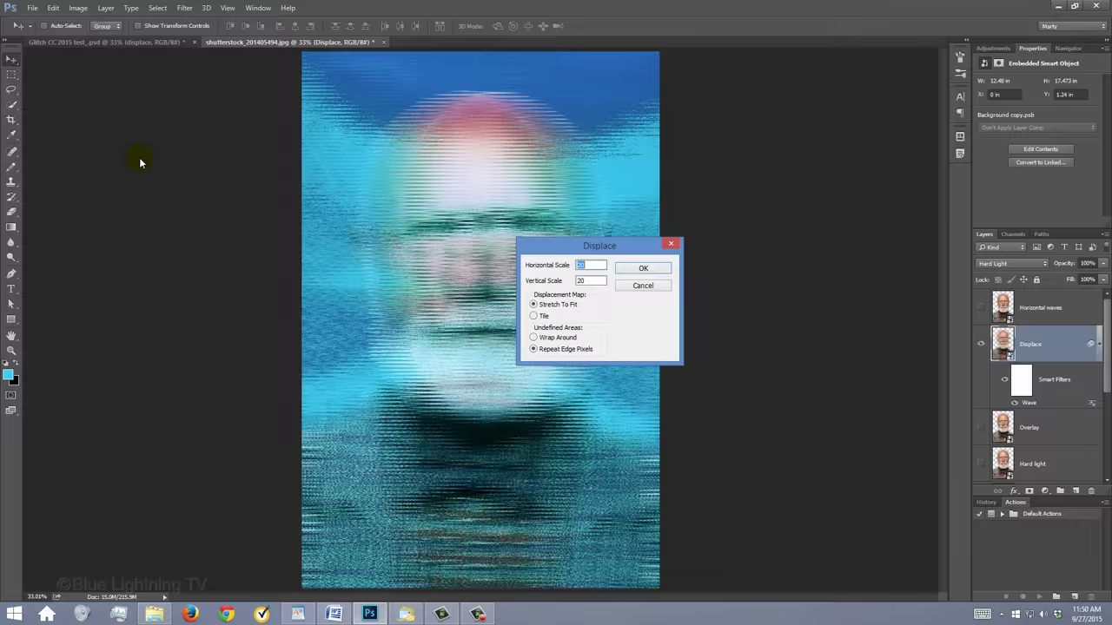
key(Return)
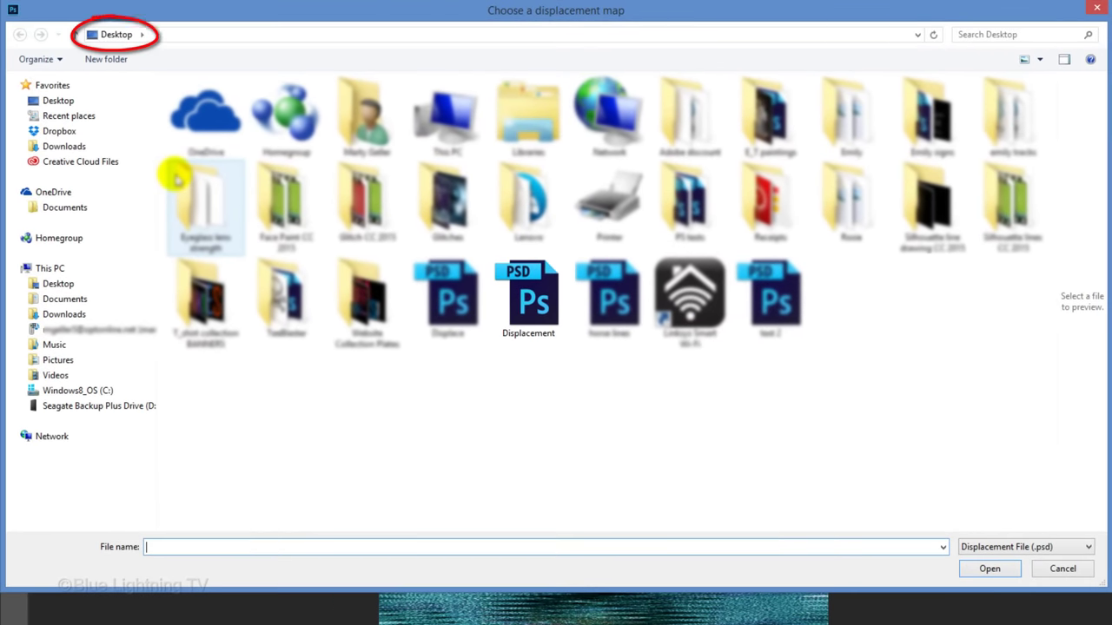
click(536, 303)
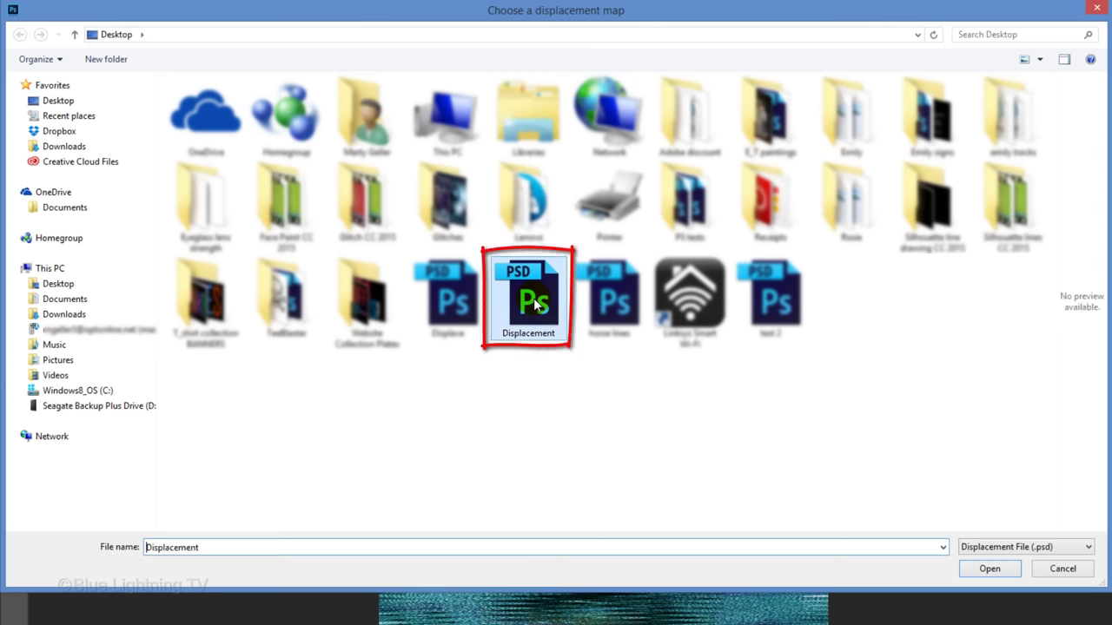
click(990, 569)
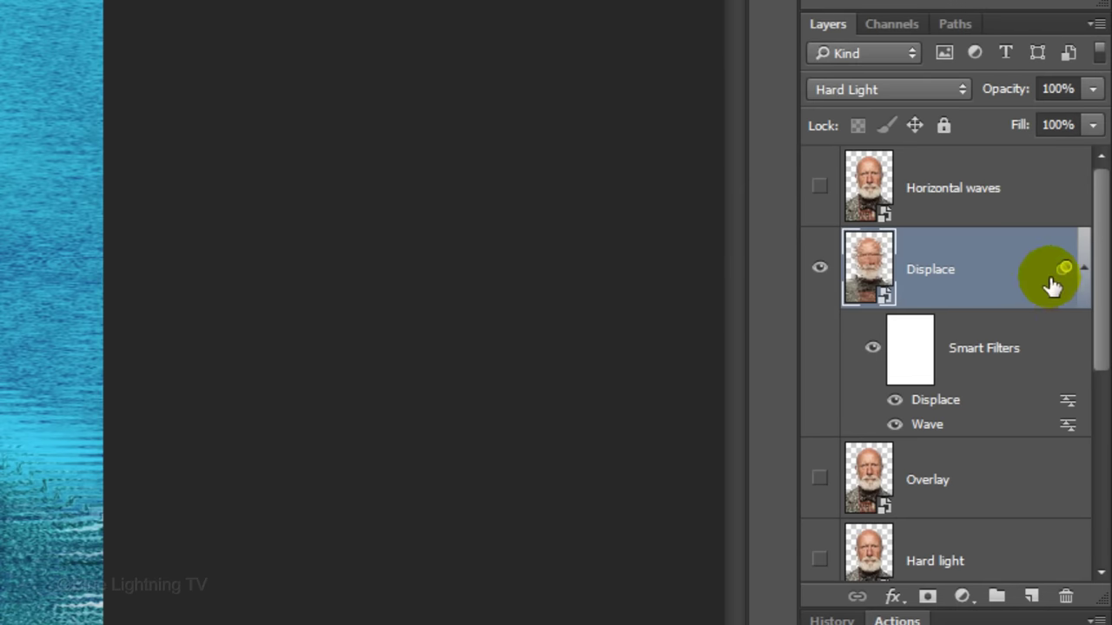
Expand and collapse the Displace layer's smart filters to check the Displace and Wave filters
click(1085, 269)
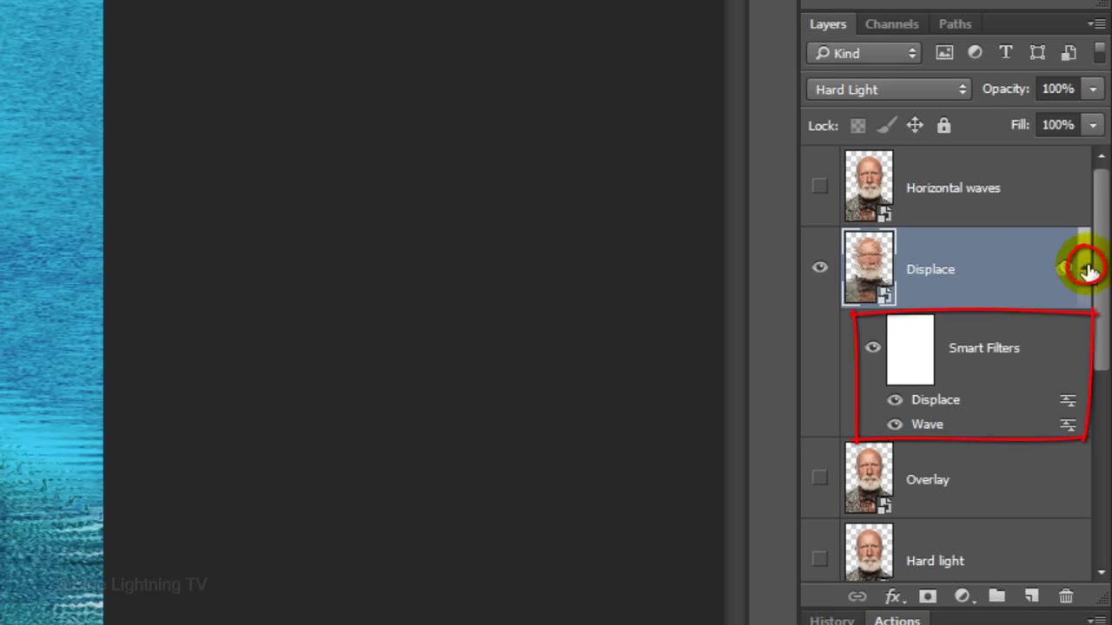
click(1087, 269)
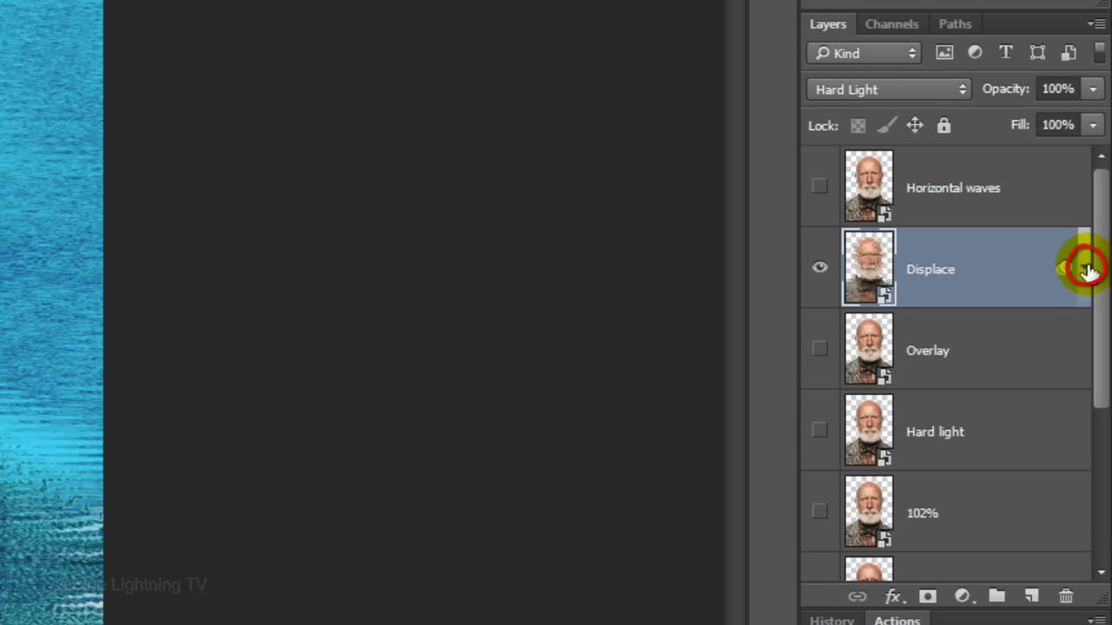
click(1086, 269)
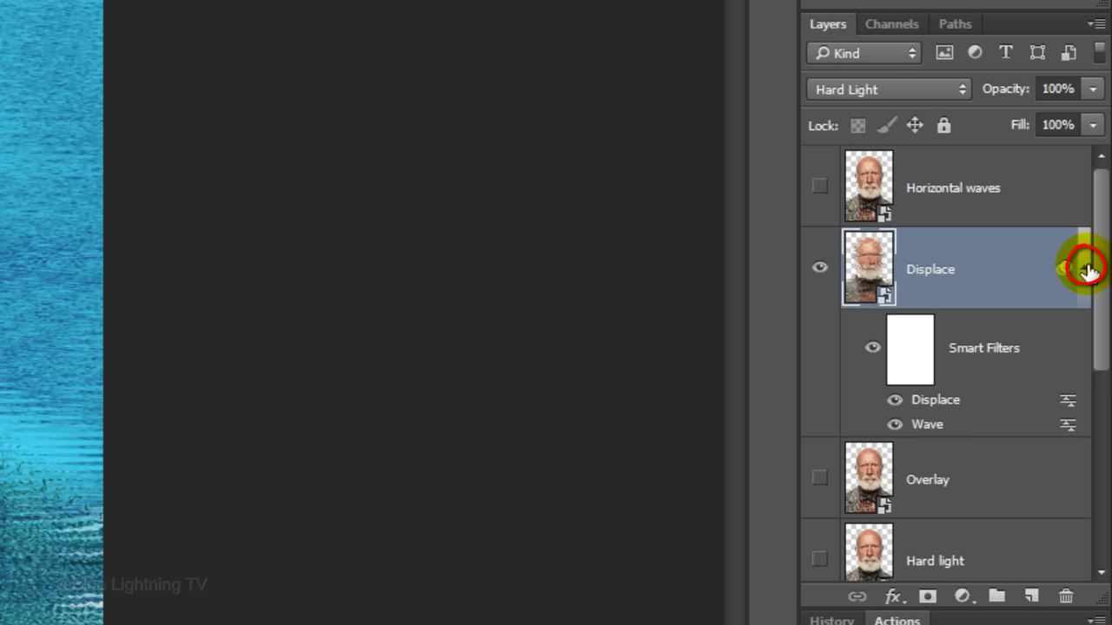
click(1086, 269)
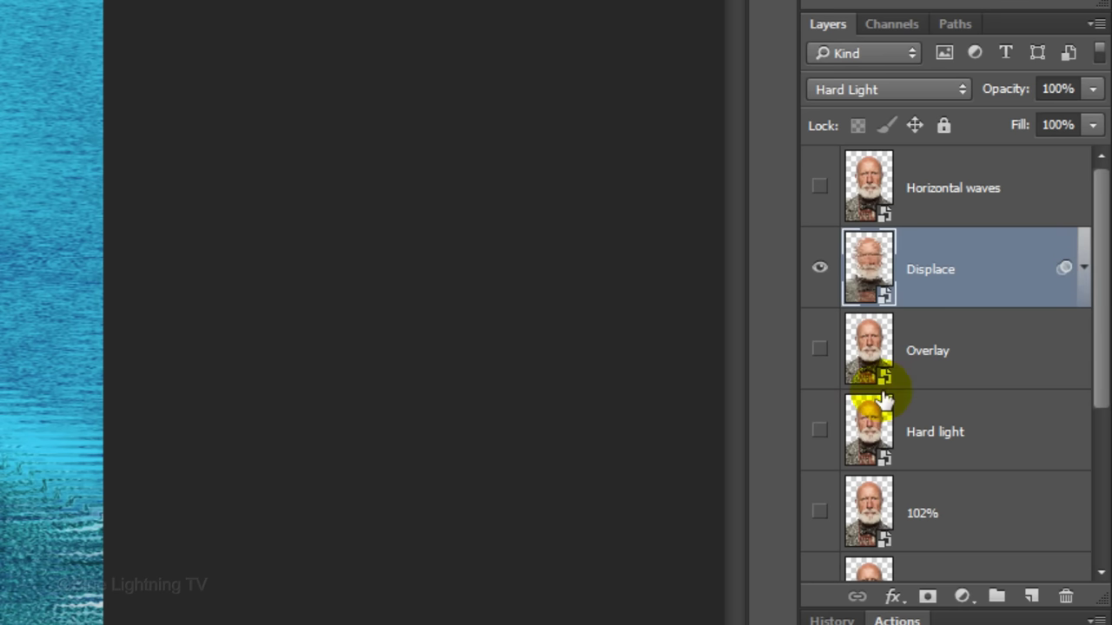
Show the Hard light layer and blend it in Hard Light mode
click(818, 432)
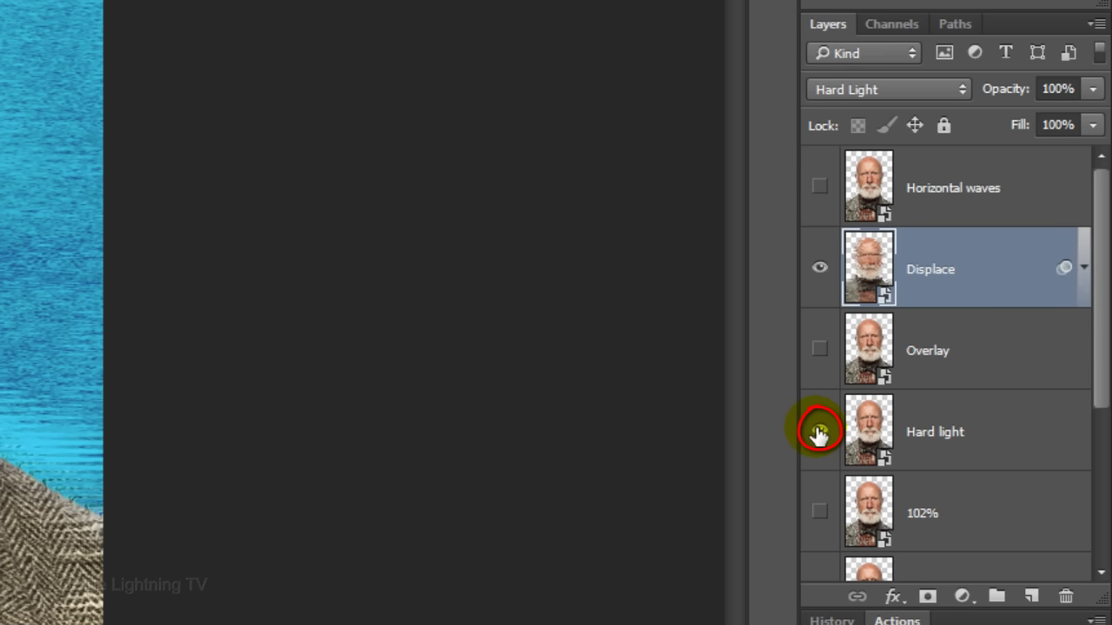
click(871, 432)
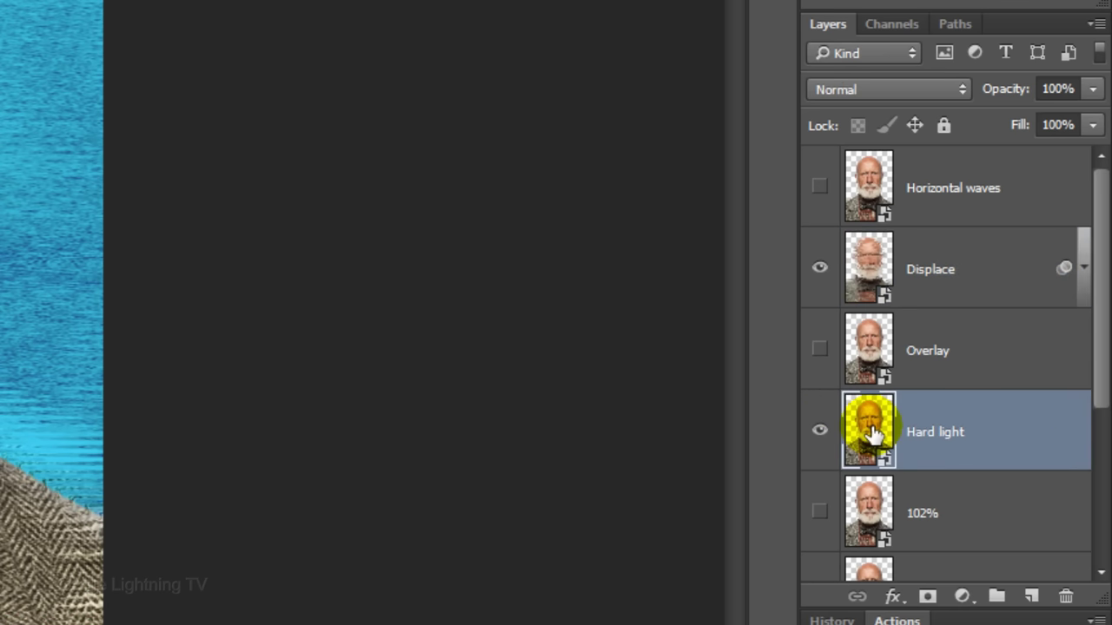
click(857, 92)
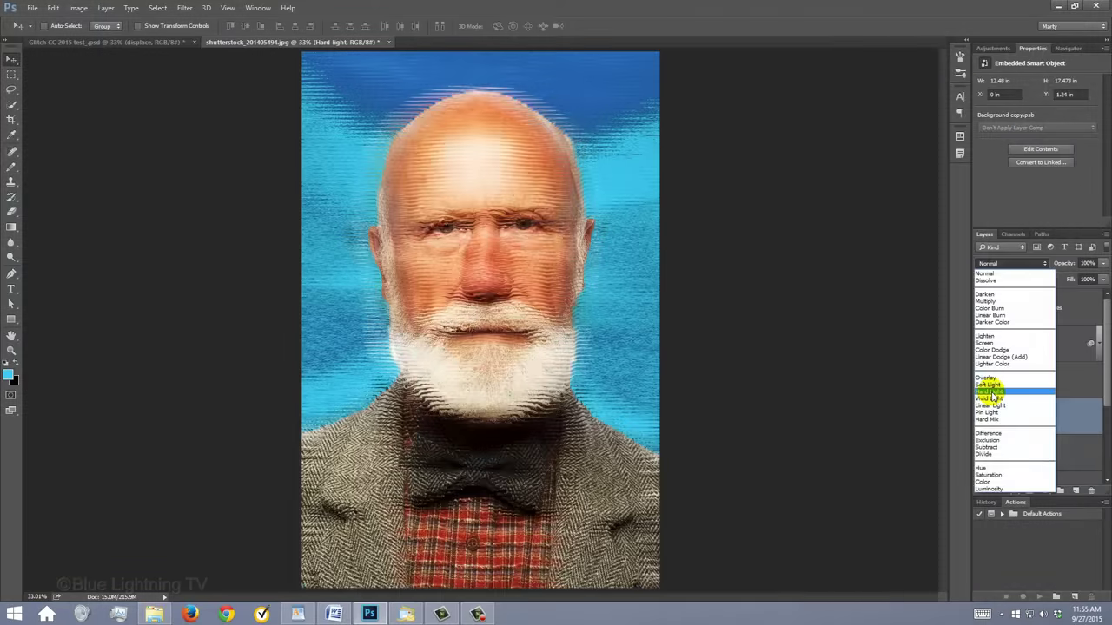
click(841, 376)
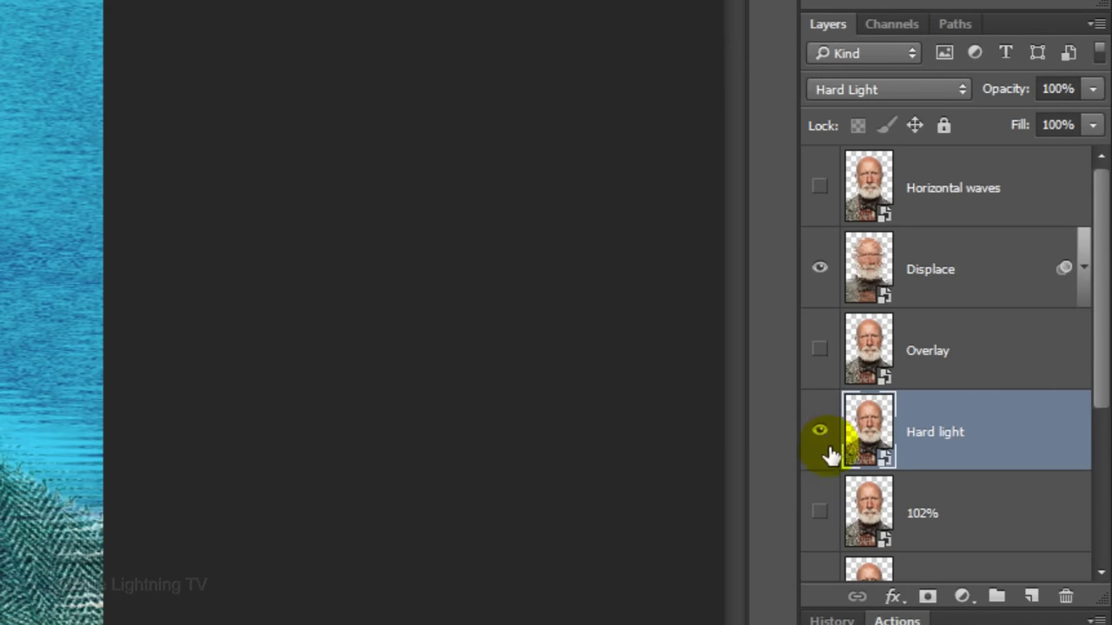
Show the 102% layer and add an inverted mask from the Displace outline hiding the subject
click(980, 454)
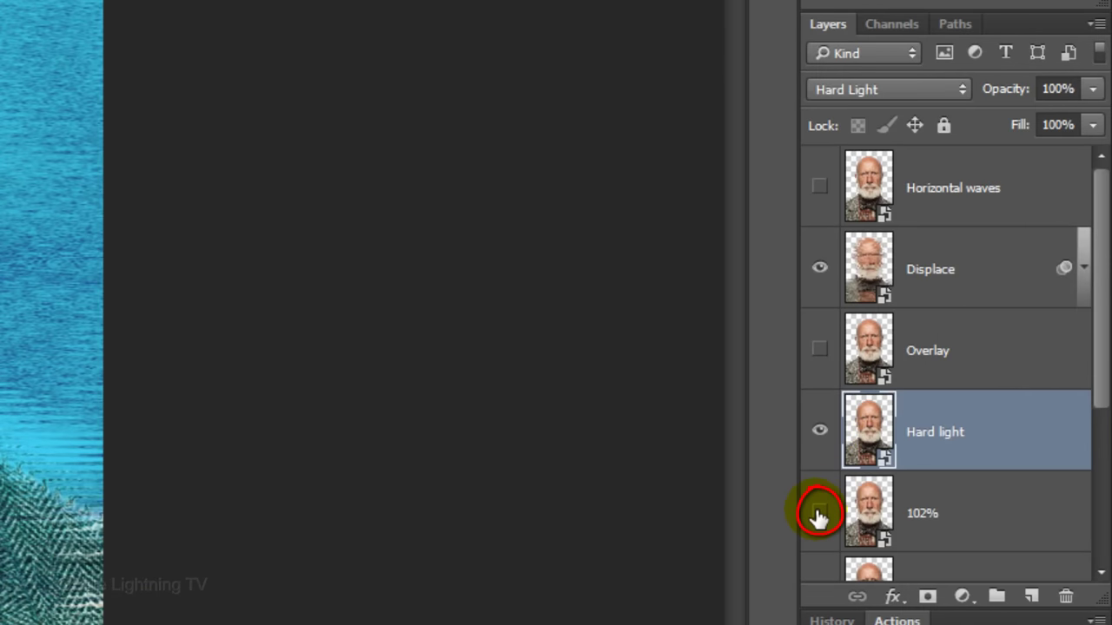
click(871, 514)
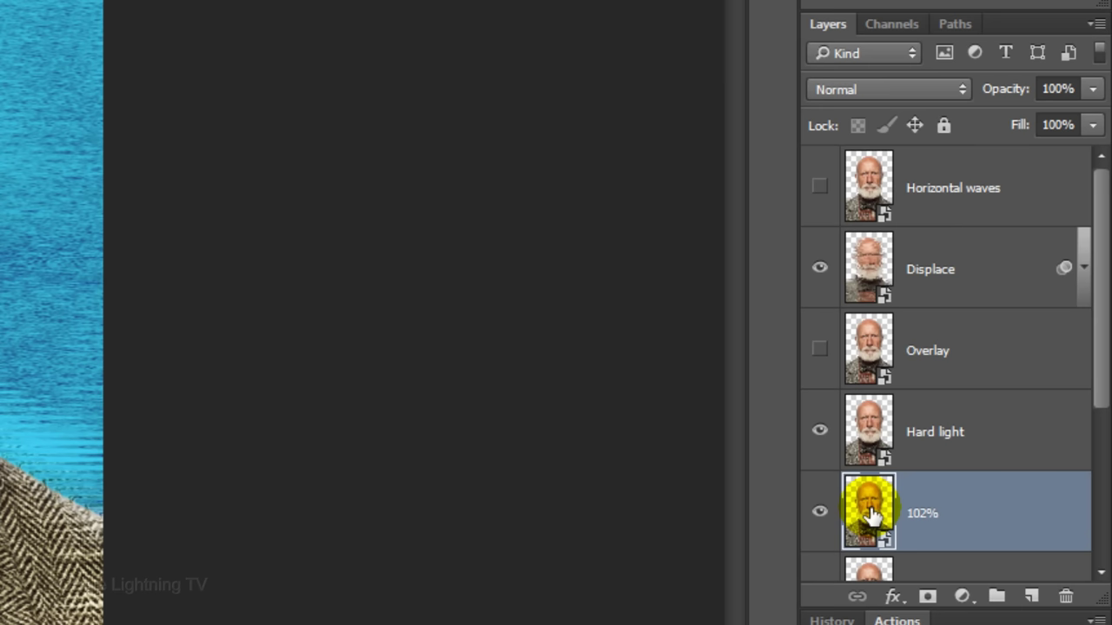
ctrl+click(871, 269)
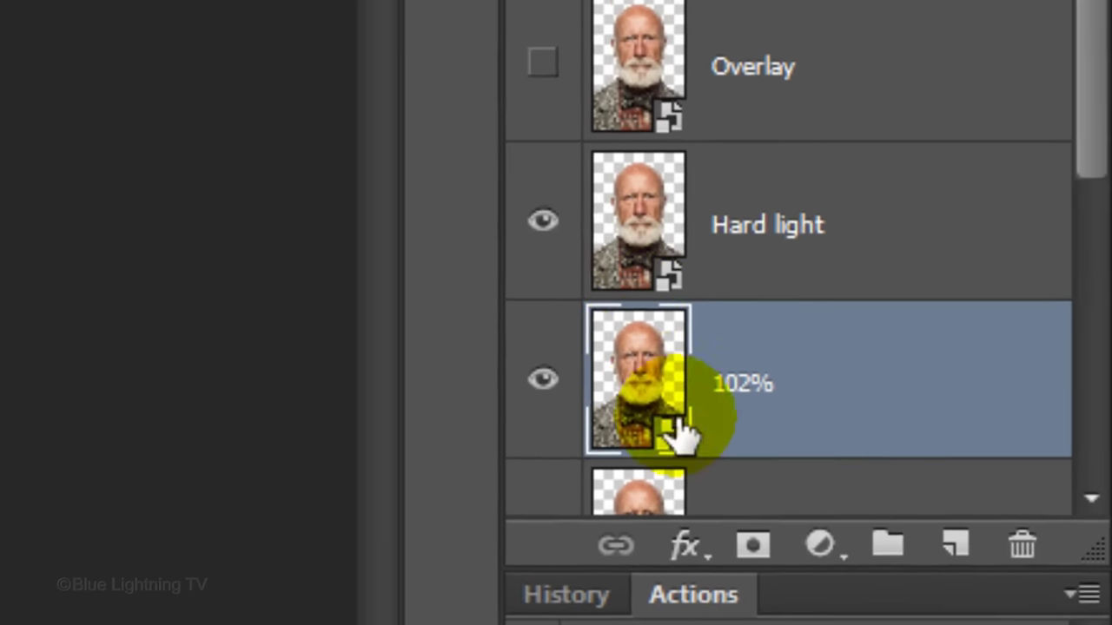
click(930, 585)
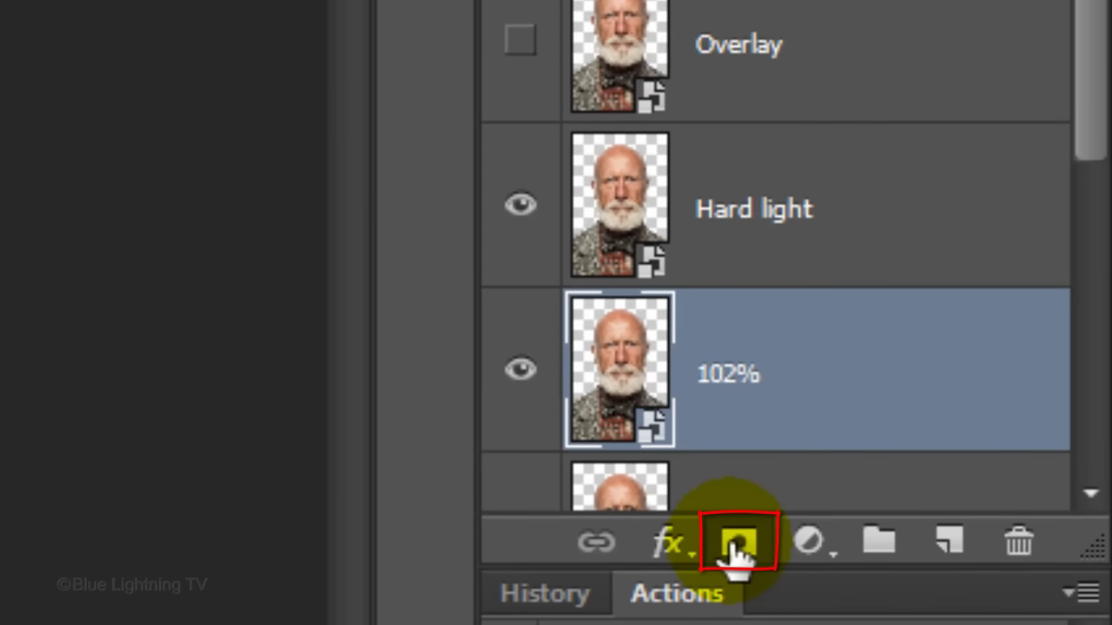
click(737, 547)
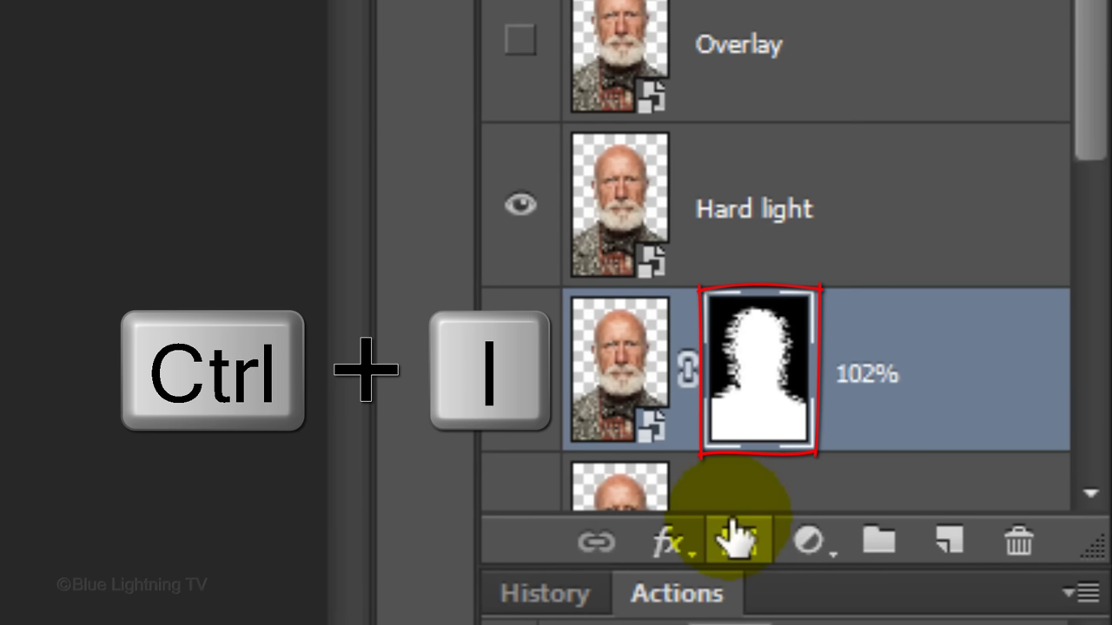
key(ctrl+i)
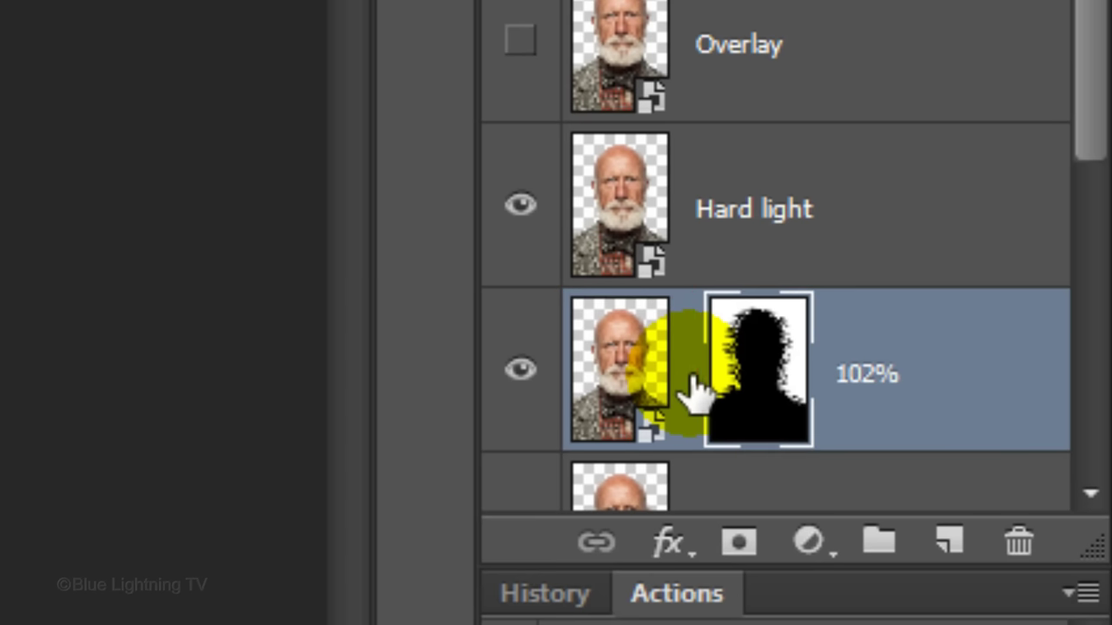
Scale the 102% layer's image proportionally to 102% width and height
click(612, 383)
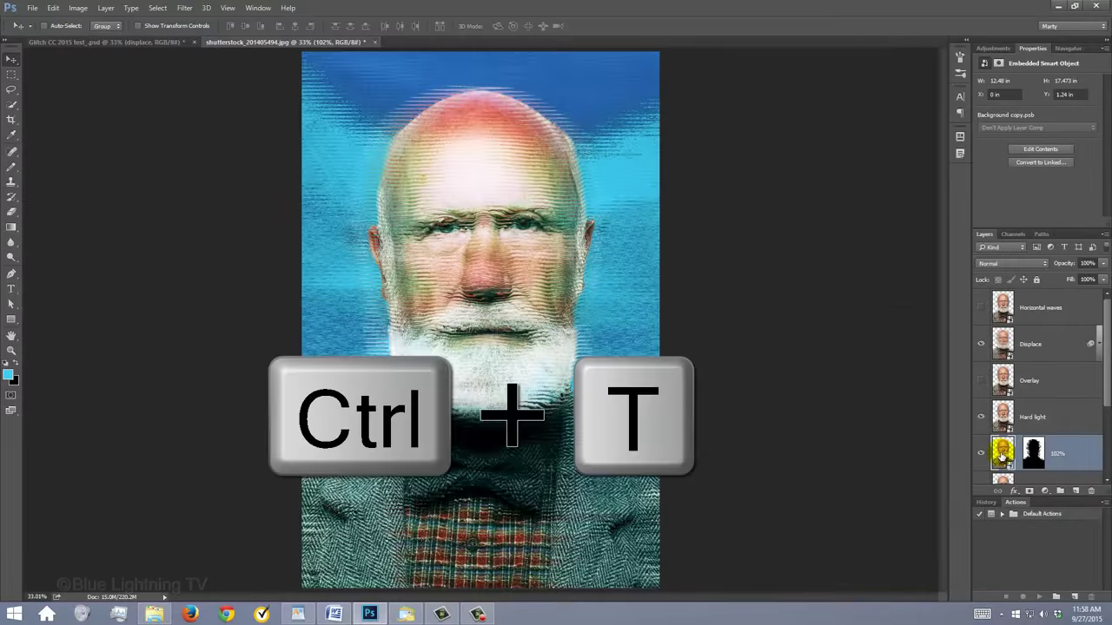
key(ctrl+t)
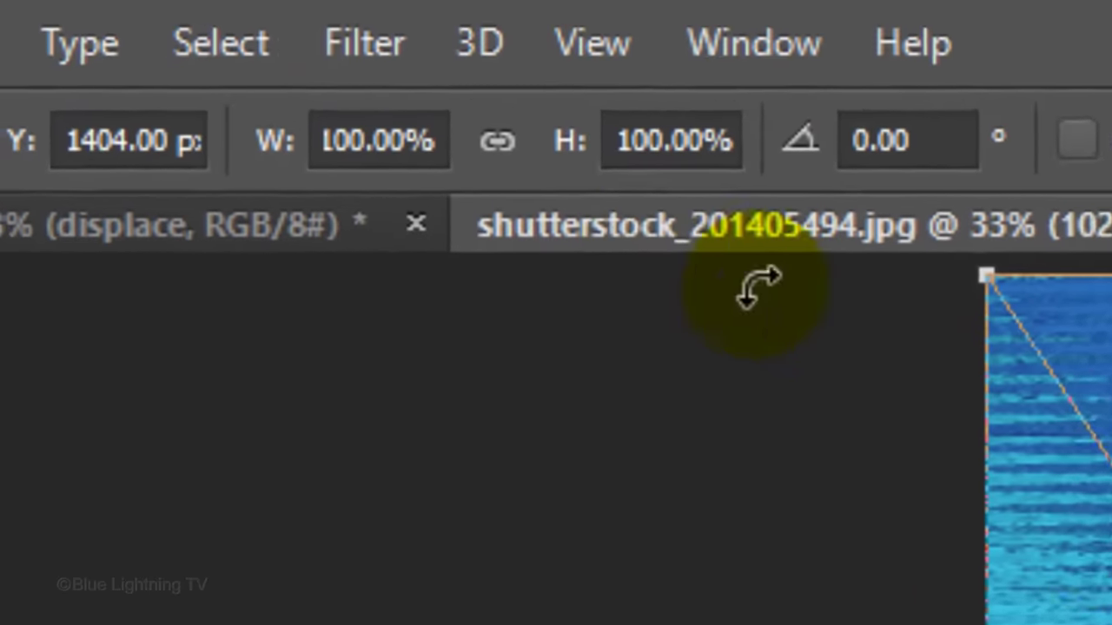
click(495, 142)
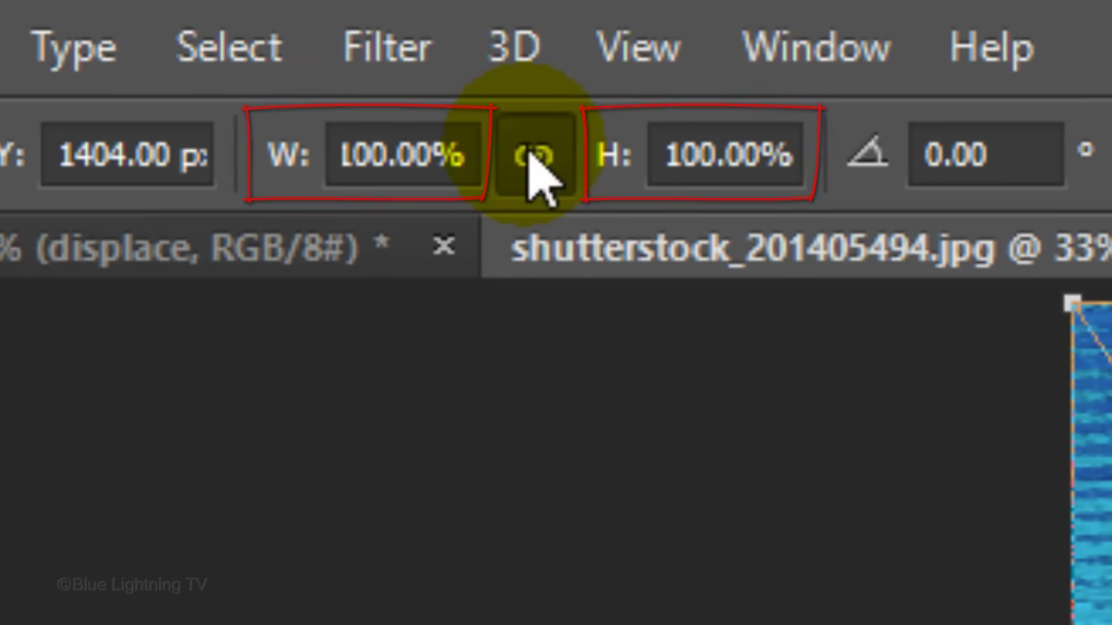
click(461, 148)
text(102)
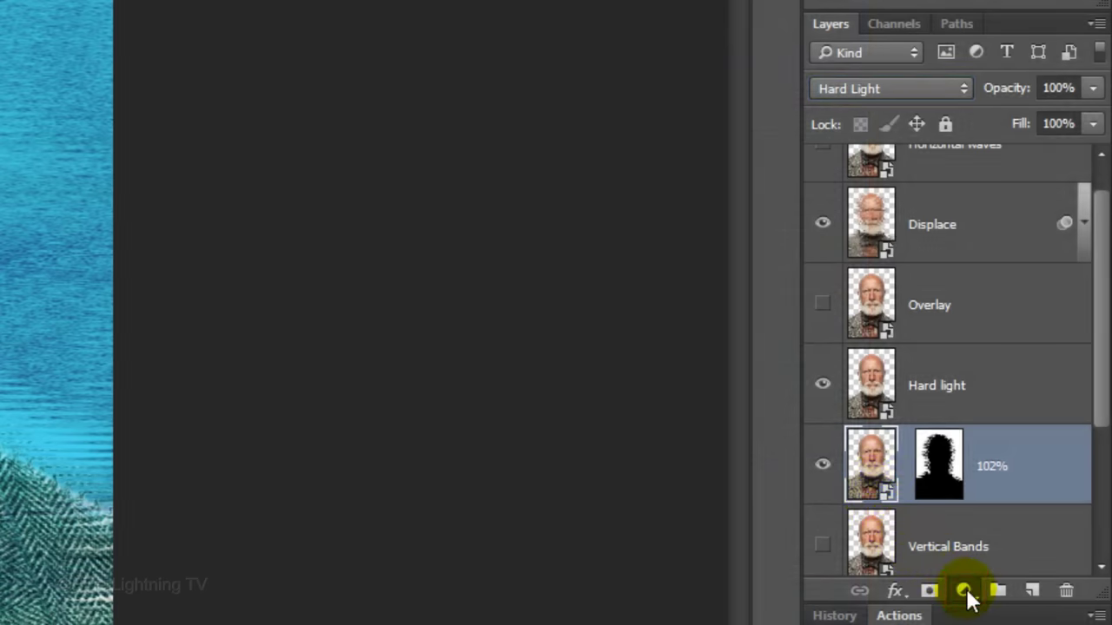
Add an Invert adjustment layer clipped to the 102% layer
click(964, 591)
click(940, 460)
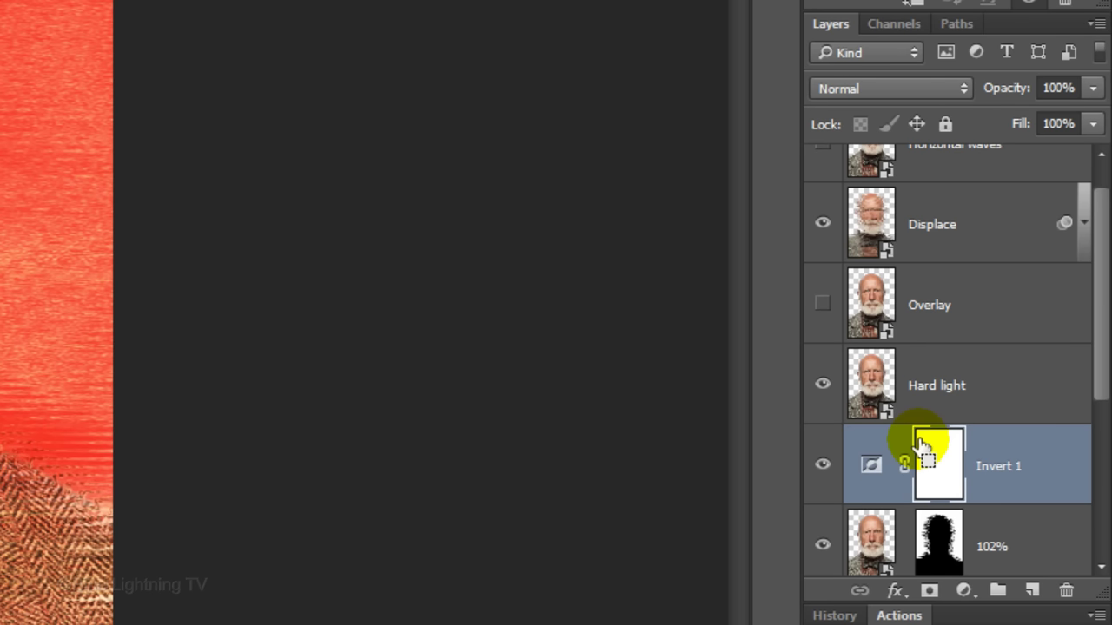
key(ctrl+alt+g)
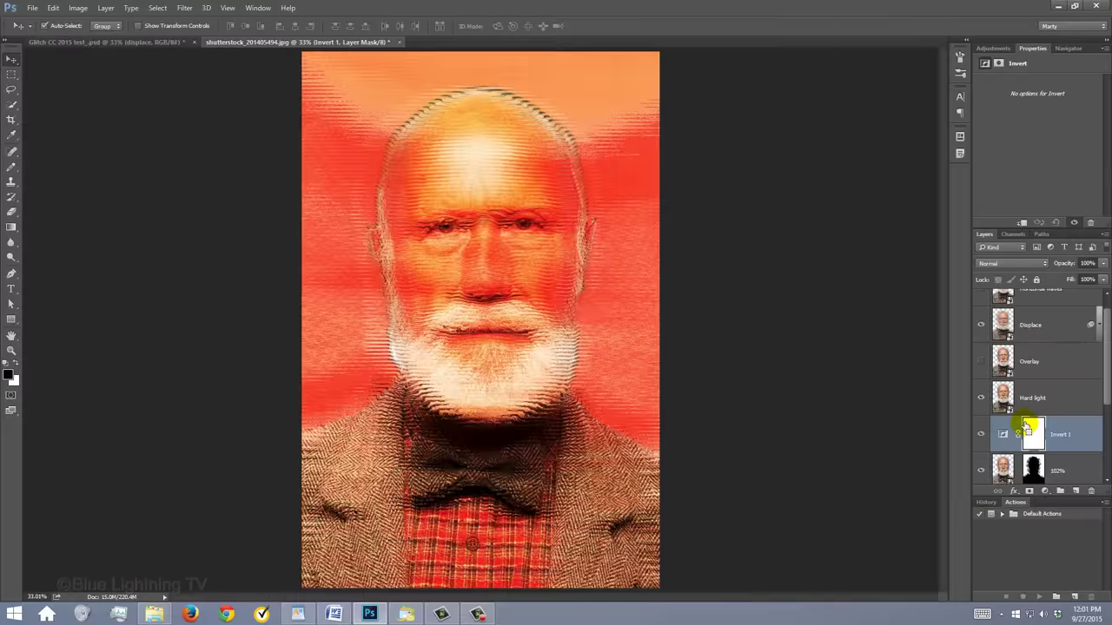
key(ctrl+alt+g)
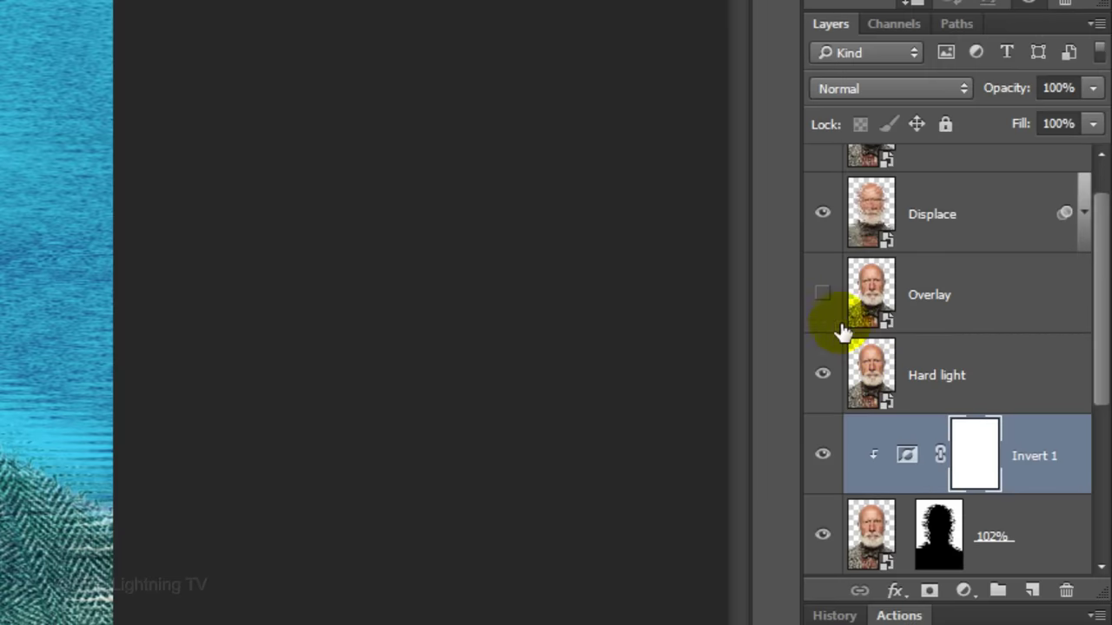
Show and select the Overlay layer, blending it in Overlay mode
click(980, 361)
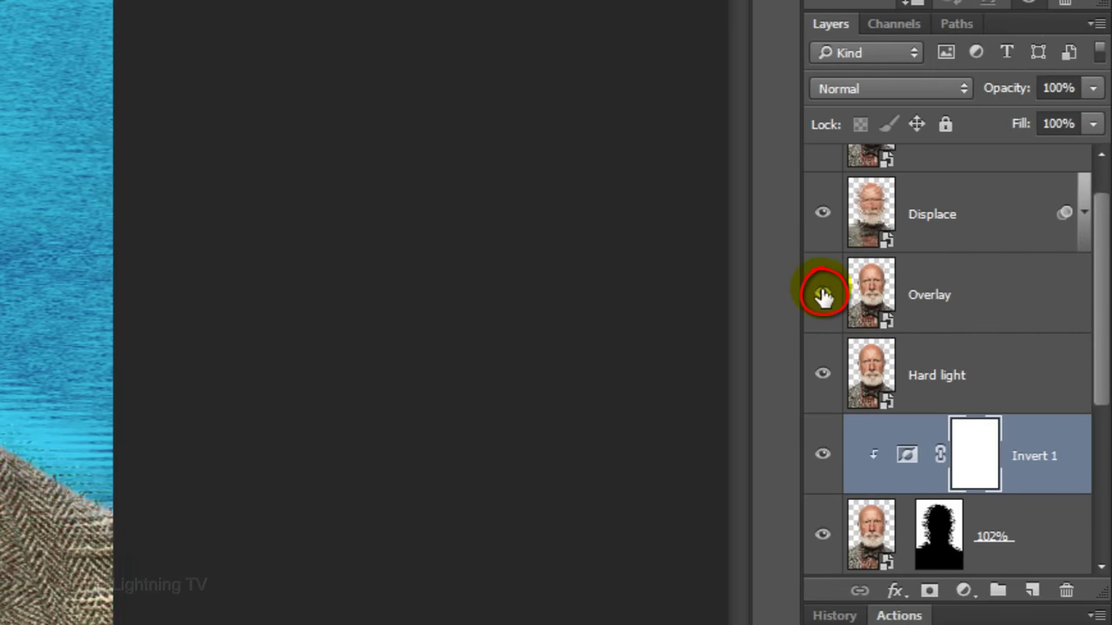
click(872, 295)
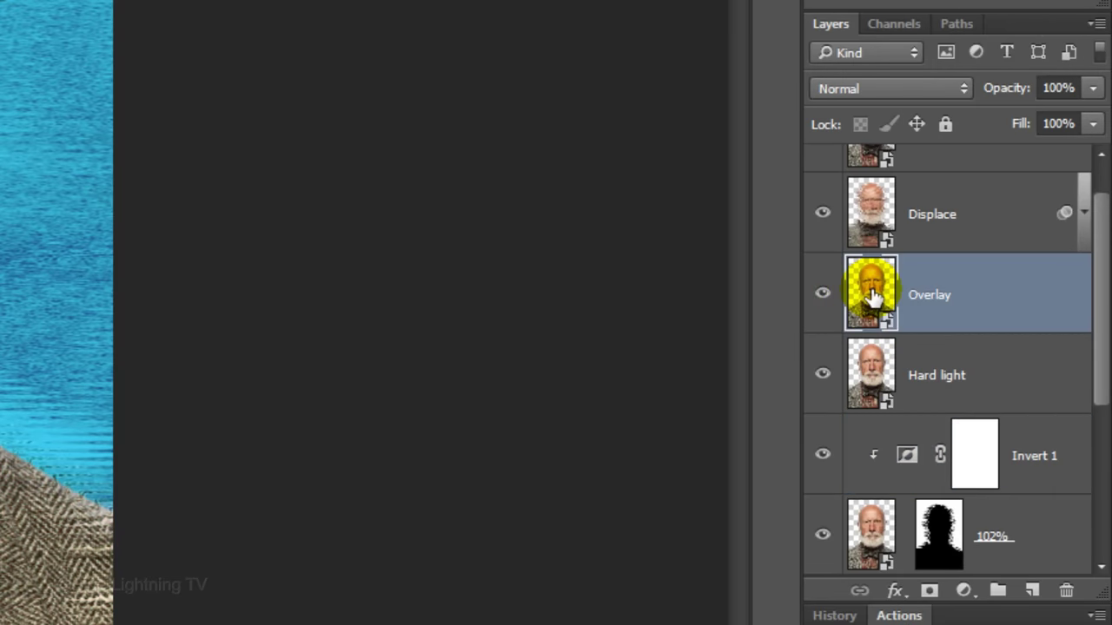
click(865, 85)
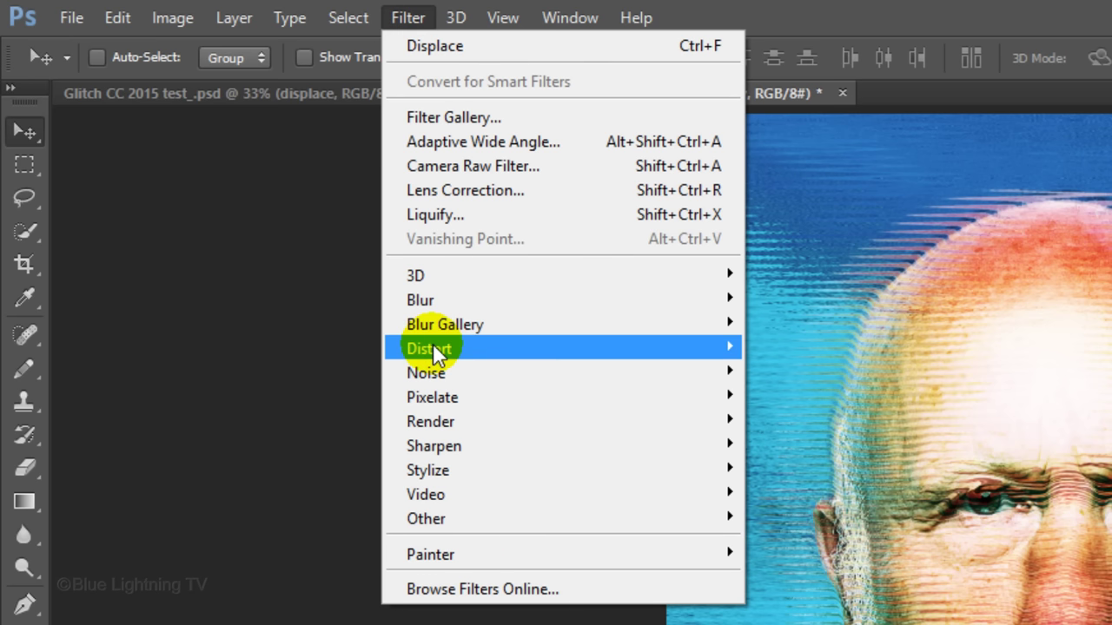
Give the Overlay layer a Wave filter with wavelength 300–999 and amplitude 36–514
mouse_move(434, 352)
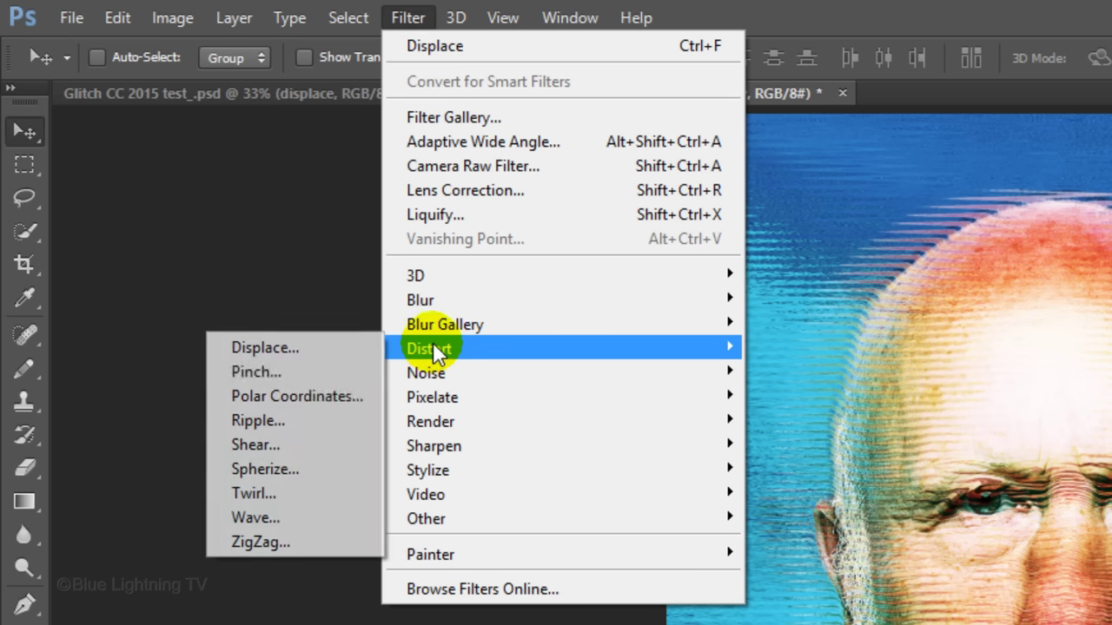
click(306, 517)
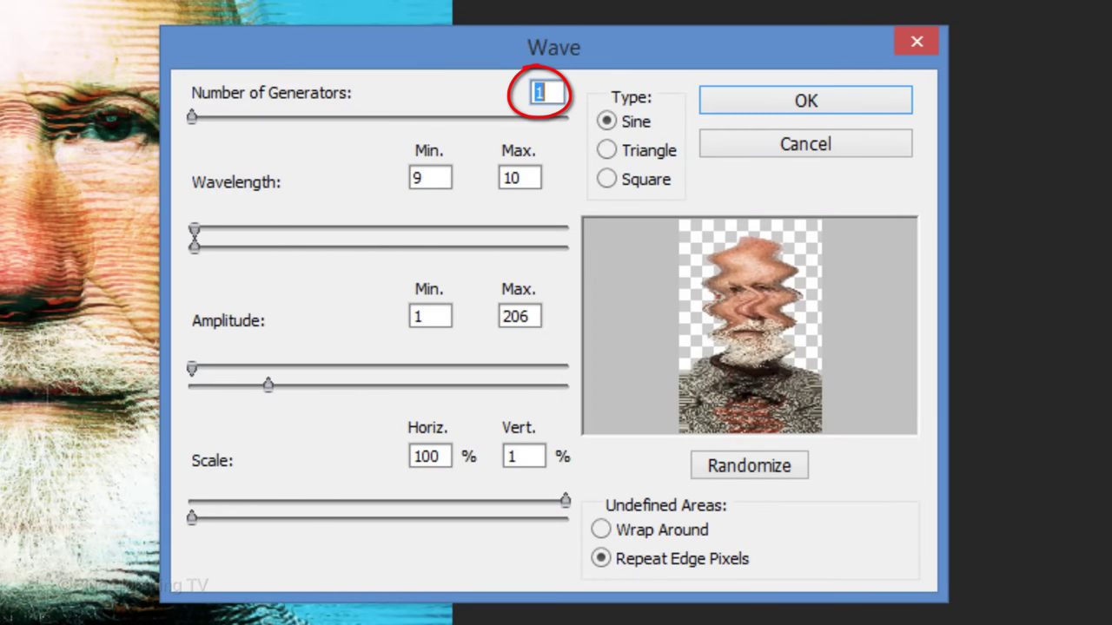
double_click(430, 178)
text(3)
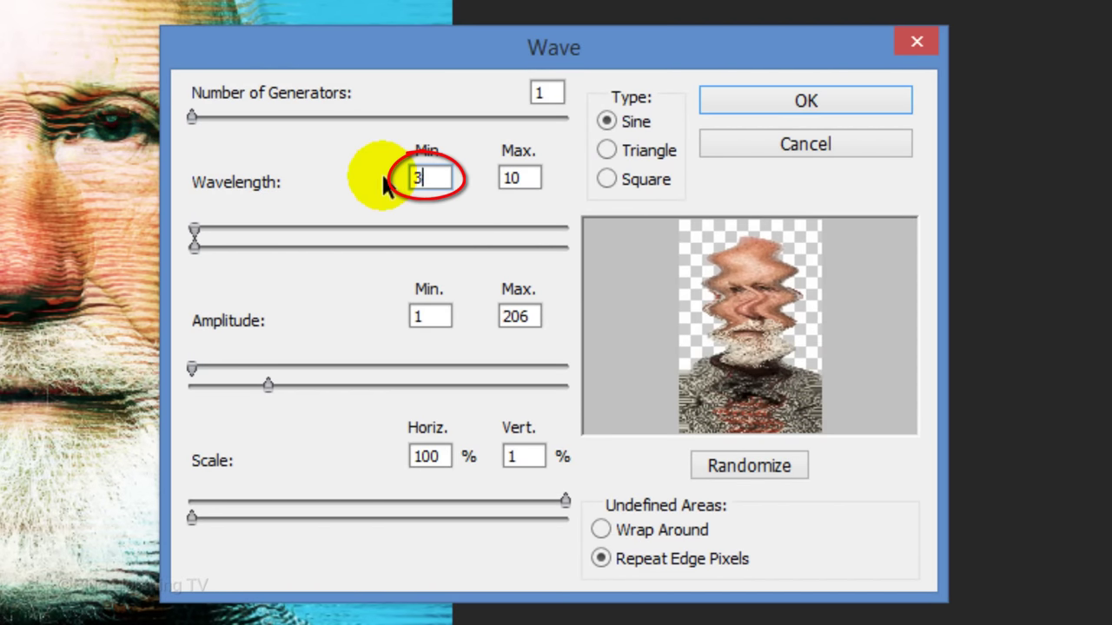
text(00)
double_click(521, 177)
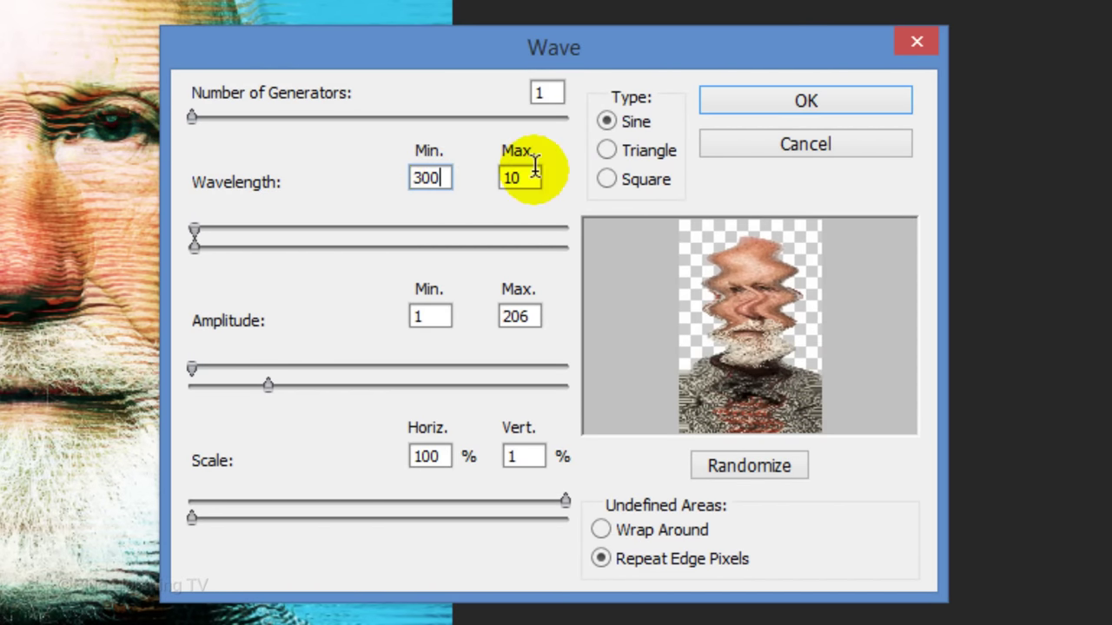
text(999)
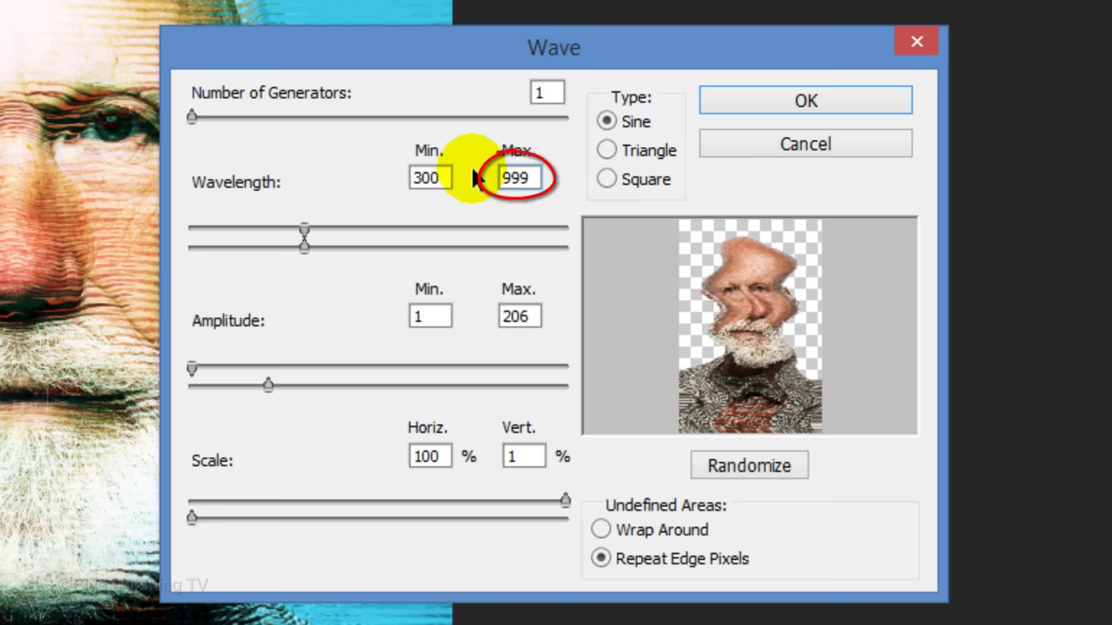
click(443, 315)
key(BackSpace)
text(36)
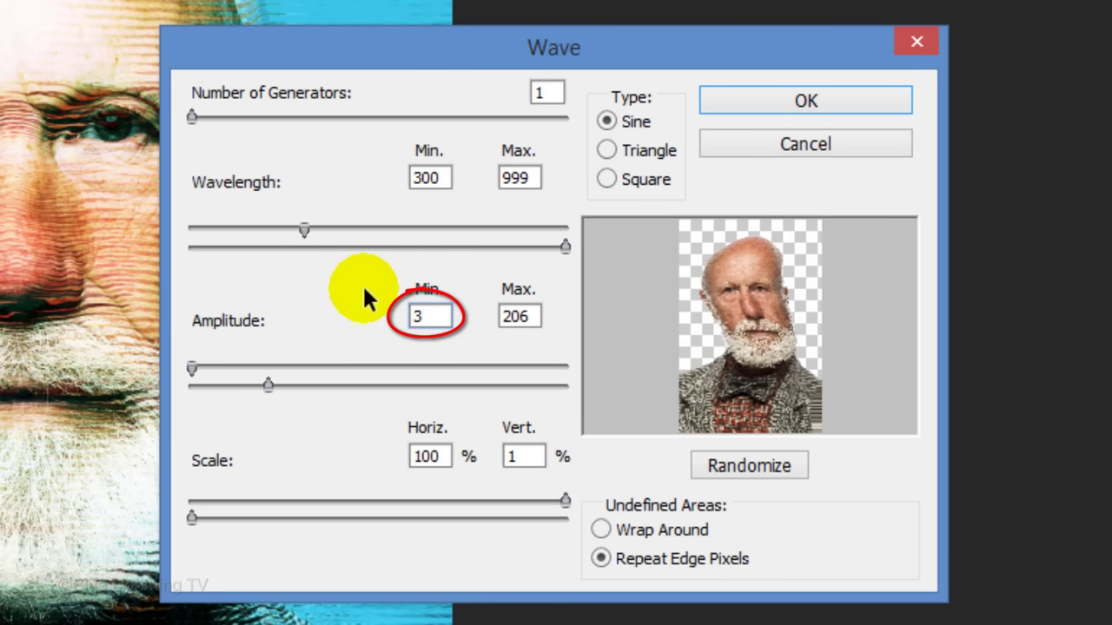
double_click(525, 316)
text(514)
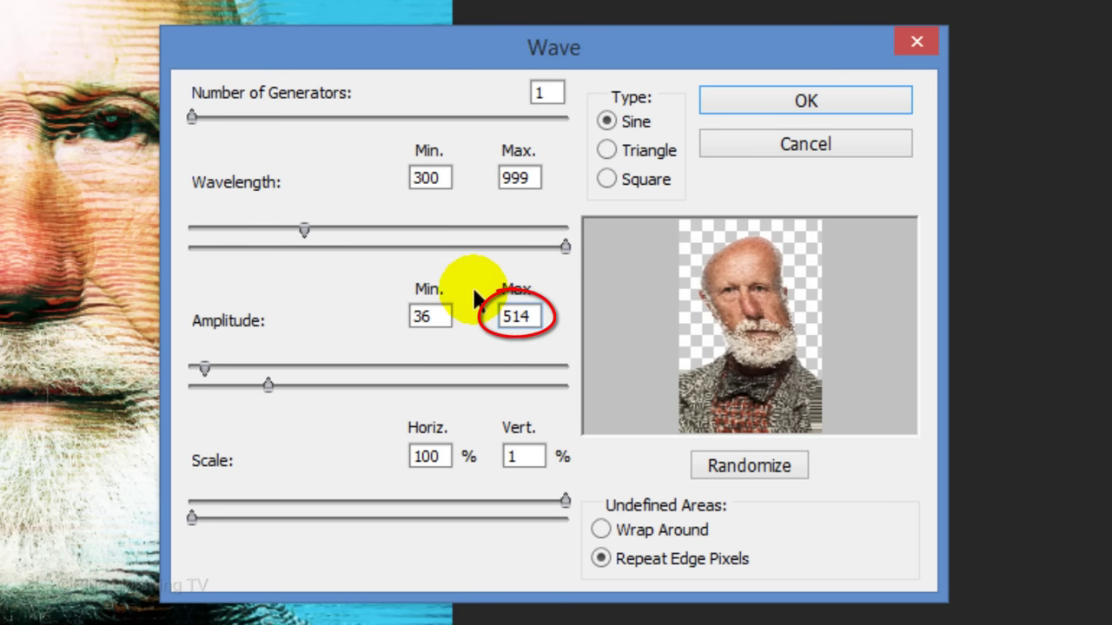
Set the wave's scale to 1% horizontal, 100% vertical, make it Square type, and apply
double_click(431, 456)
text(1)
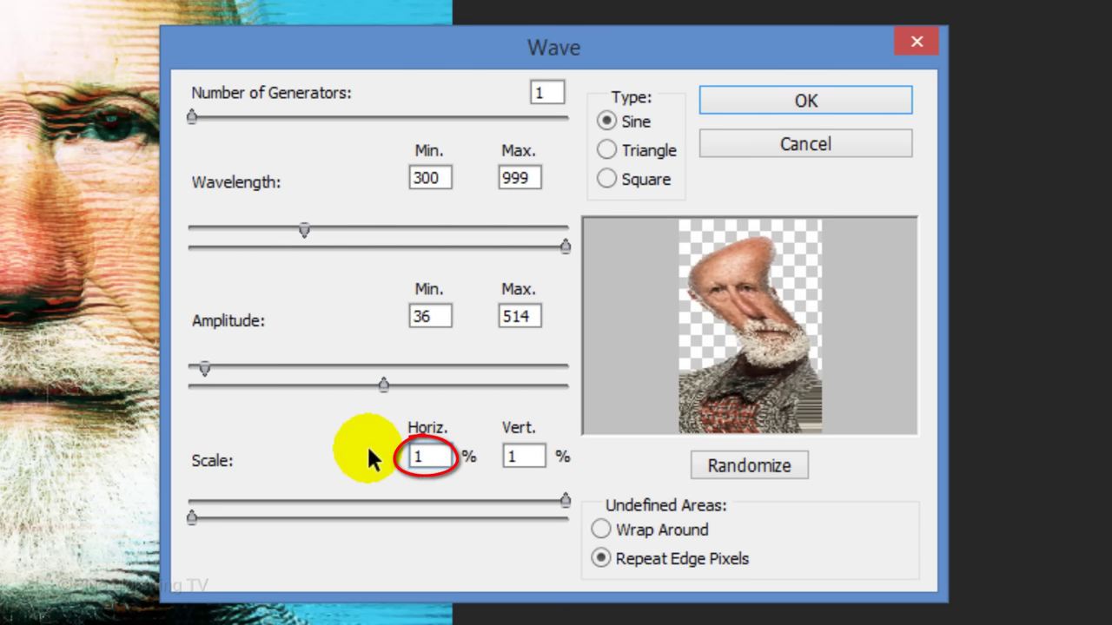
double_click(525, 456)
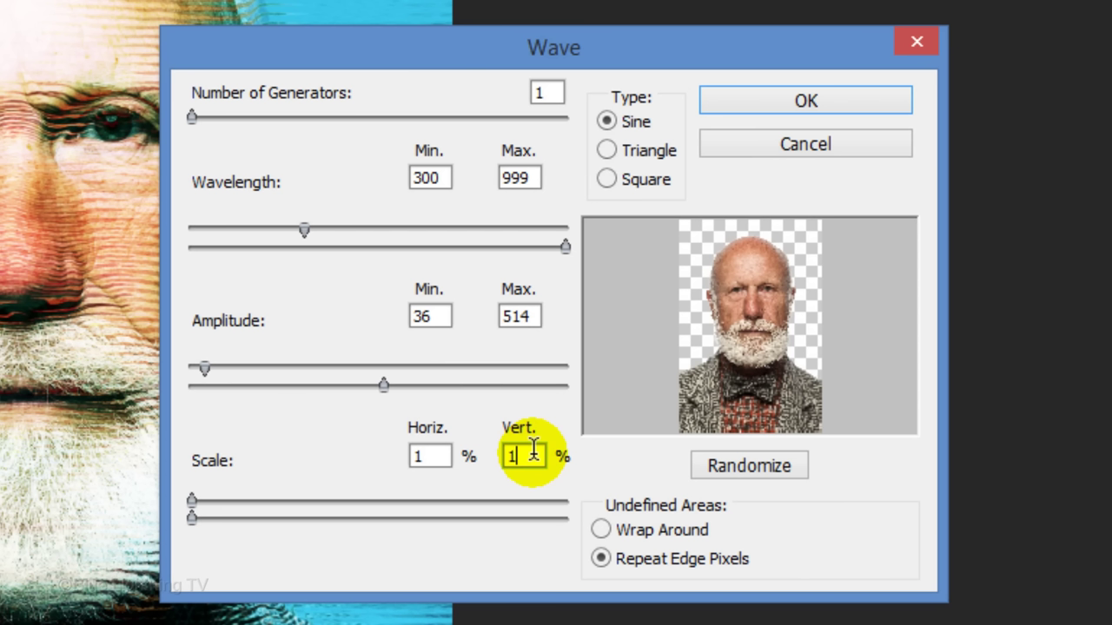
text(100)
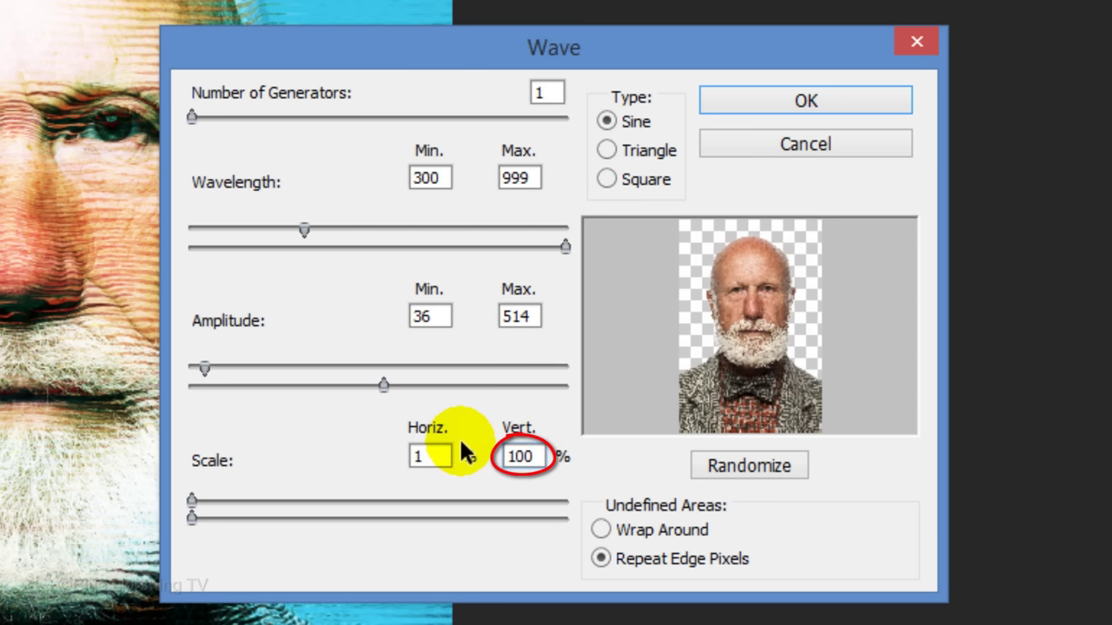
click(606, 179)
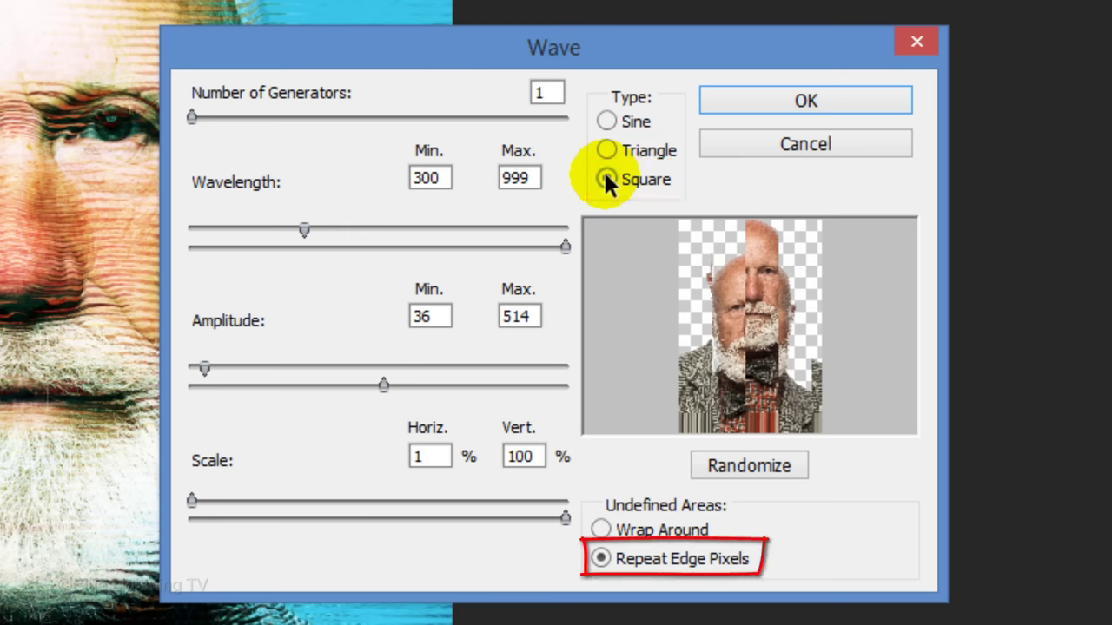
click(796, 103)
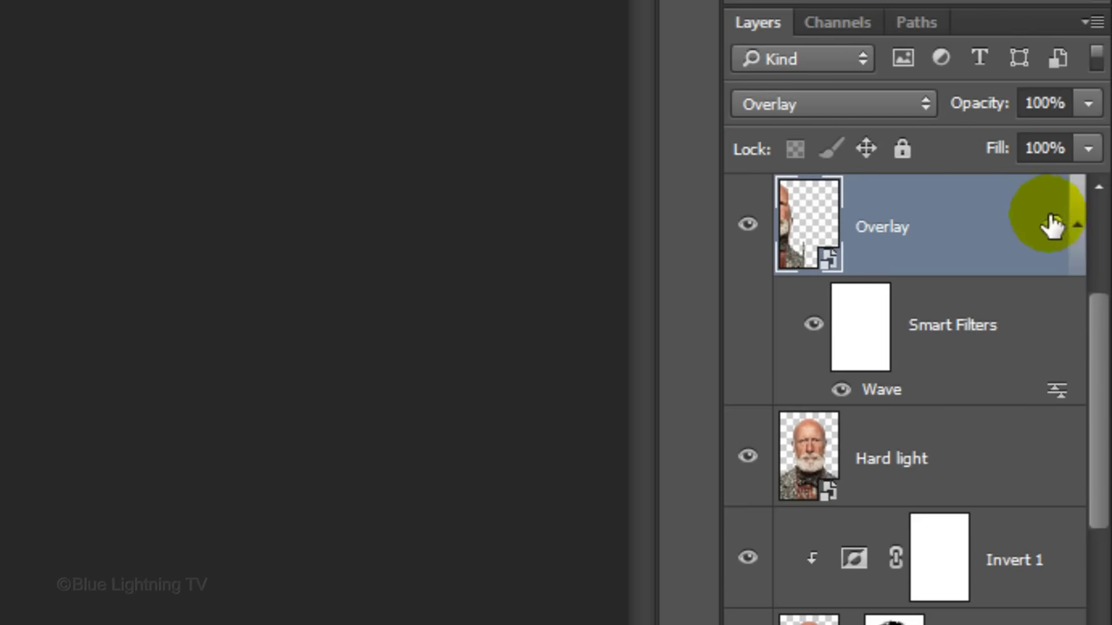
Show and select the Horizontal waves layer, blending it in Hard Light
click(1078, 226)
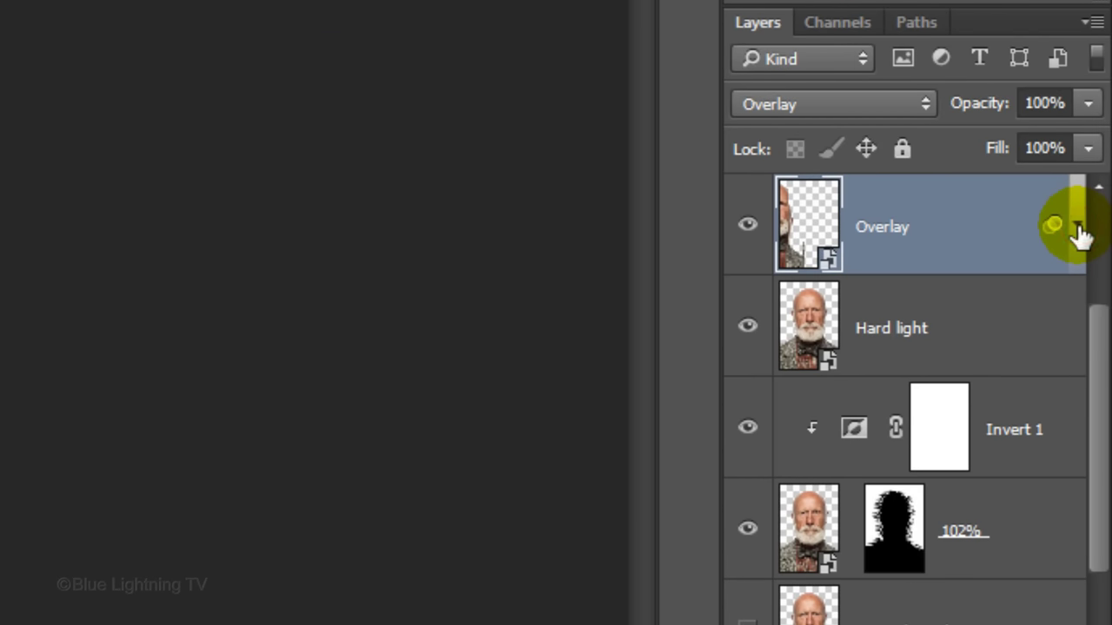
drag(1096, 356, 1099, 231)
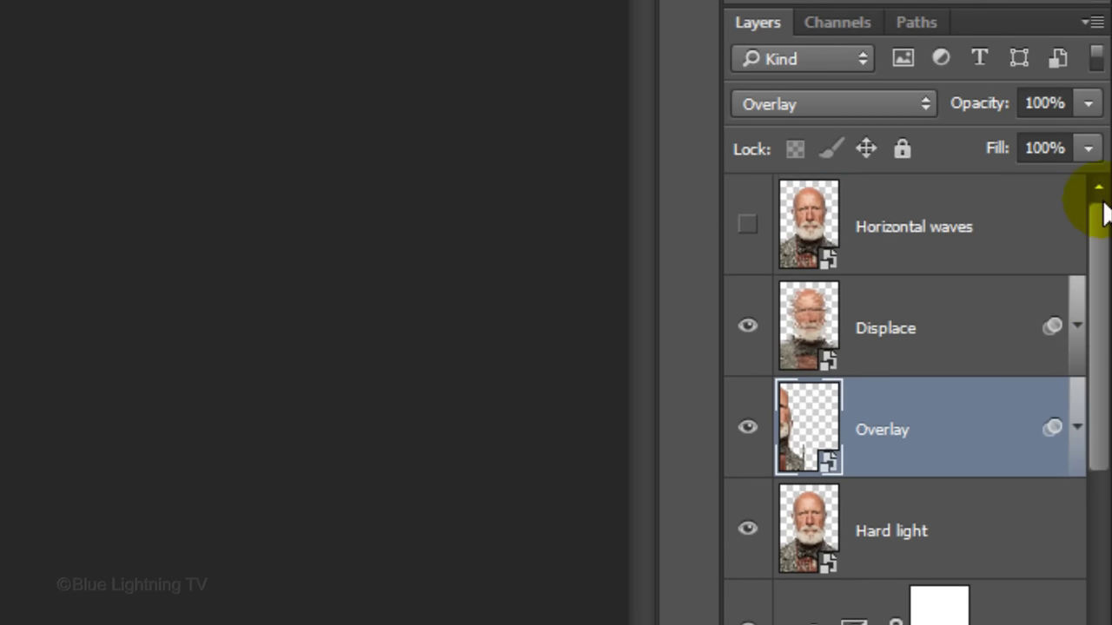
click(746, 226)
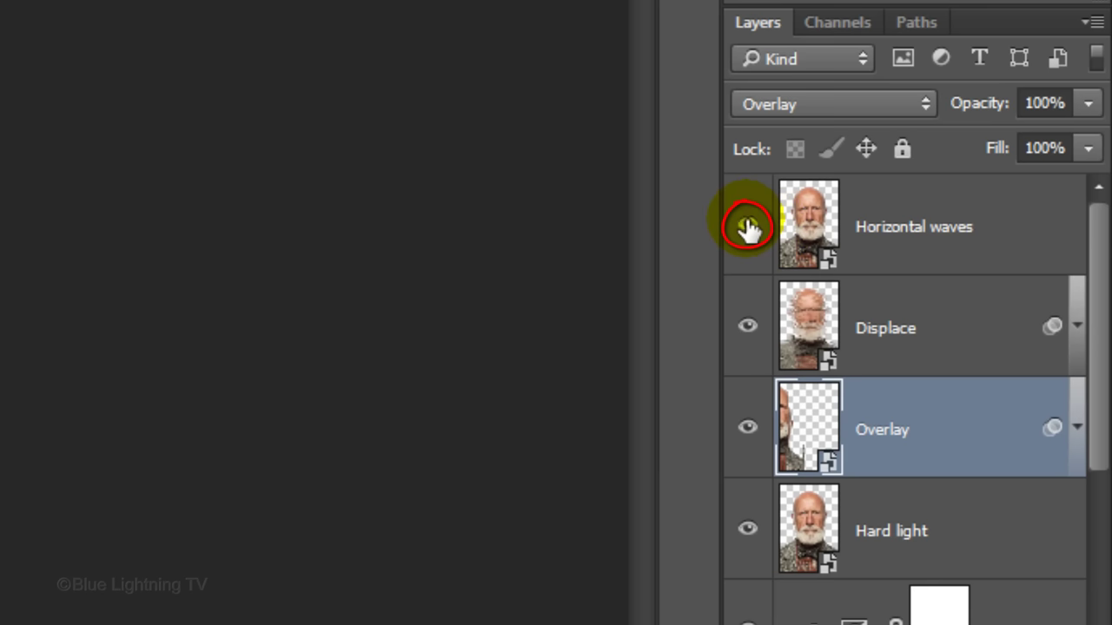
click(808, 225)
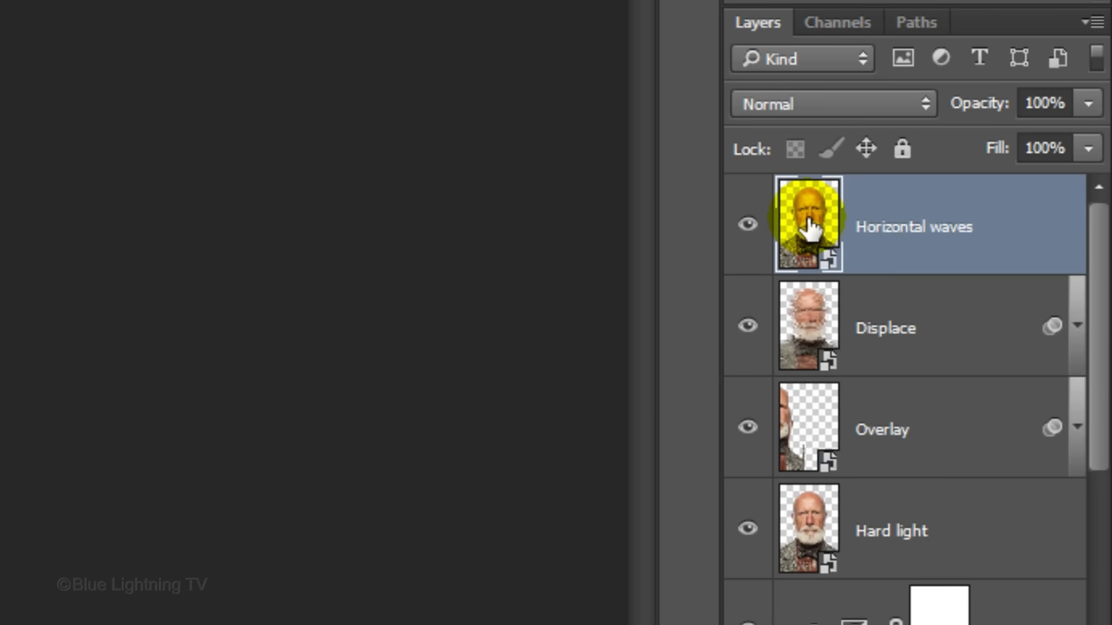
click(799, 105)
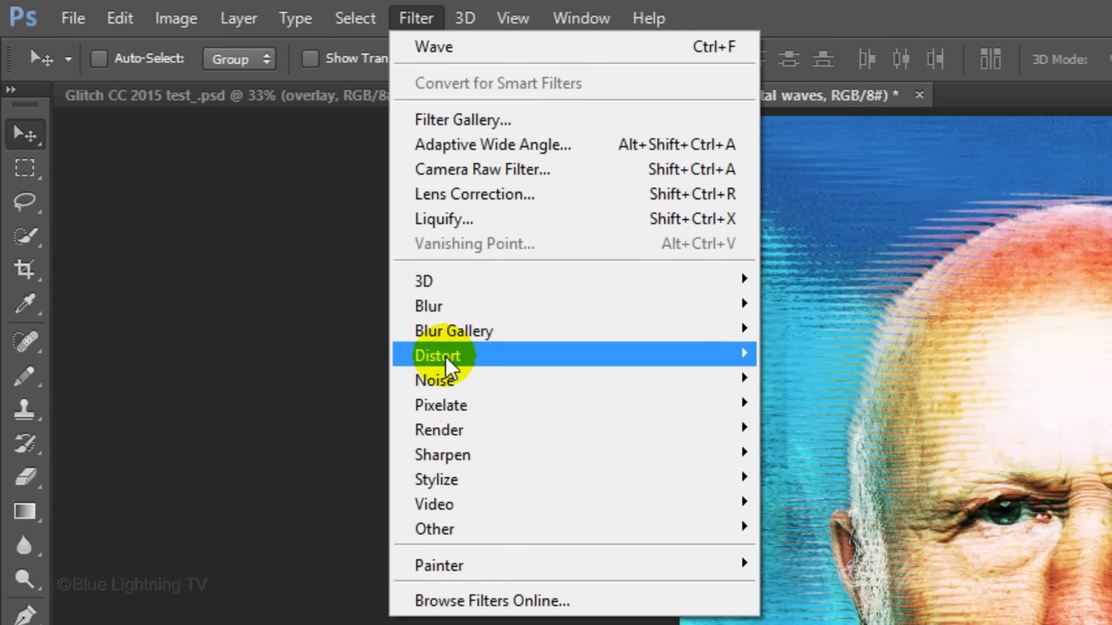
Start a Wave filter on Horizontal waves with 171 generators and wavelength 9–10
mouse_move(445, 355)
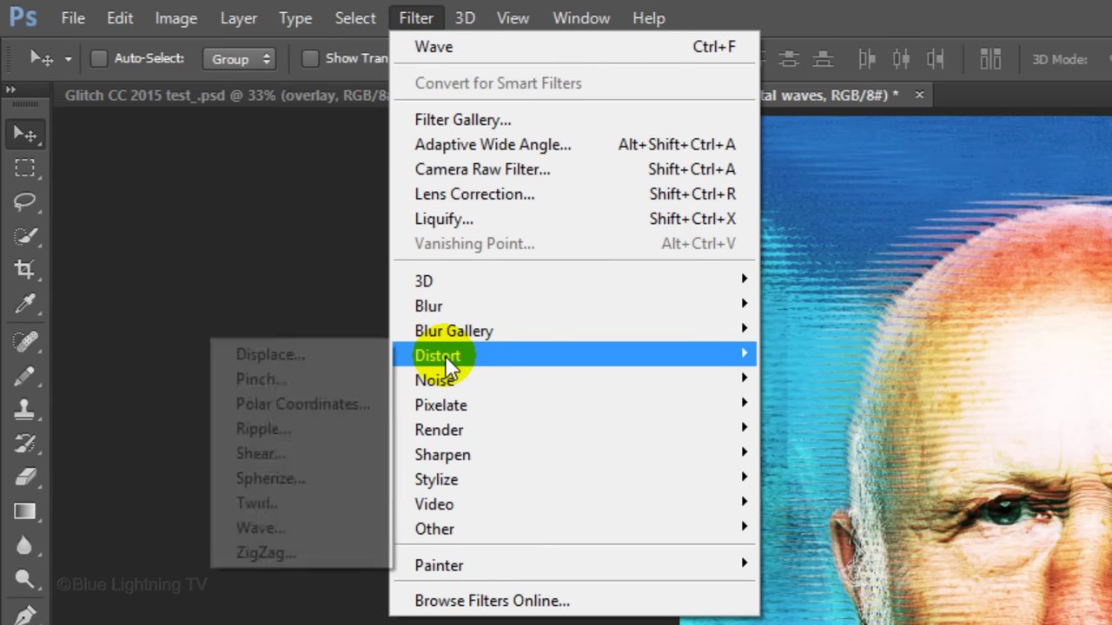
click(311, 524)
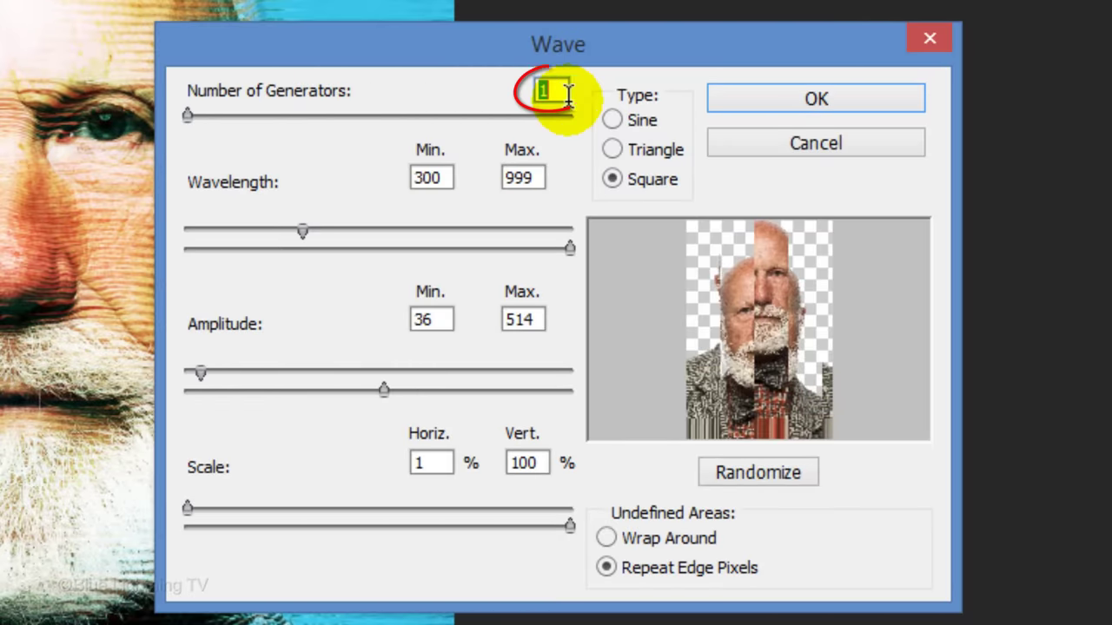
text(171)
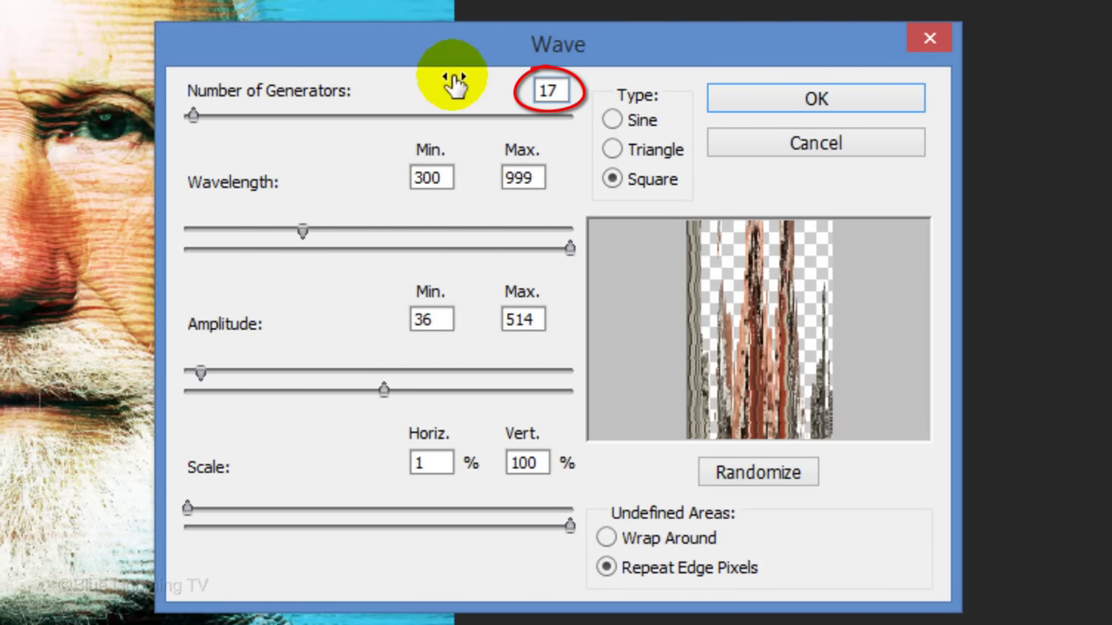
double_click(439, 177)
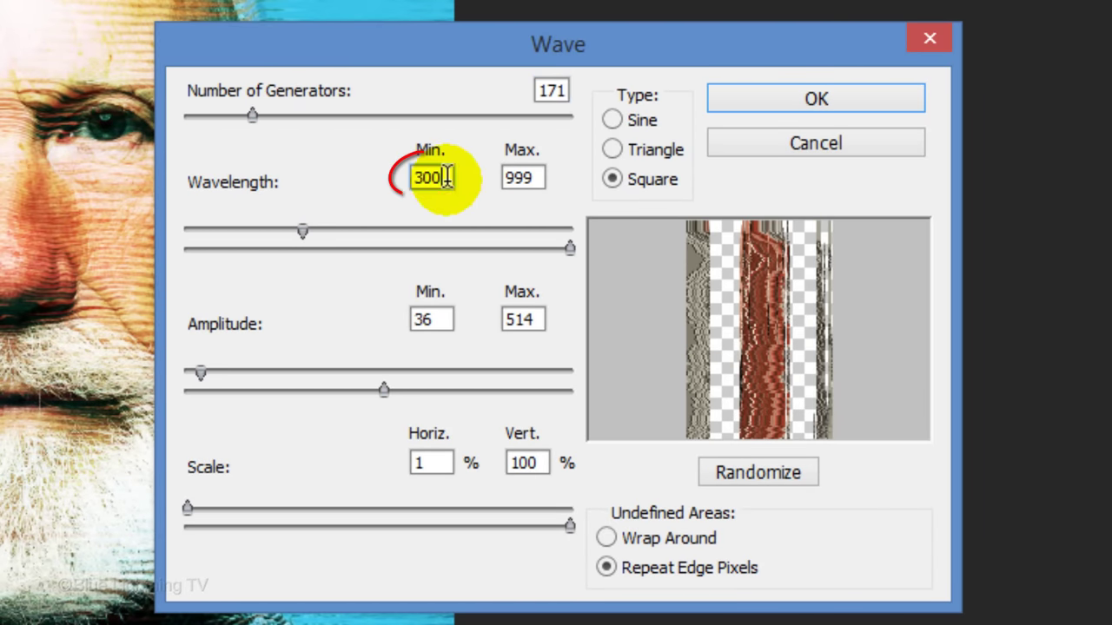
text(9)
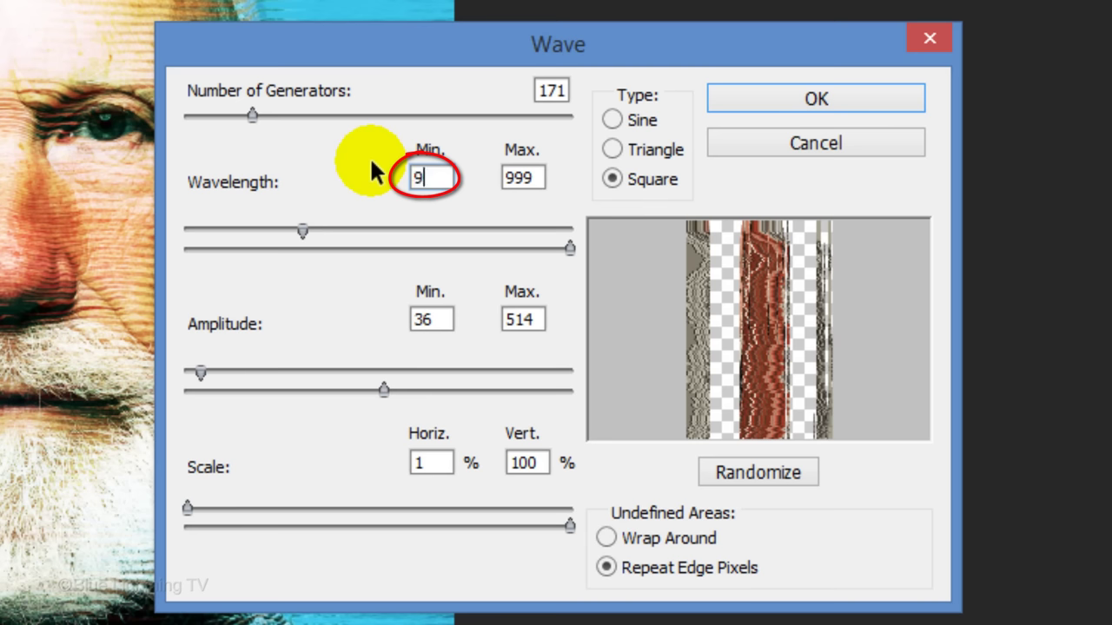
double_click(517, 177)
text(10)
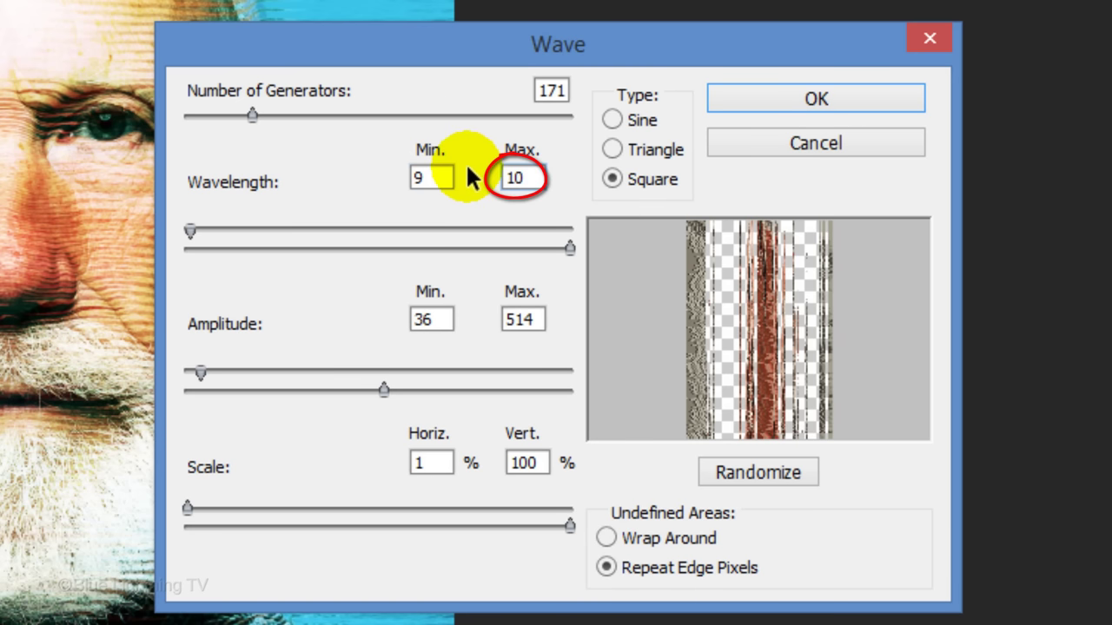
Set the wave's amplitude to 1–206, scale 100%/1%, and type Sine
double_click(434, 319)
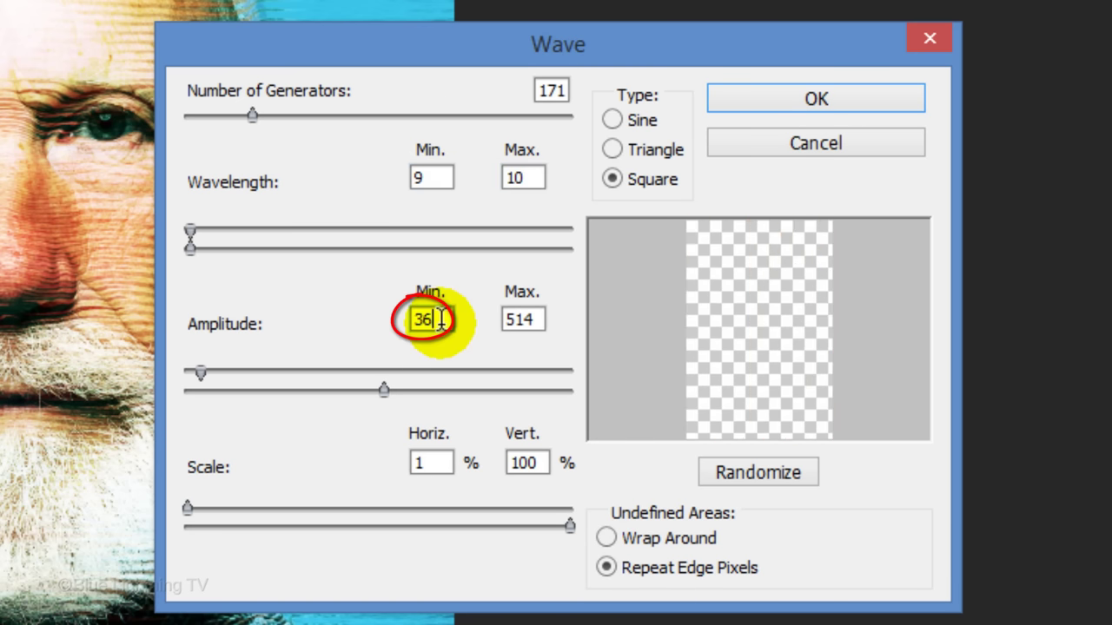
text(1)
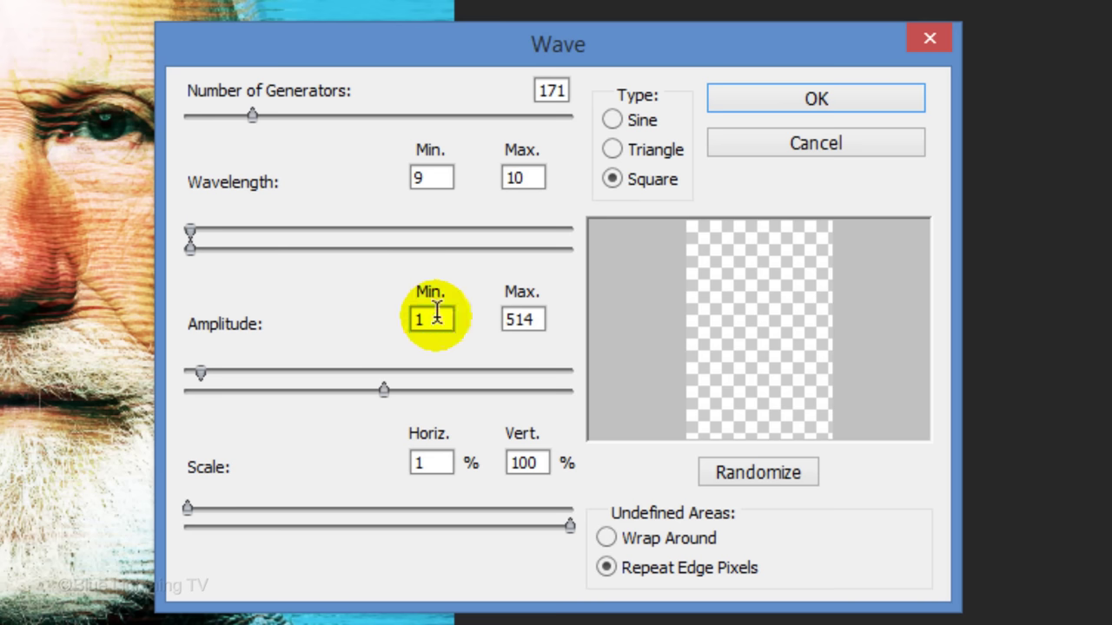
key(Tab)
text(206)
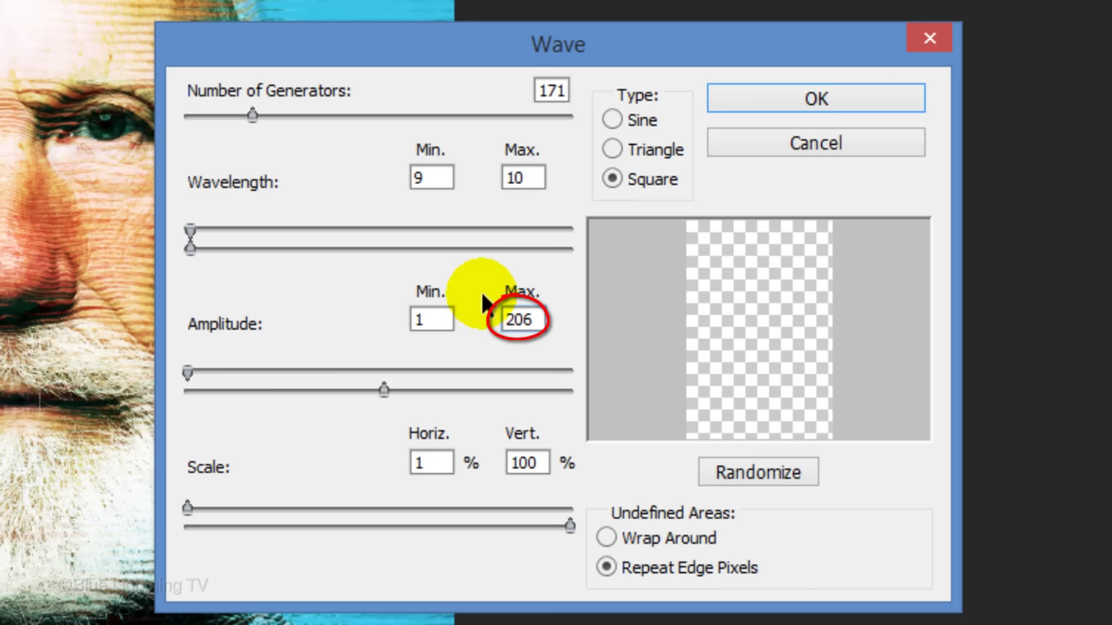
click(434, 460)
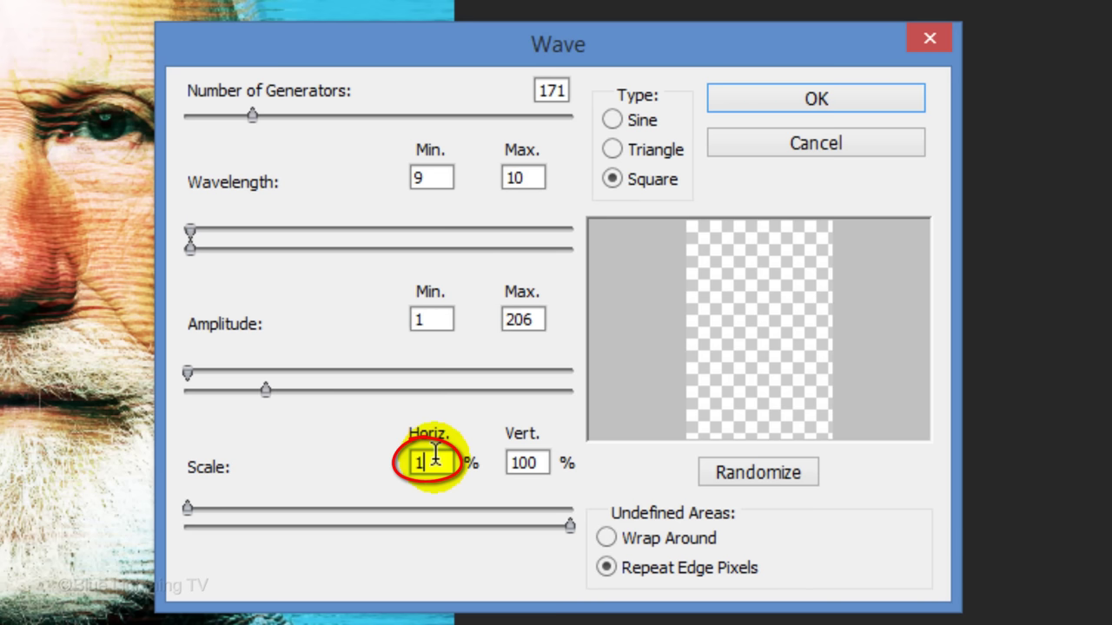
text(00)
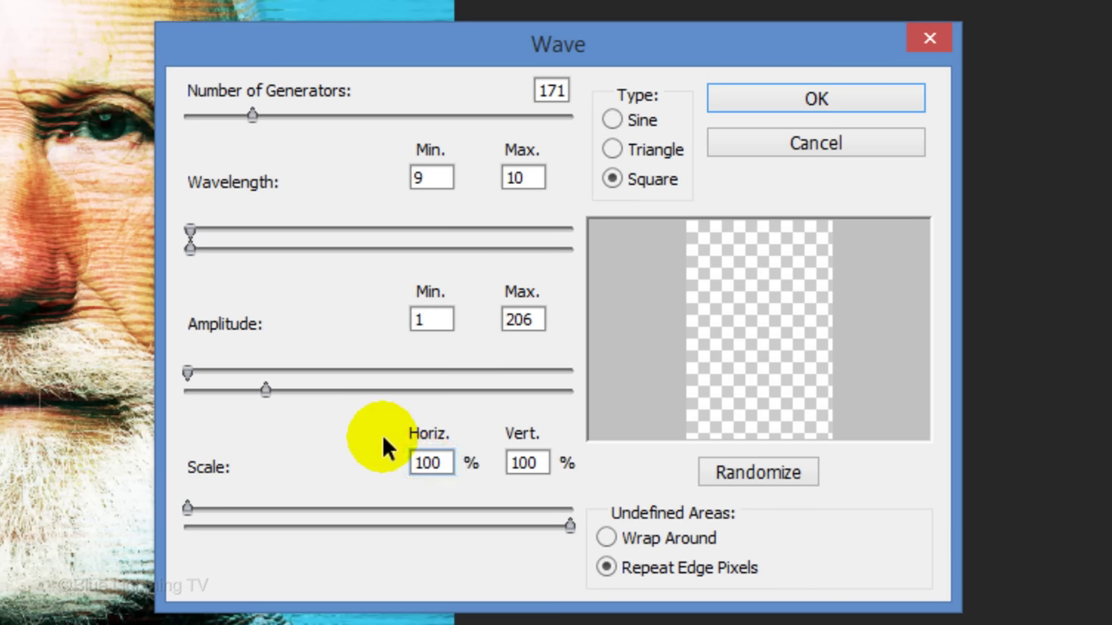
double_click(544, 461)
text(1)
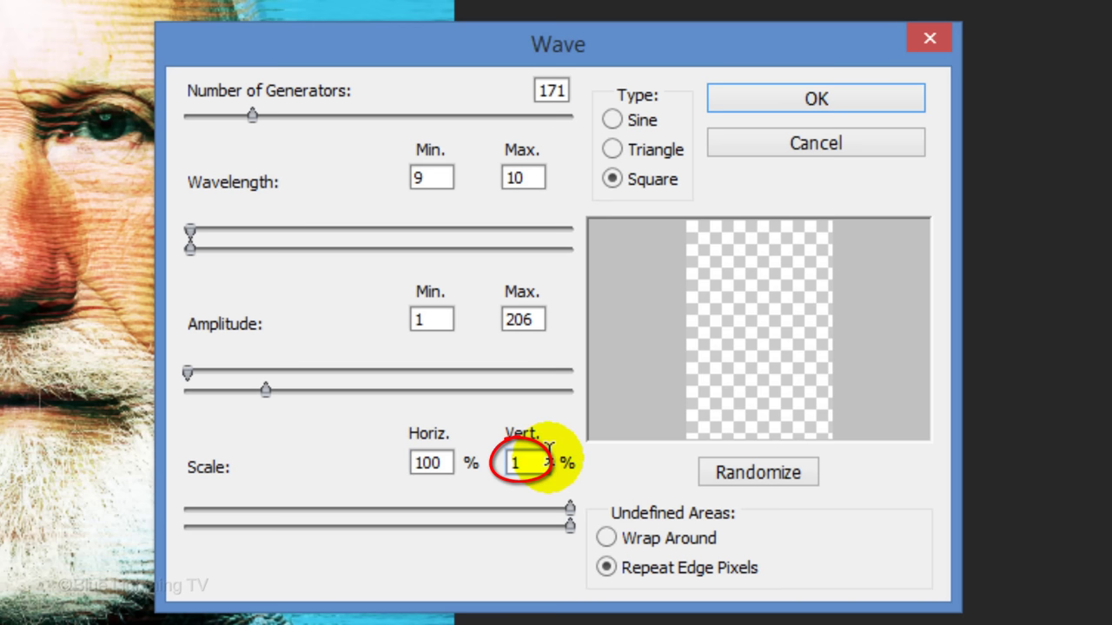
click(617, 121)
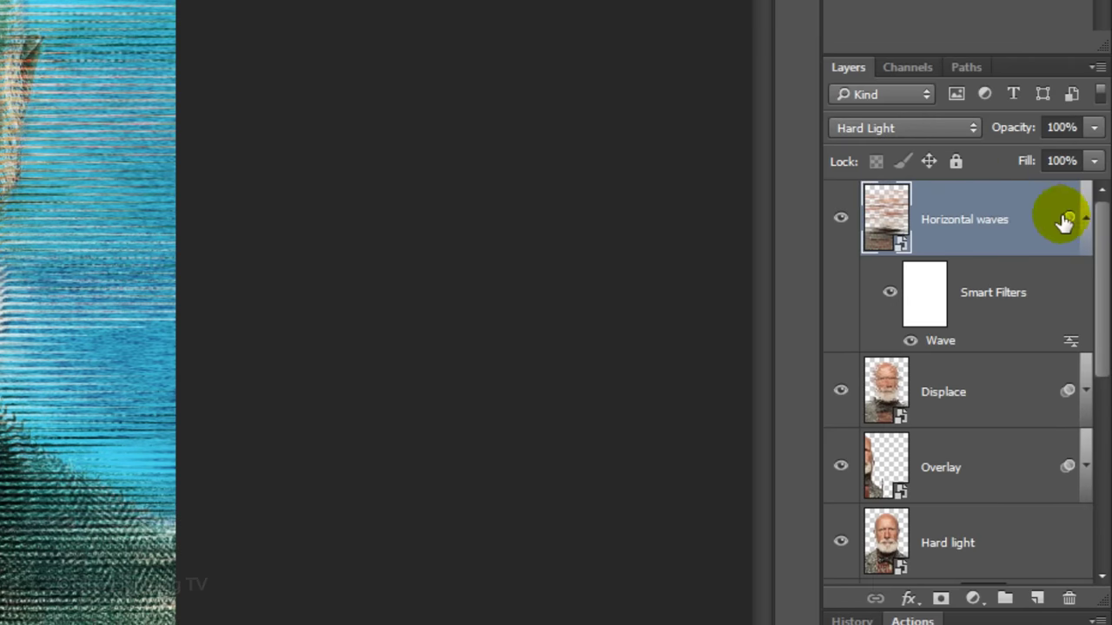
Clip a colorized Hue/Saturation adjustment to Displace at Hue 189 with saturation lowered
click(1087, 219)
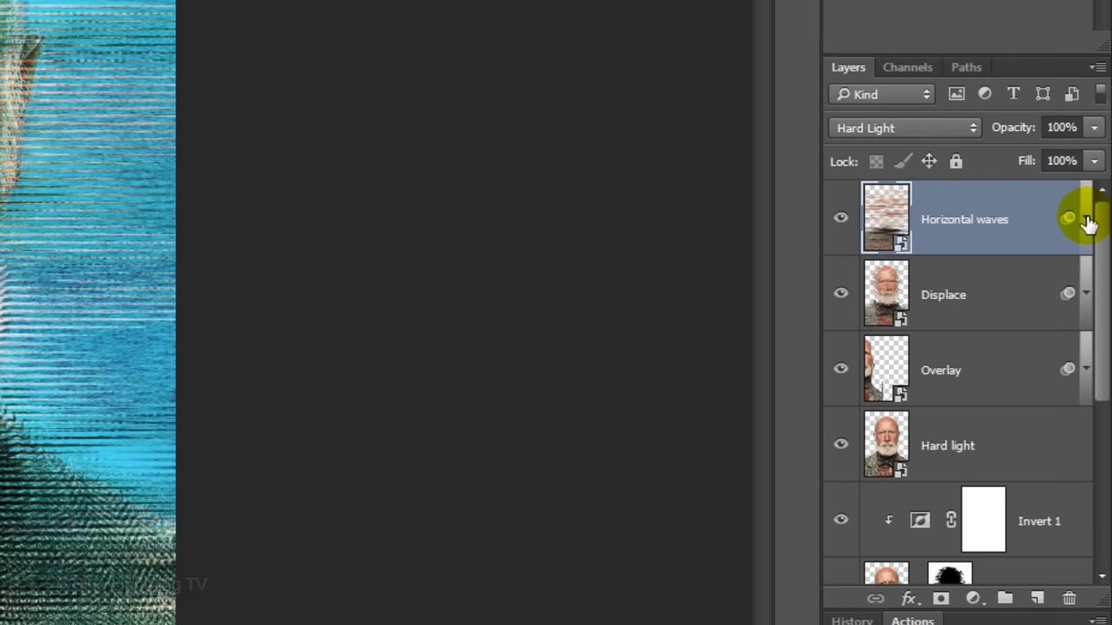
click(995, 296)
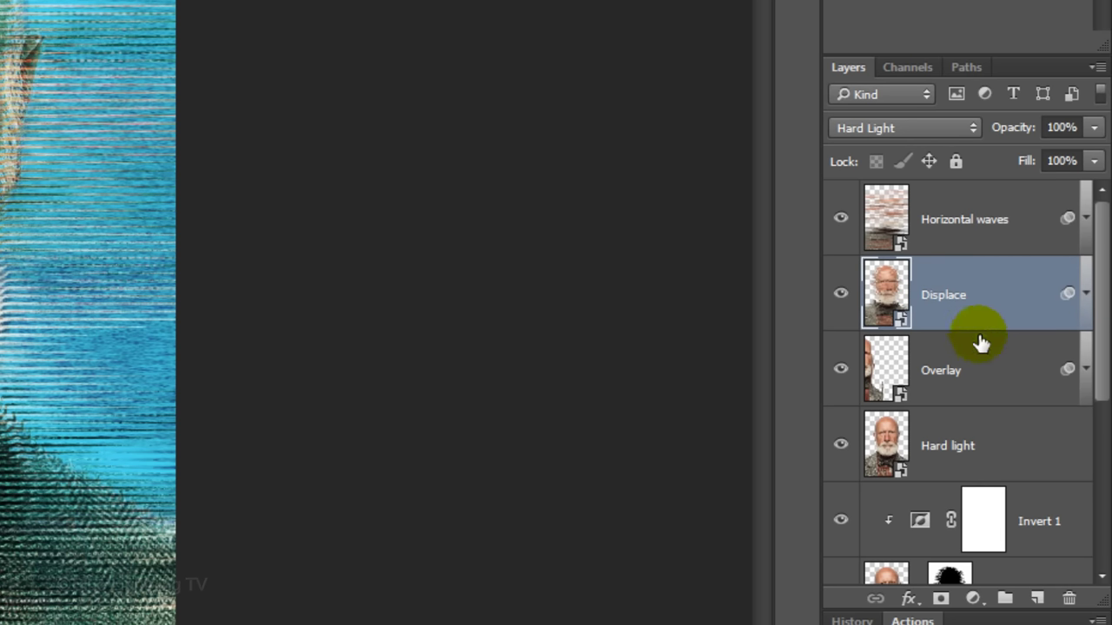
click(973, 602)
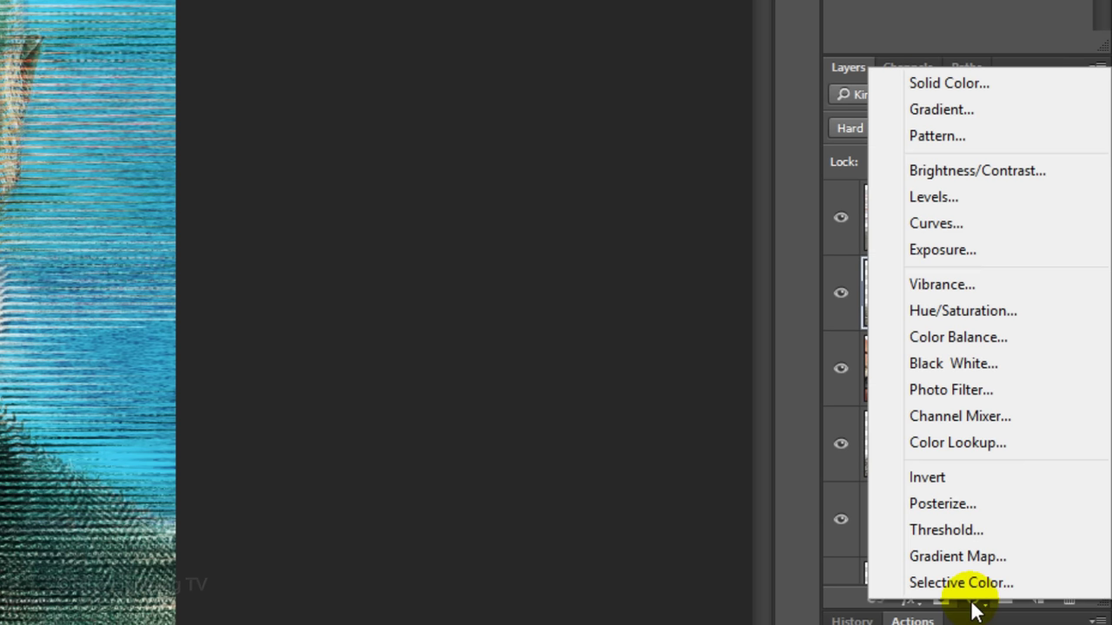
click(969, 310)
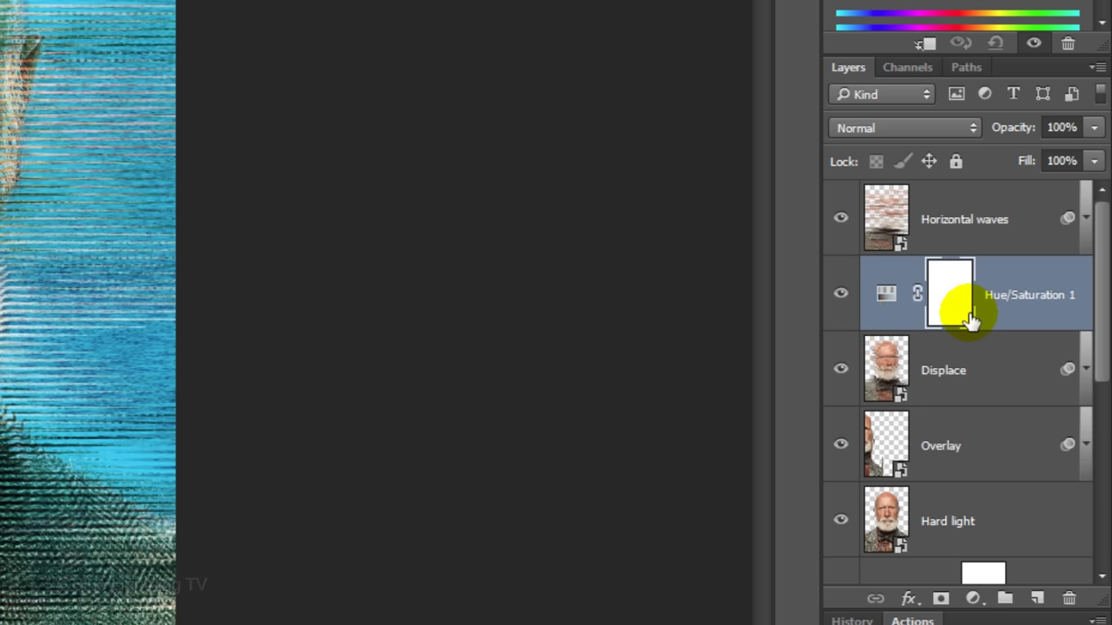
key(ctrl+alt+g)
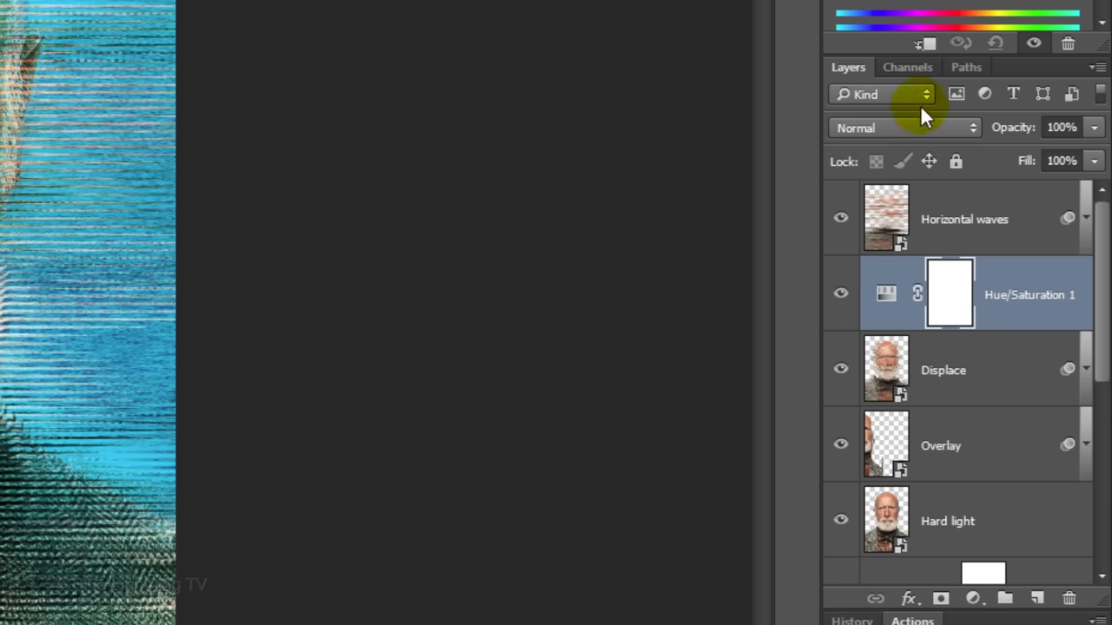
click(926, 45)
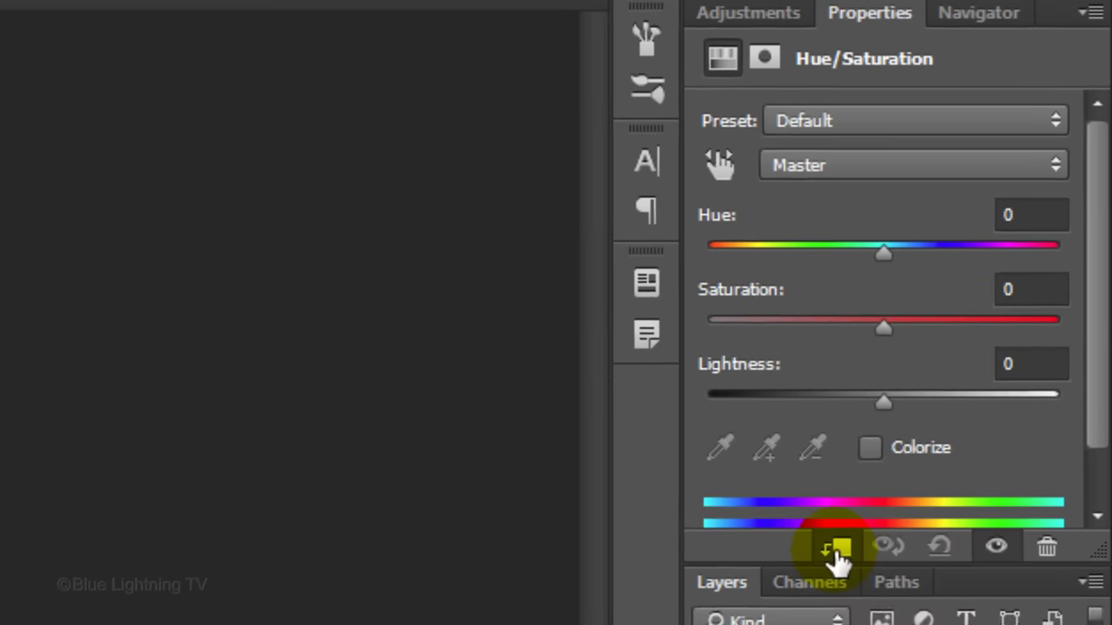
click(869, 447)
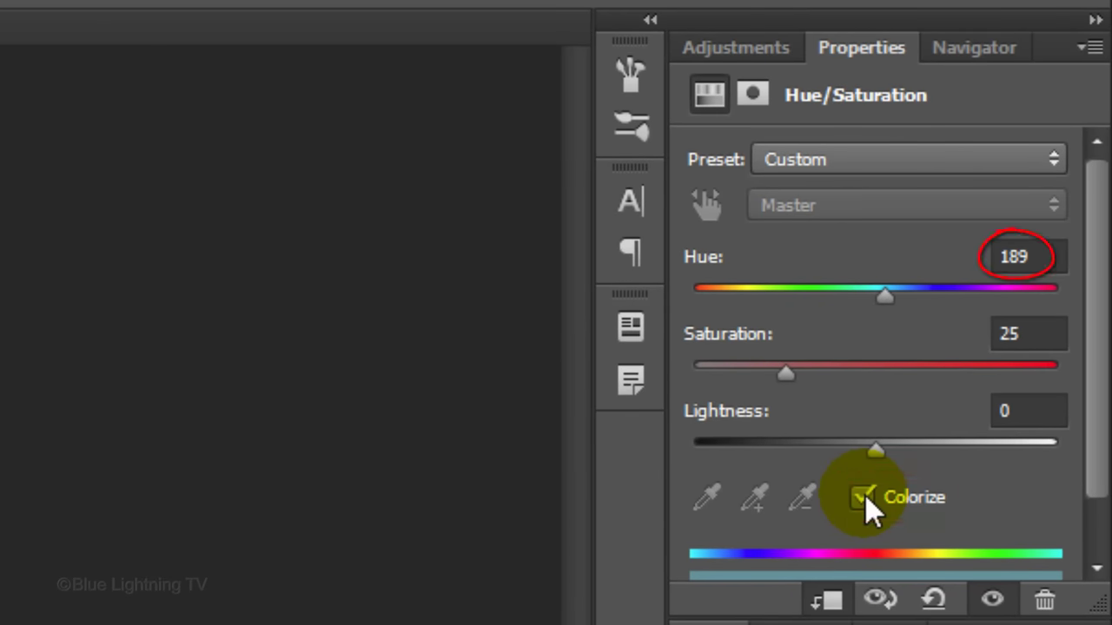
drag(787, 374, 612, 356)
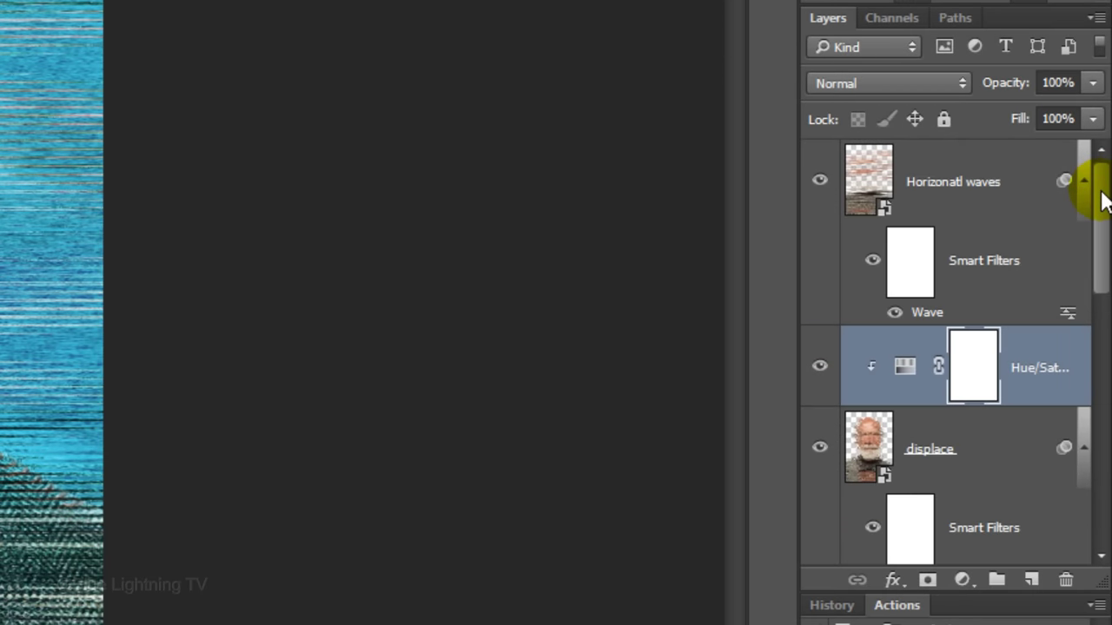
Show and select the Vertical bands layer and open its blend modes
drag(1101, 196, 1102, 491)
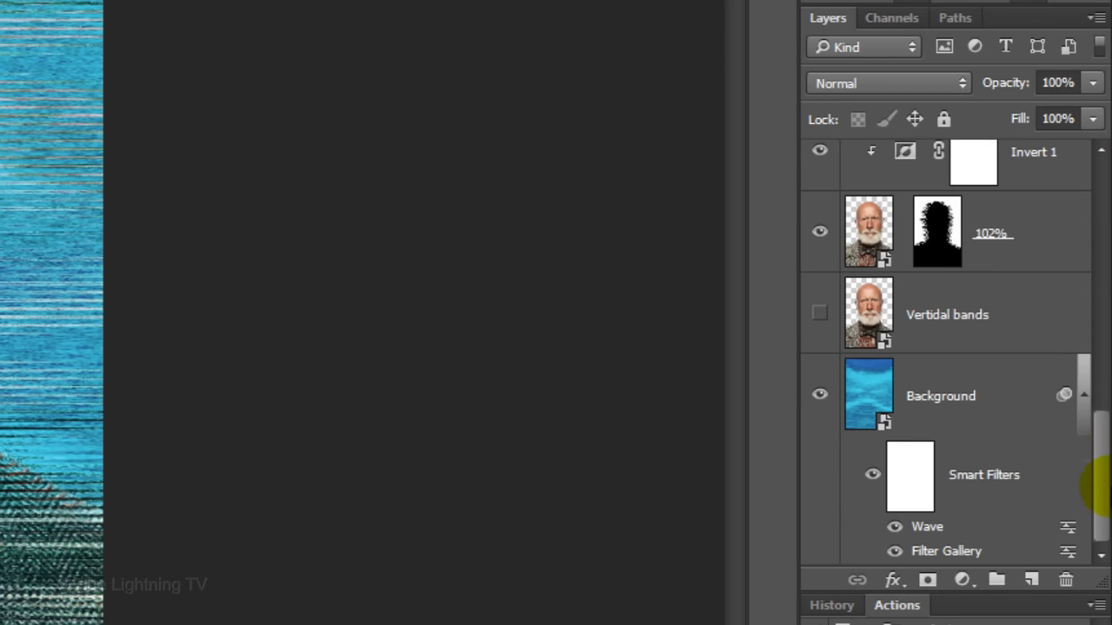
click(820, 315)
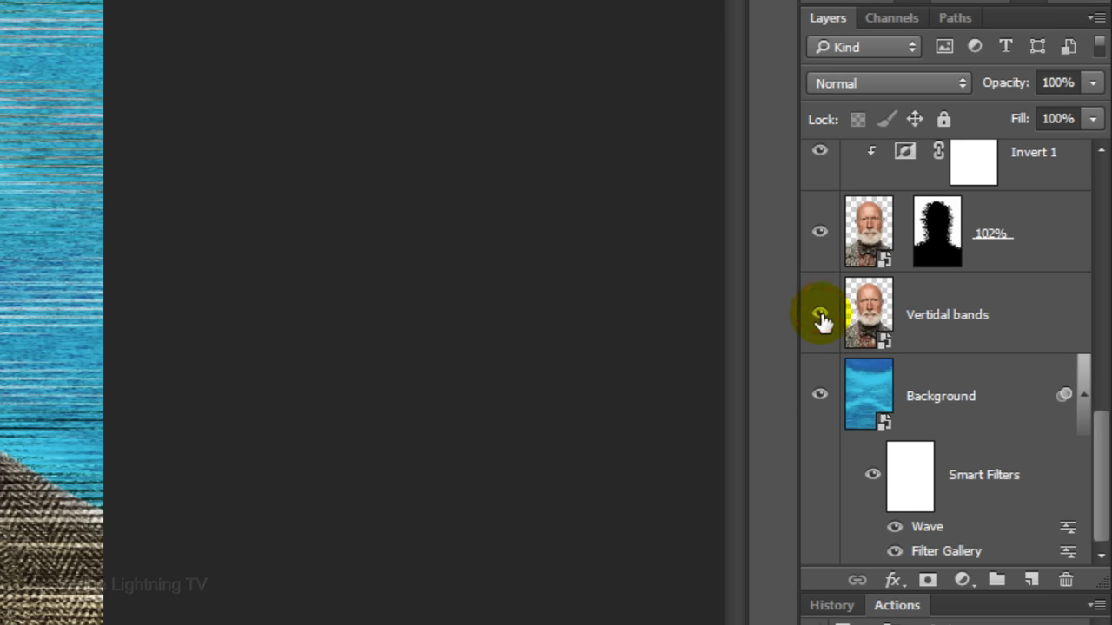
click(868, 318)
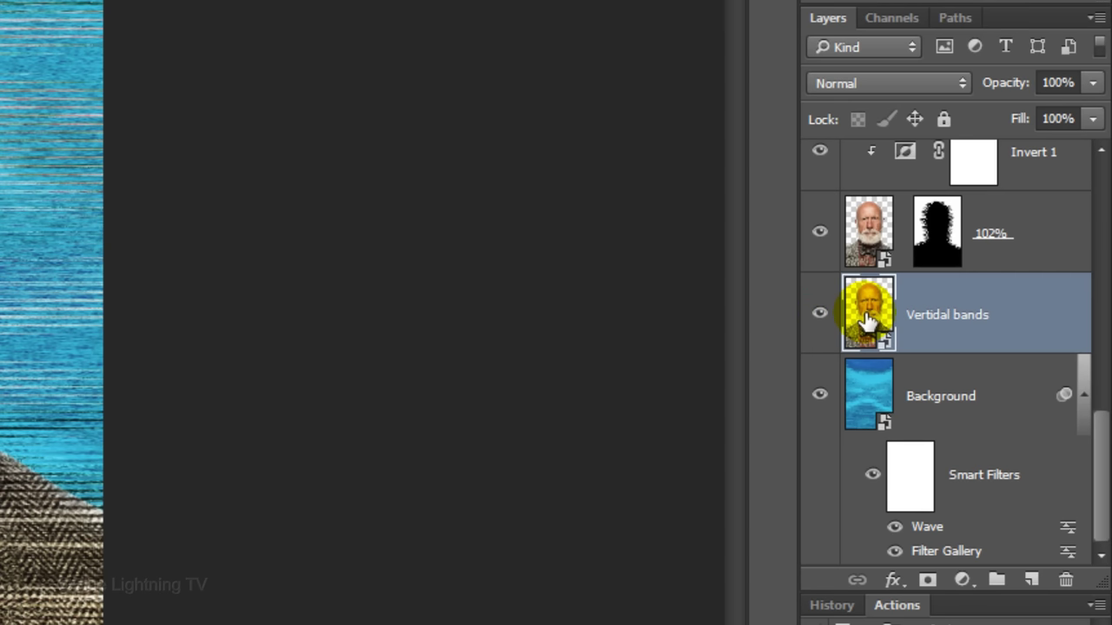
click(873, 81)
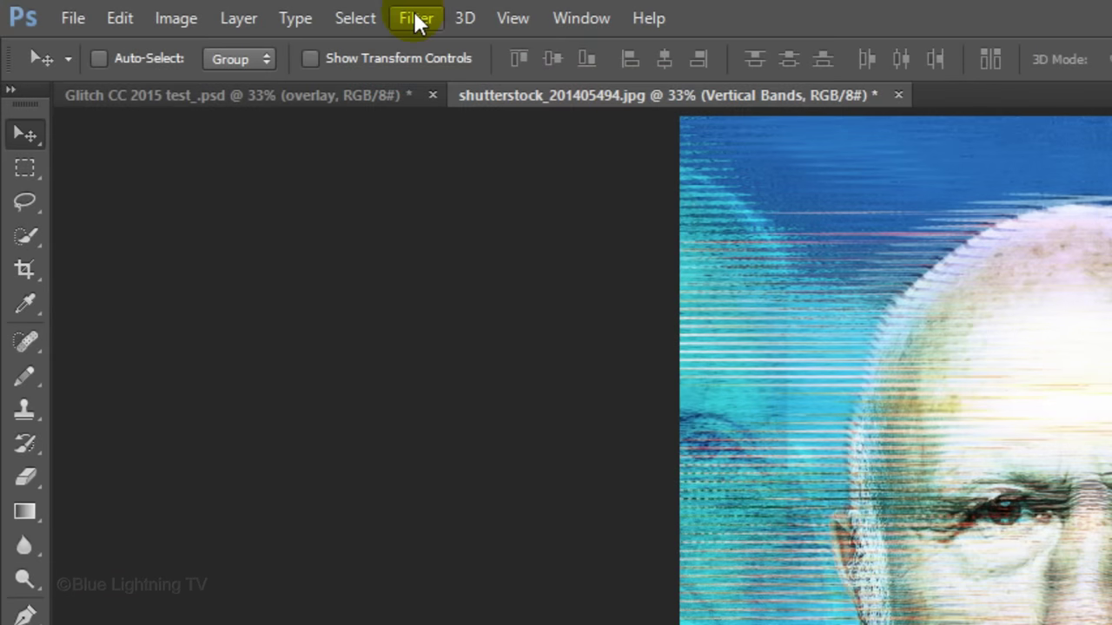
Apply a Wave filter: 294 generators, wavelength 1–529, amplitude 228–352, scale 1%/100%
click(415, 19)
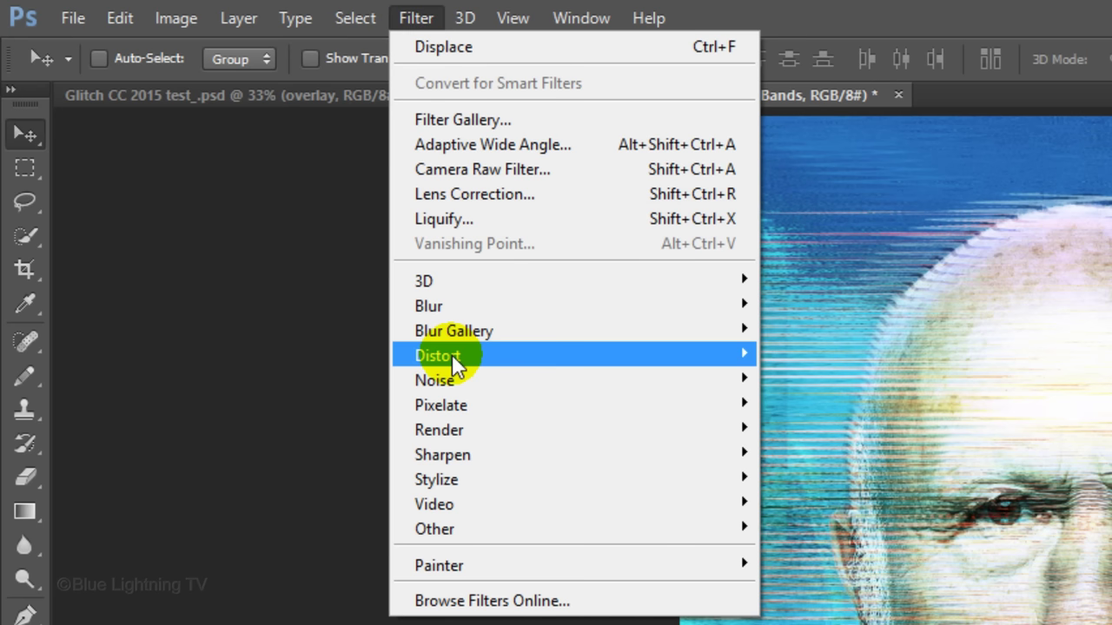
mouse_move(452, 361)
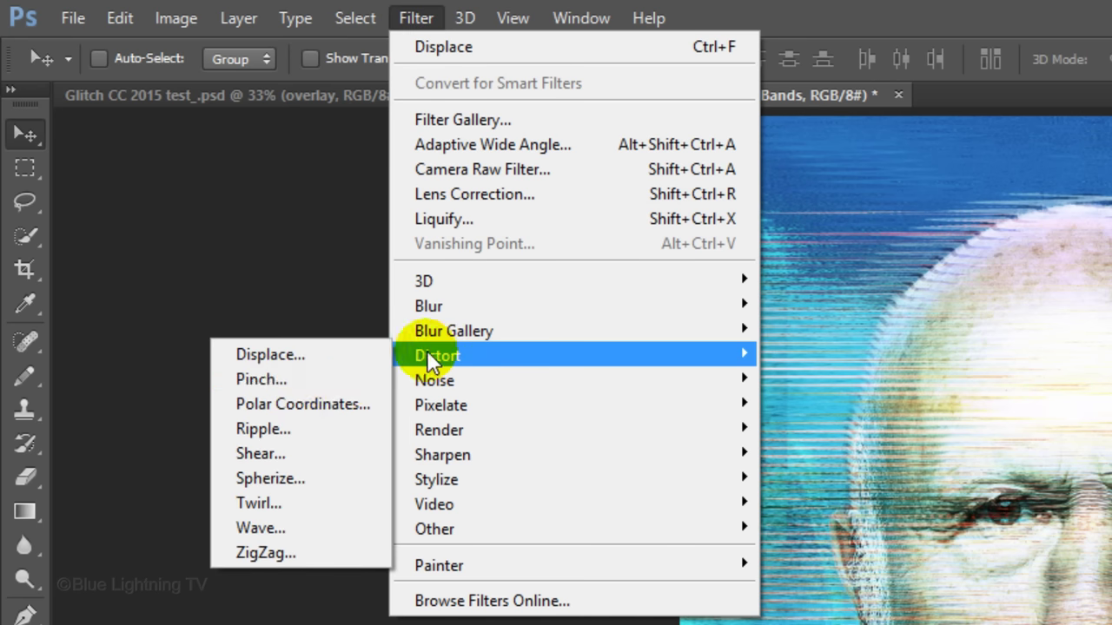
click(303, 527)
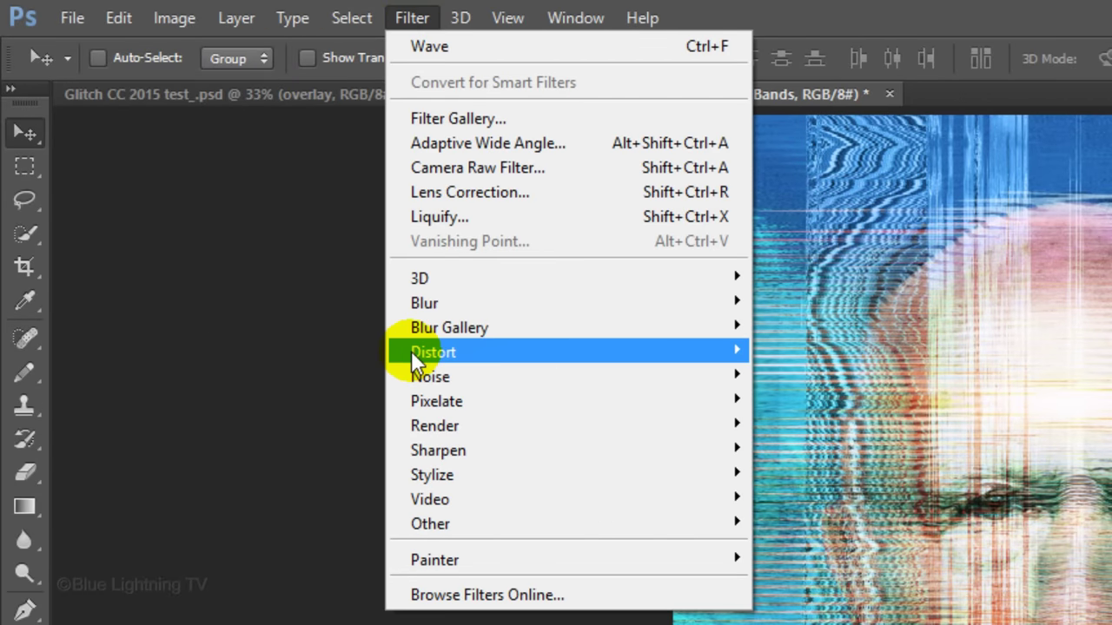
Apply Displace to Vertical Bands at 20/20 scale, using Displacement.psd as the map
mouse_move(411, 351)
click(322, 351)
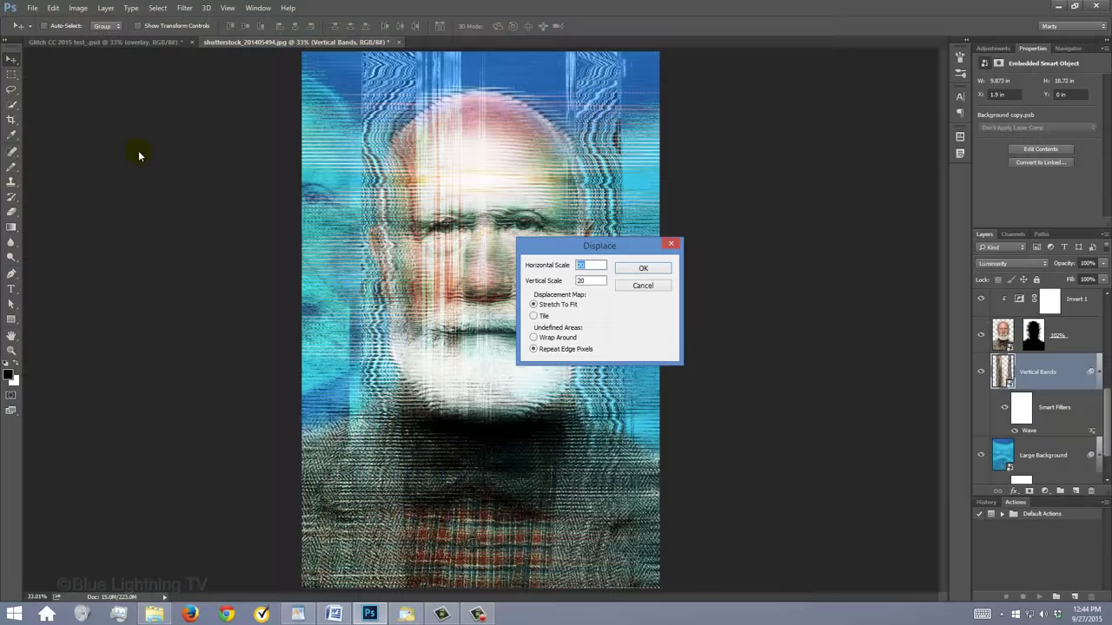
key(Return)
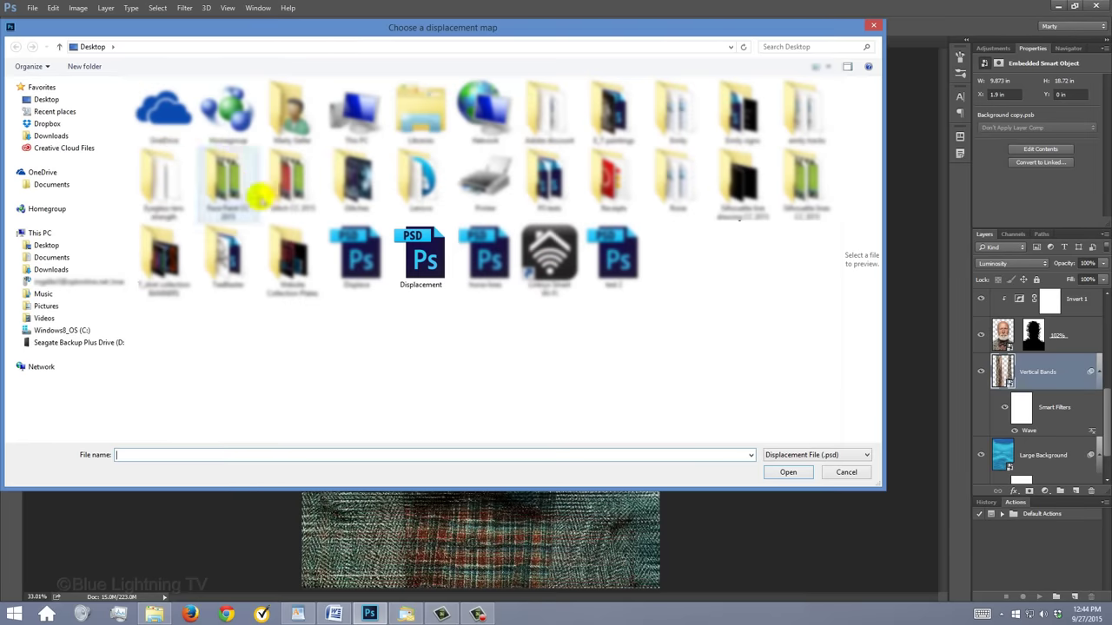
click(422, 257)
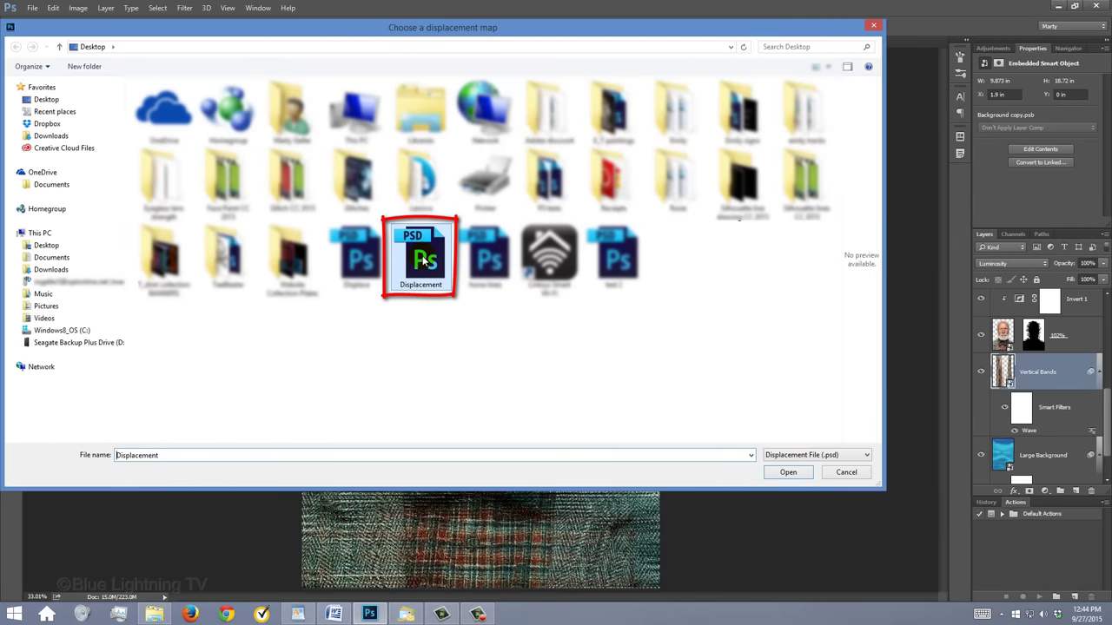
click(789, 473)
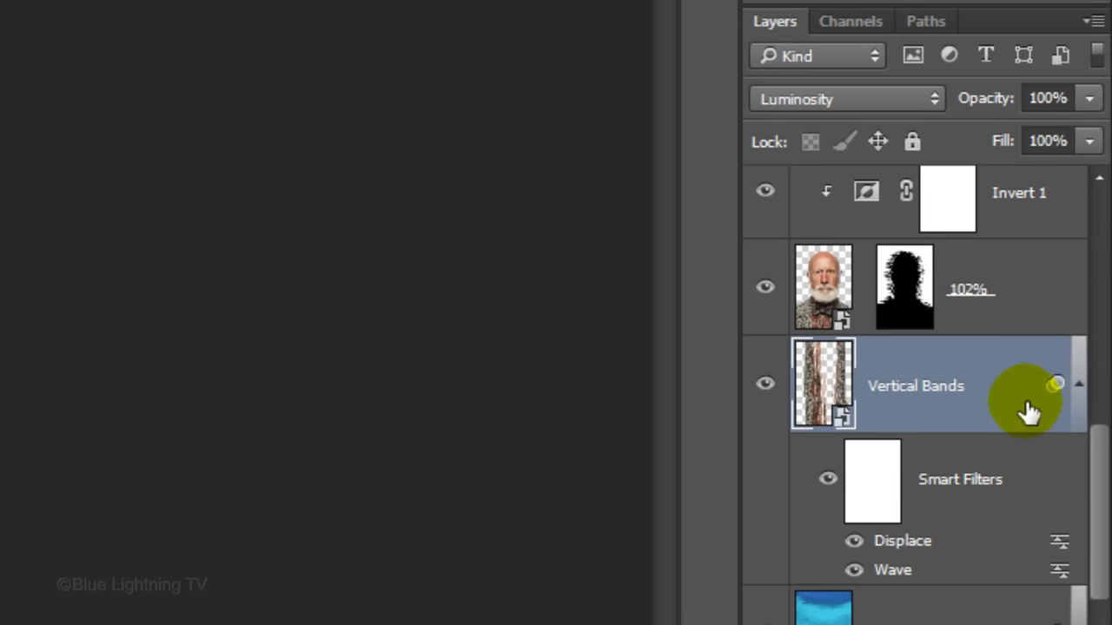
Copy the 102% layer's silhouette mask onto the Vertical Bands layer
click(1080, 387)
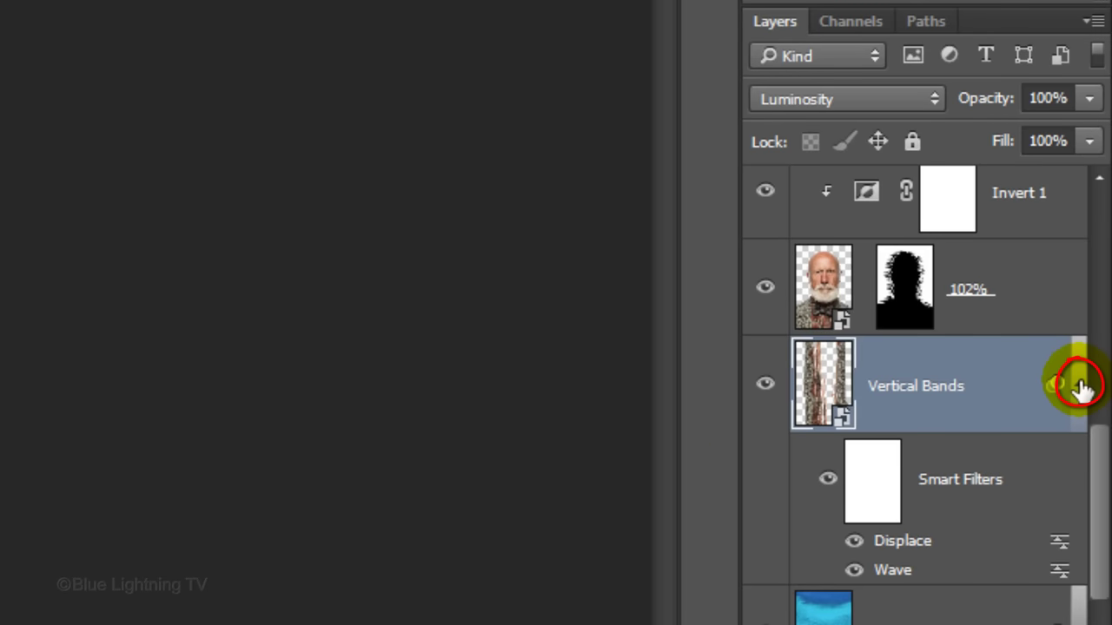
click(905, 294)
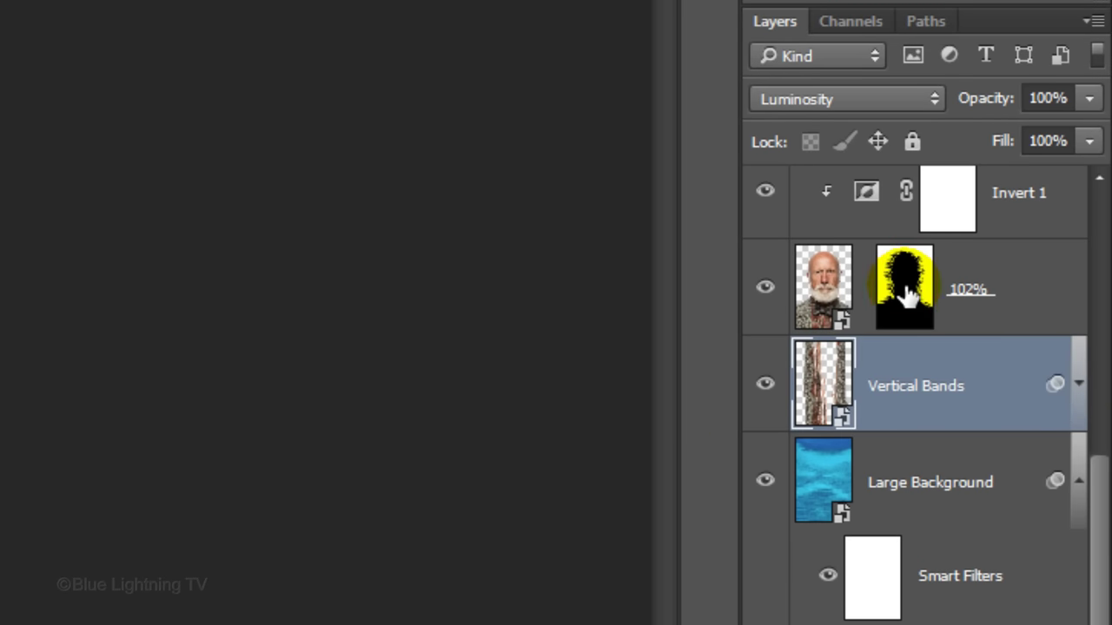
key(alt)
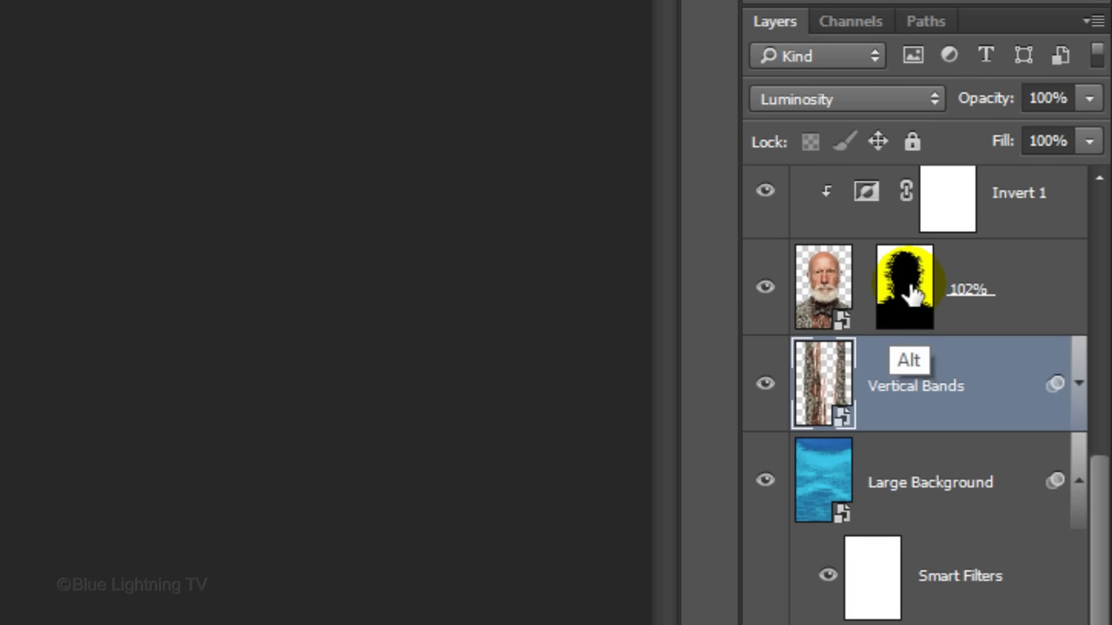
drag(908, 294, 912, 390)
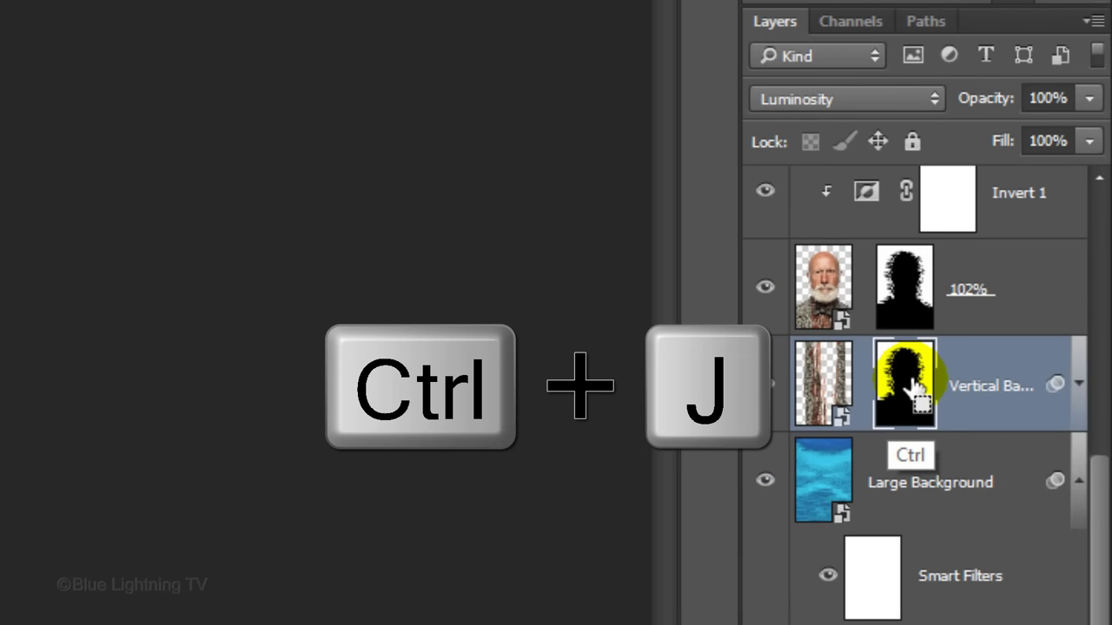
Duplicate Vertical Bands and invert the upper copy's layer mask
key(ctrl+j)
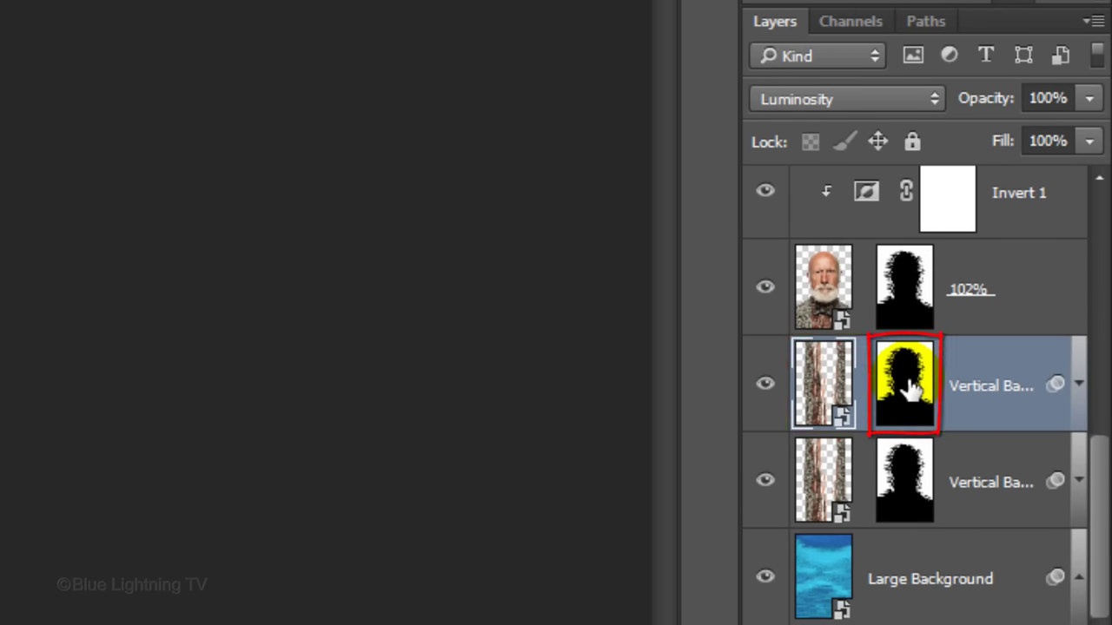
click(909, 389)
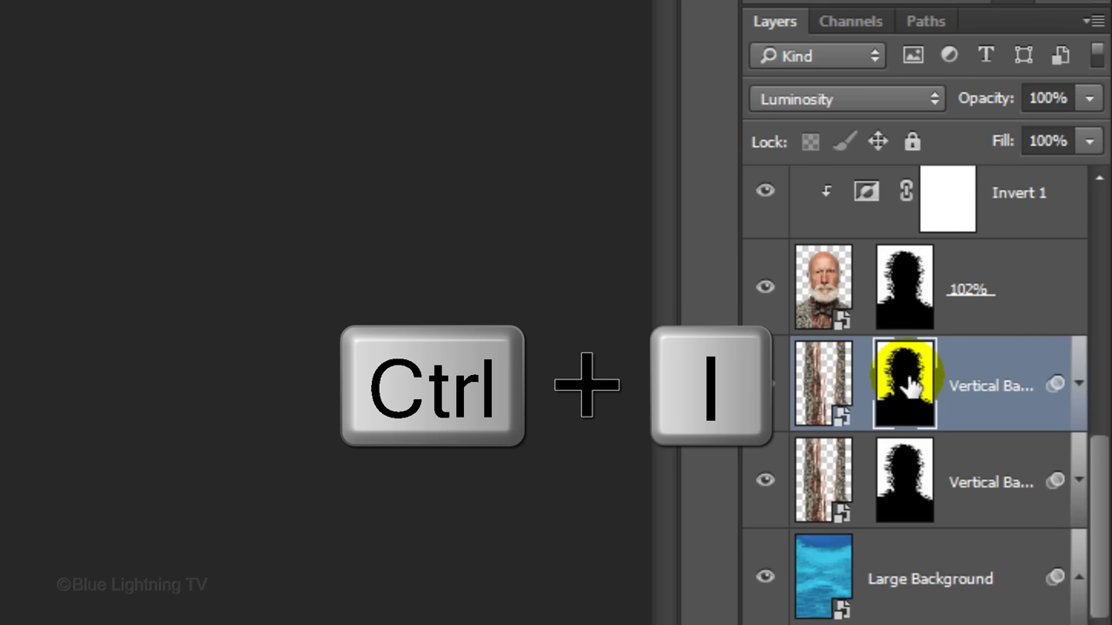
key(ctrl+i)
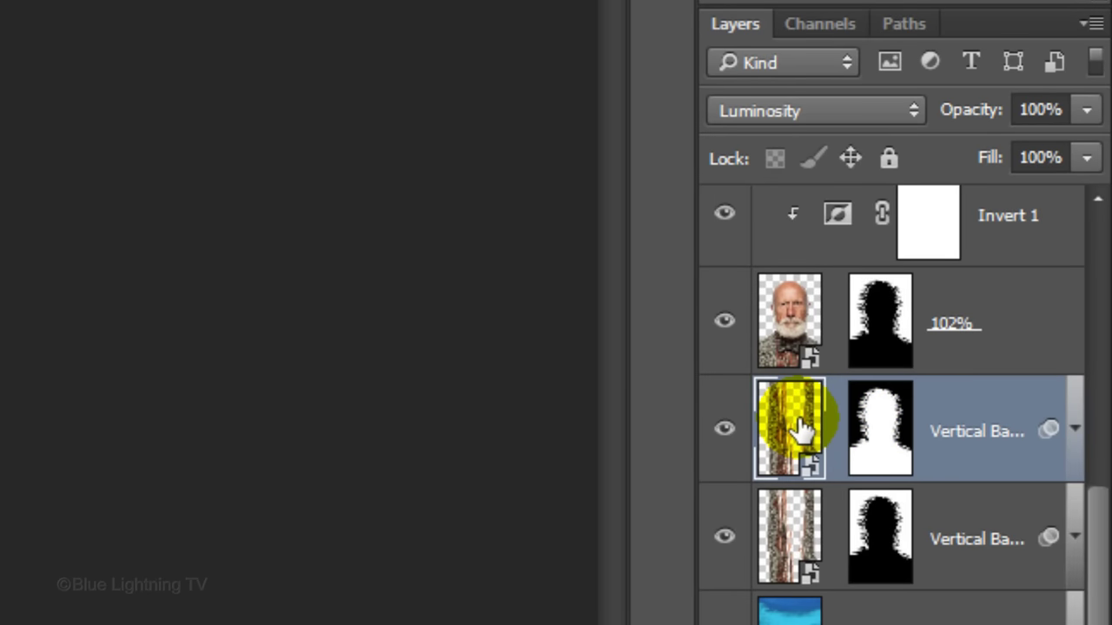
click(768, 114)
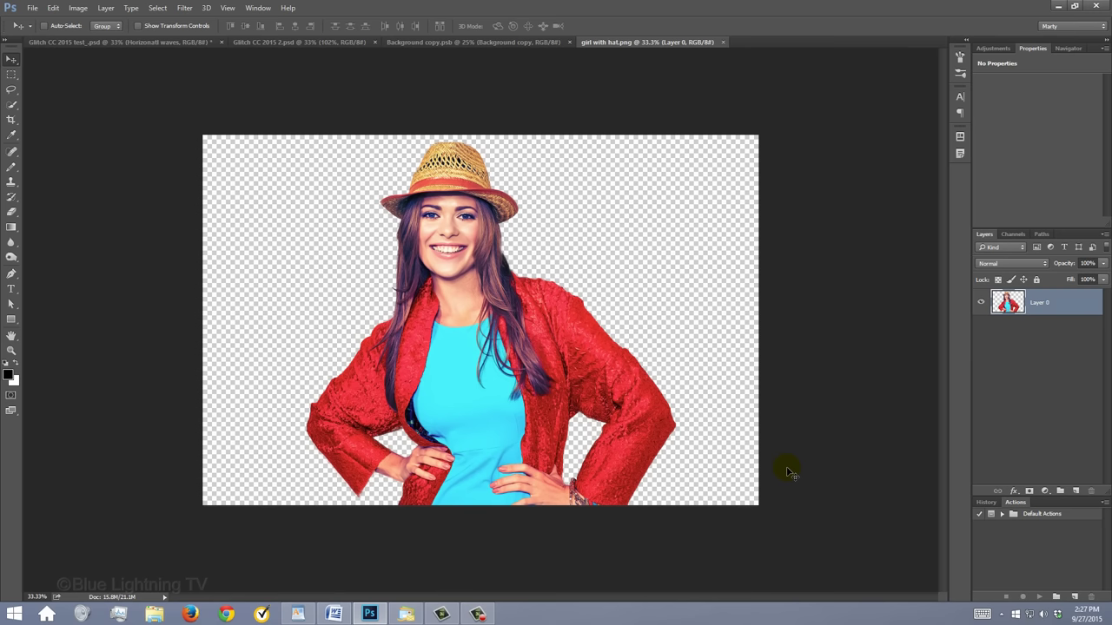
Place the girl's photo into Background copy.psb, enlarged so her hat shows
drag(477, 340, 497, 43)
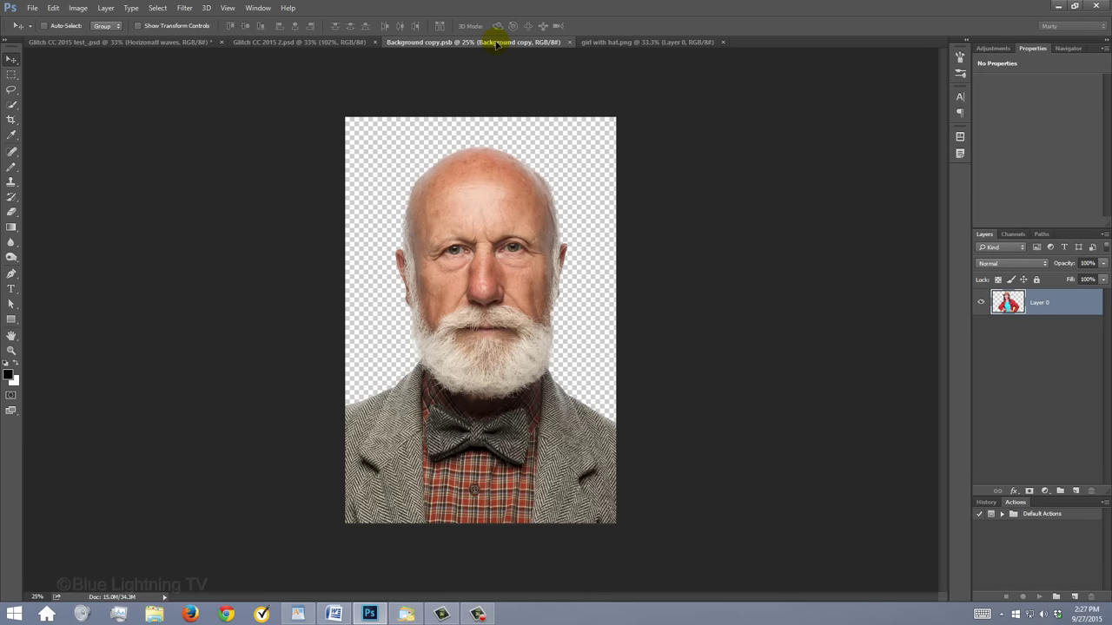
drag(497, 43, 483, 352)
key(ctrl+t)
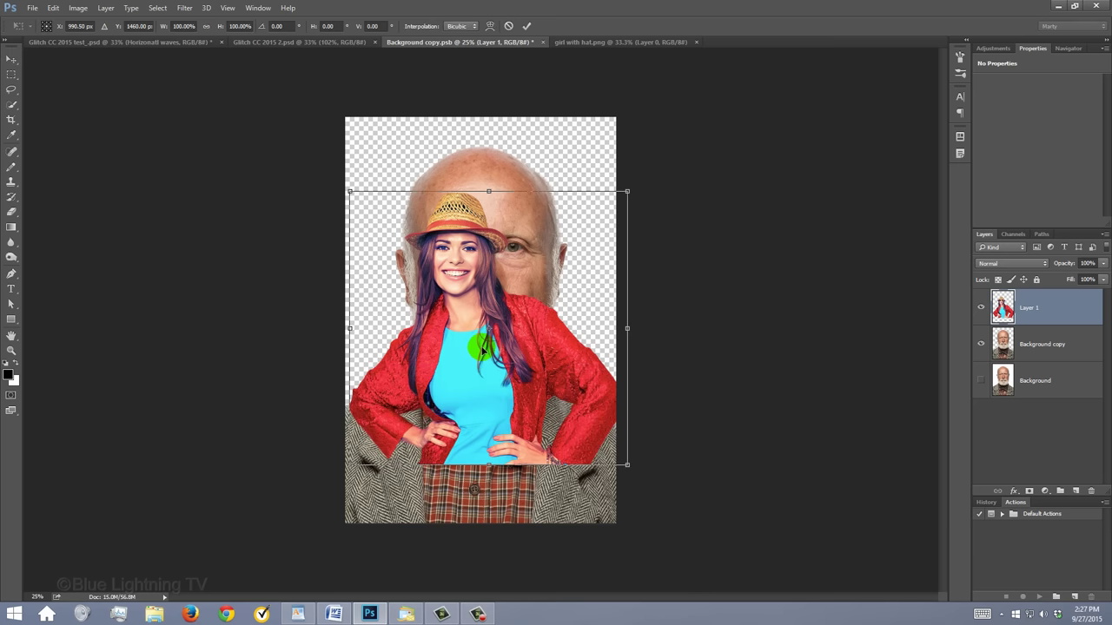
mouse_move(627, 192)
mouse_down()
mouse_move(660, 207)
mouse_move(641, 178)
mouse_move(839, 67)
mouse_move(835, 78)
mouse_up()
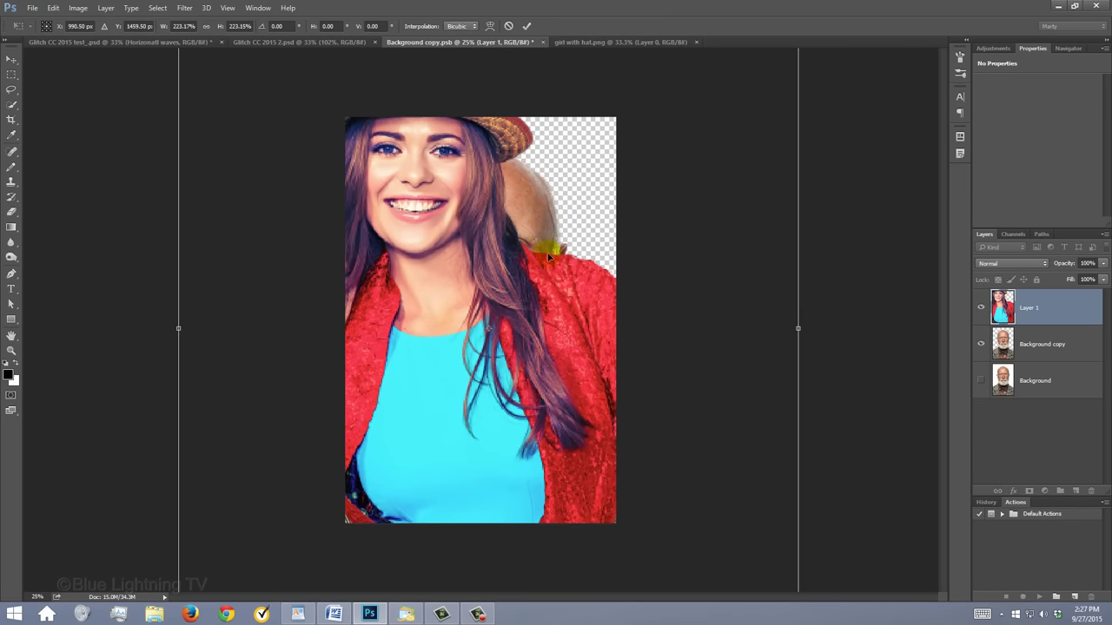
drag(536, 235, 581, 324)
key(Return)
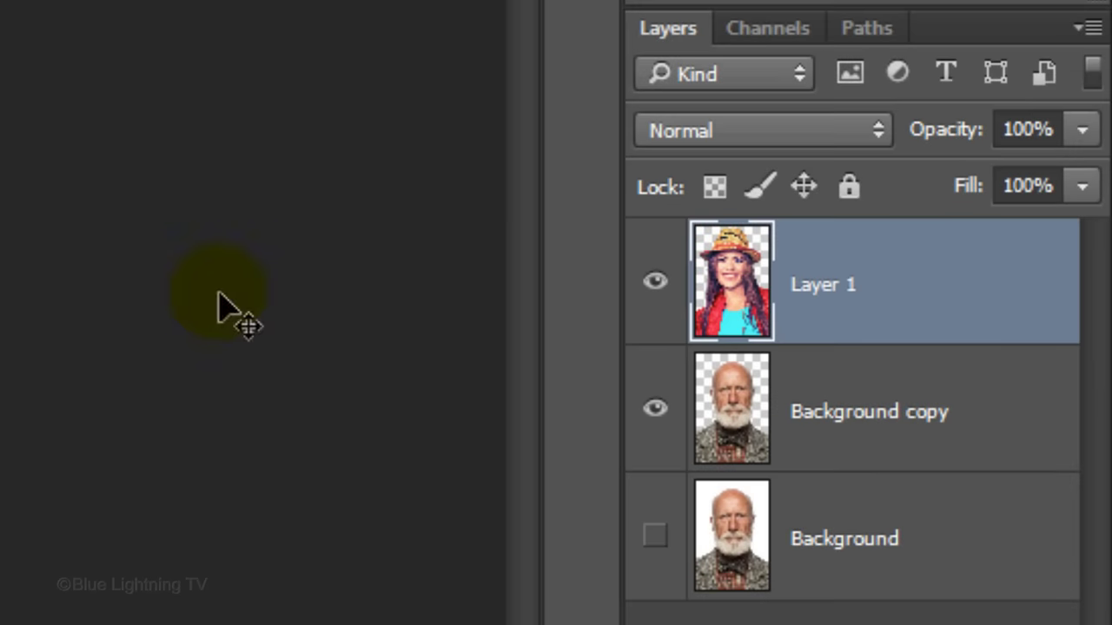
Hide the man's Background copy layer and close the smart object document
click(980, 345)
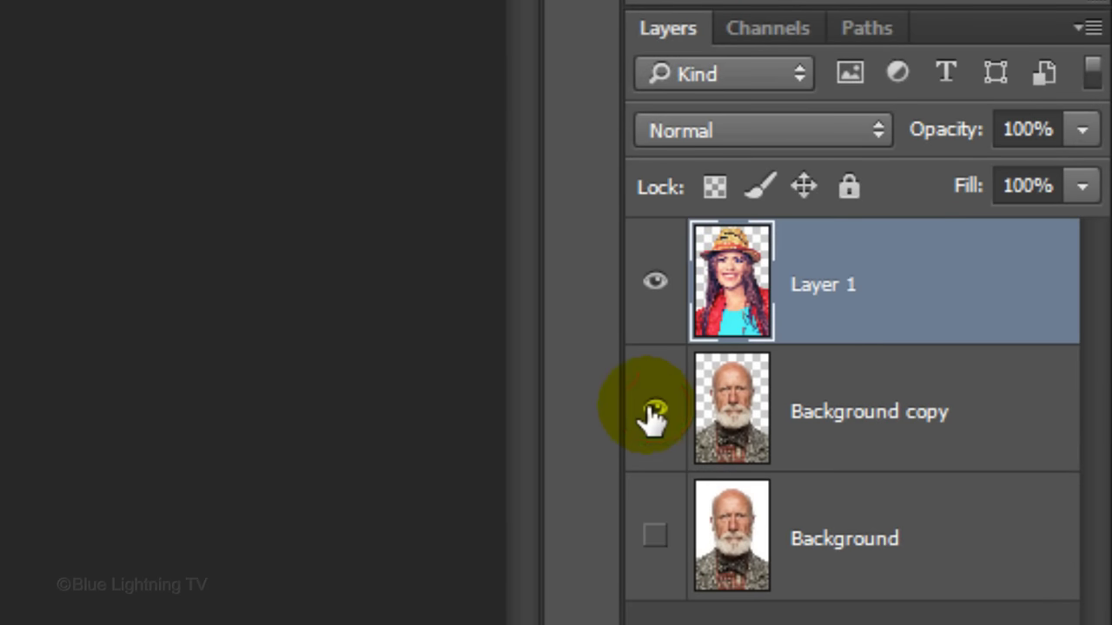
click(653, 409)
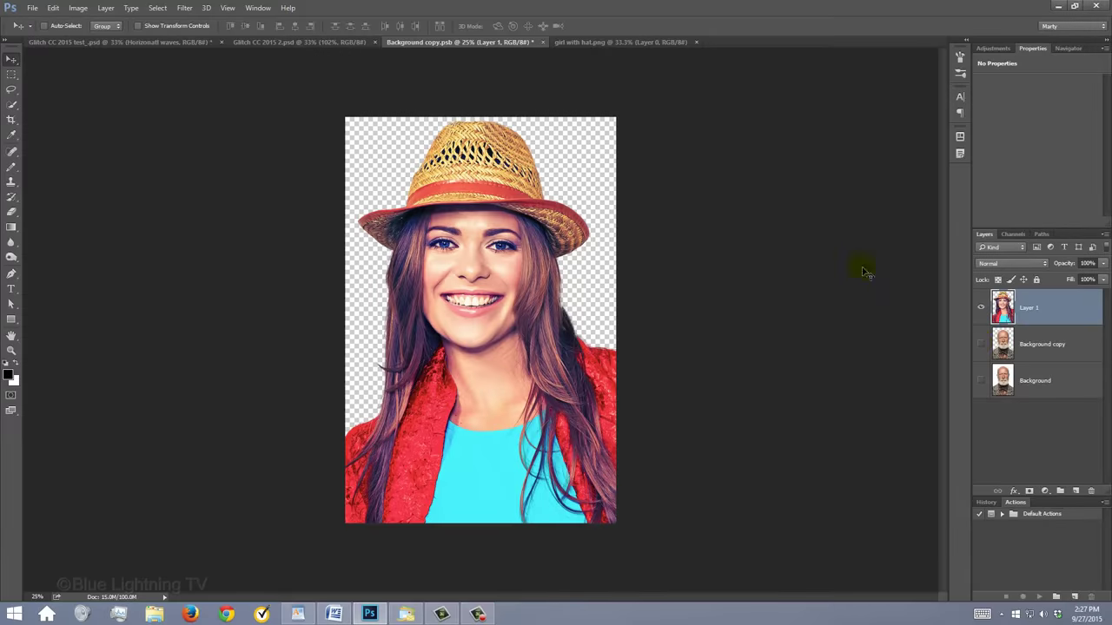
click(544, 44)
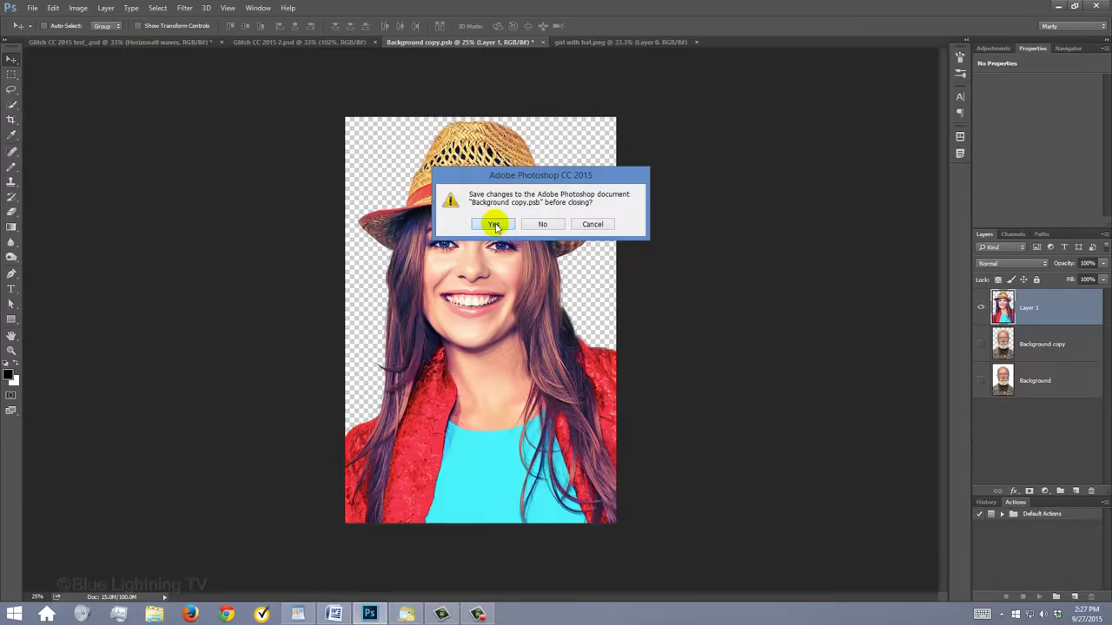
Save the smart object changes, then disable the 102% layer's mask in Glitch CC 2015 2.psd
click(382, 374)
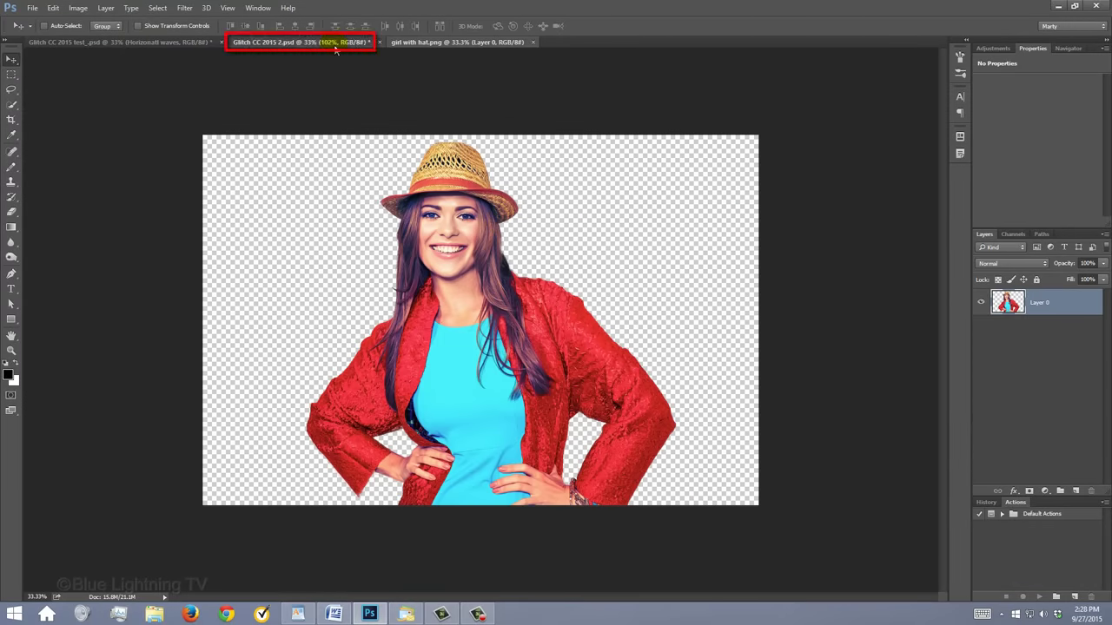
click(335, 49)
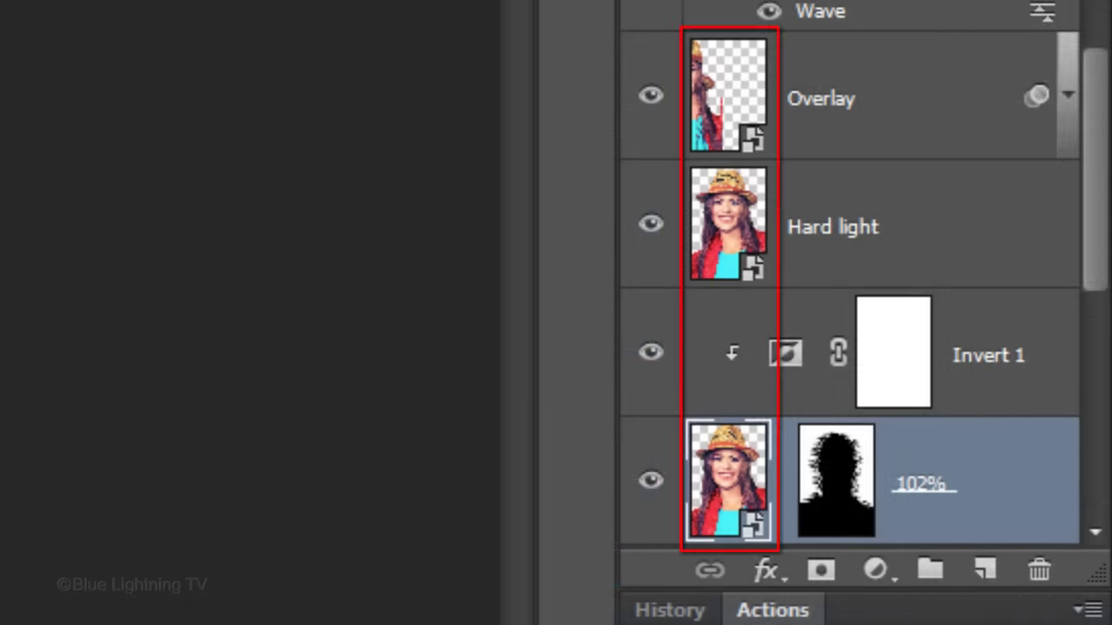
shift+click(835, 481)
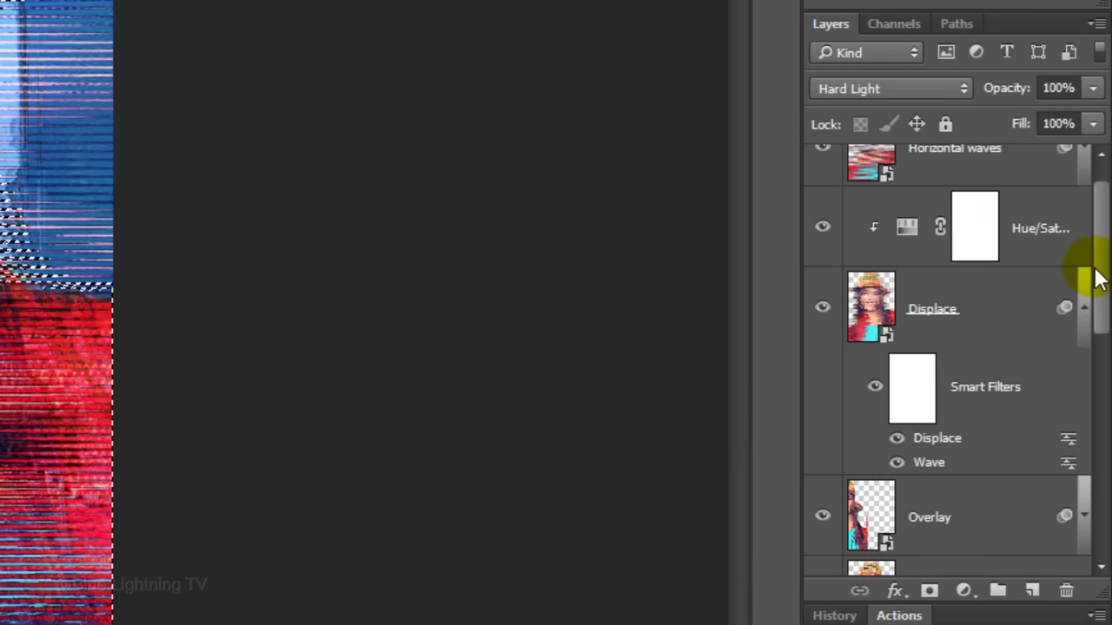
Delete the 102% layer's old mask and add a new one from the girl's silhouette
drag(1096, 280, 1093, 435)
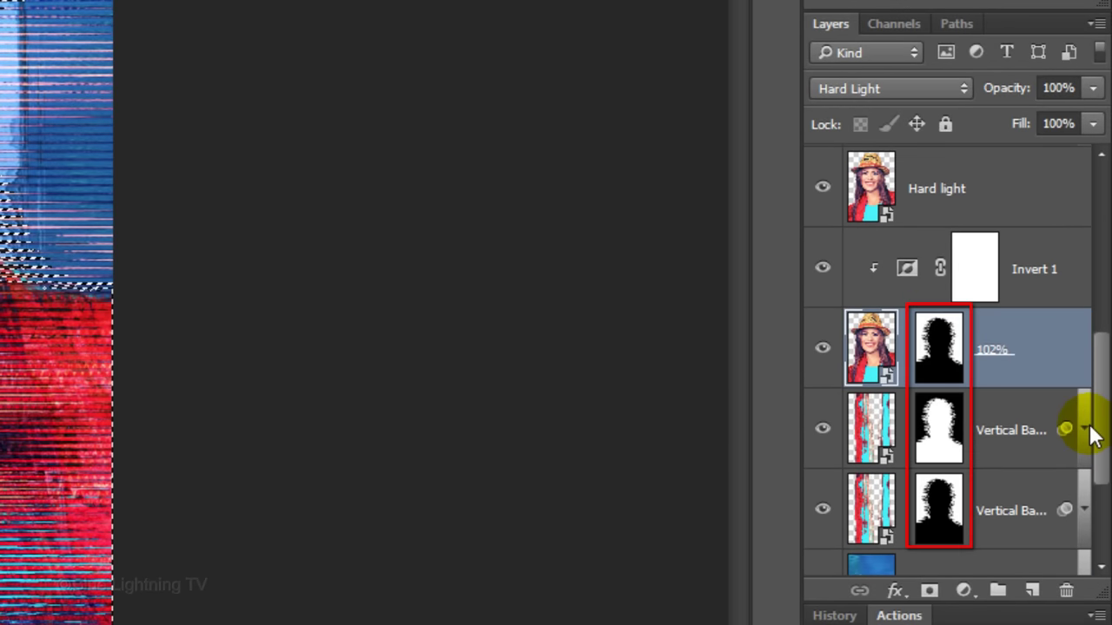
click(938, 352)
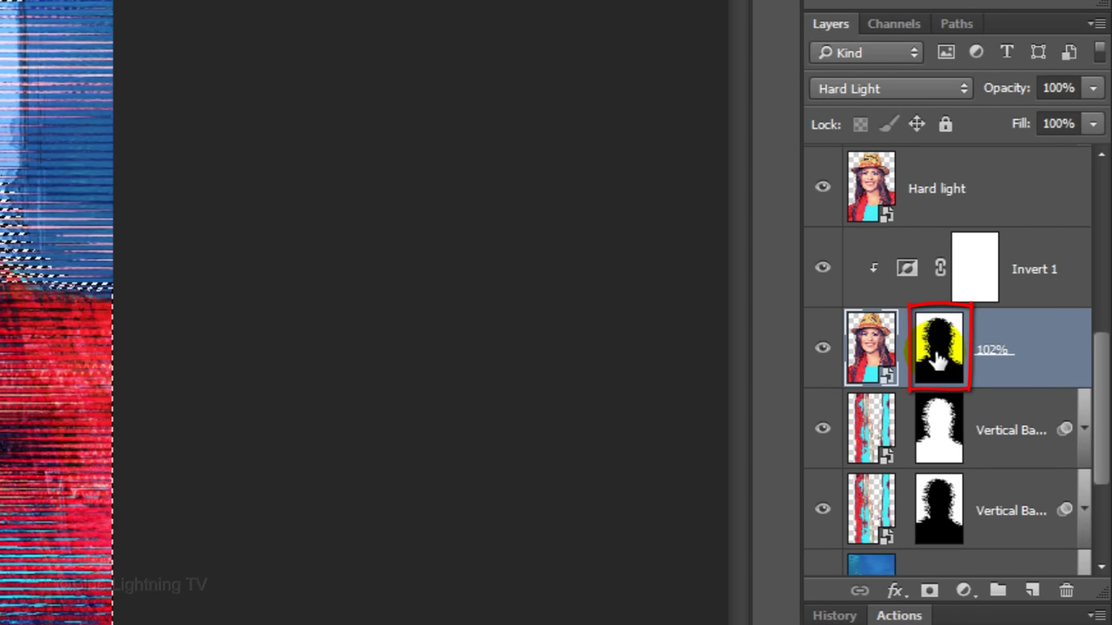
drag(938, 361, 1066, 591)
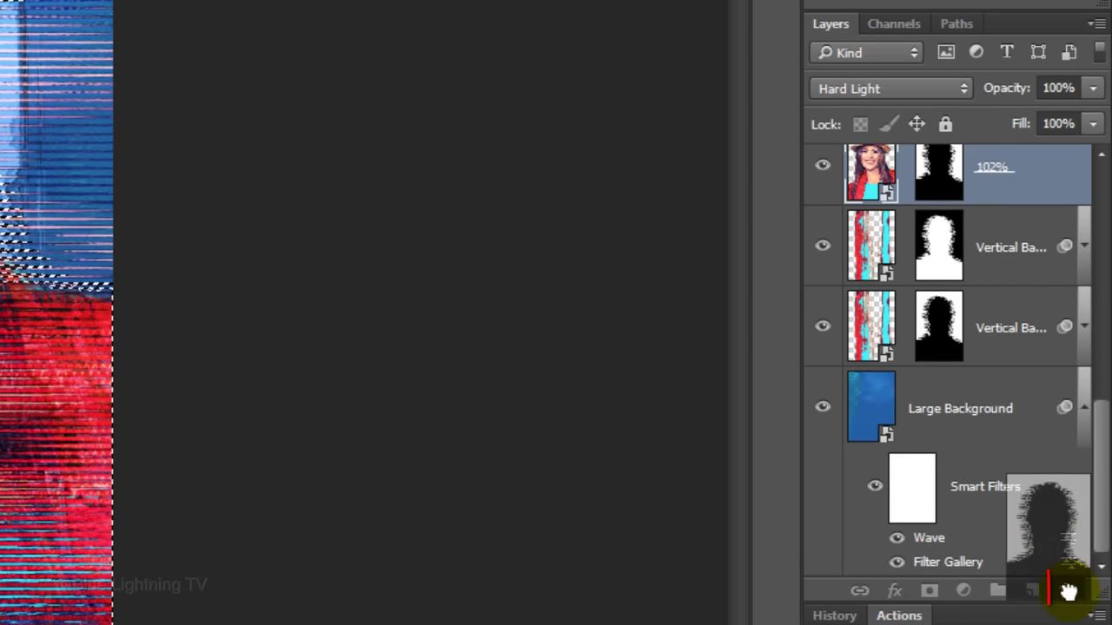
click(930, 590)
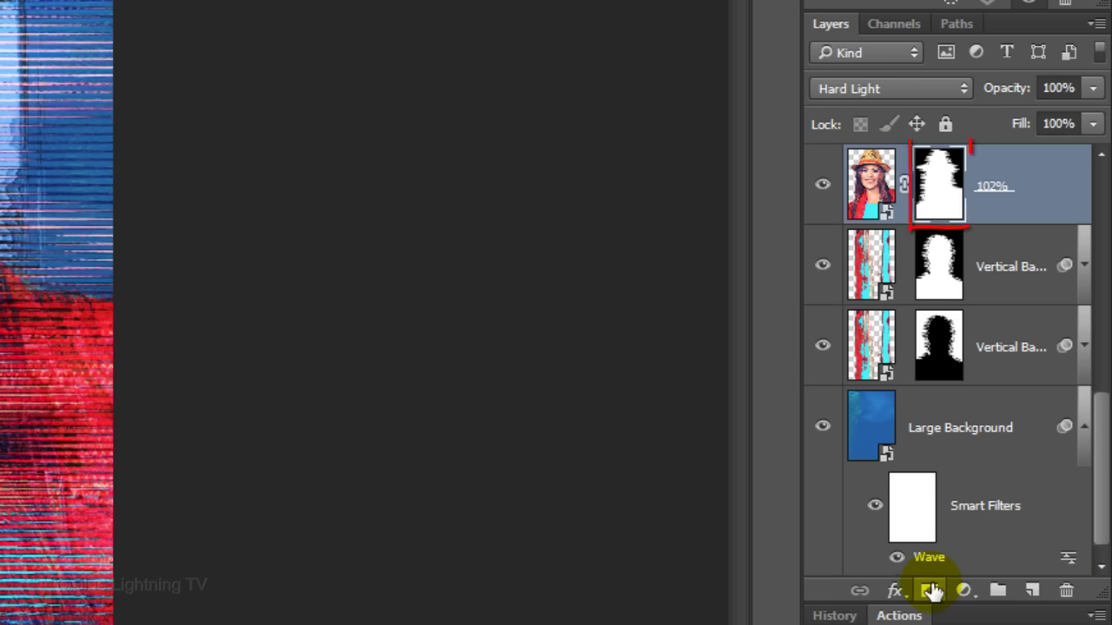